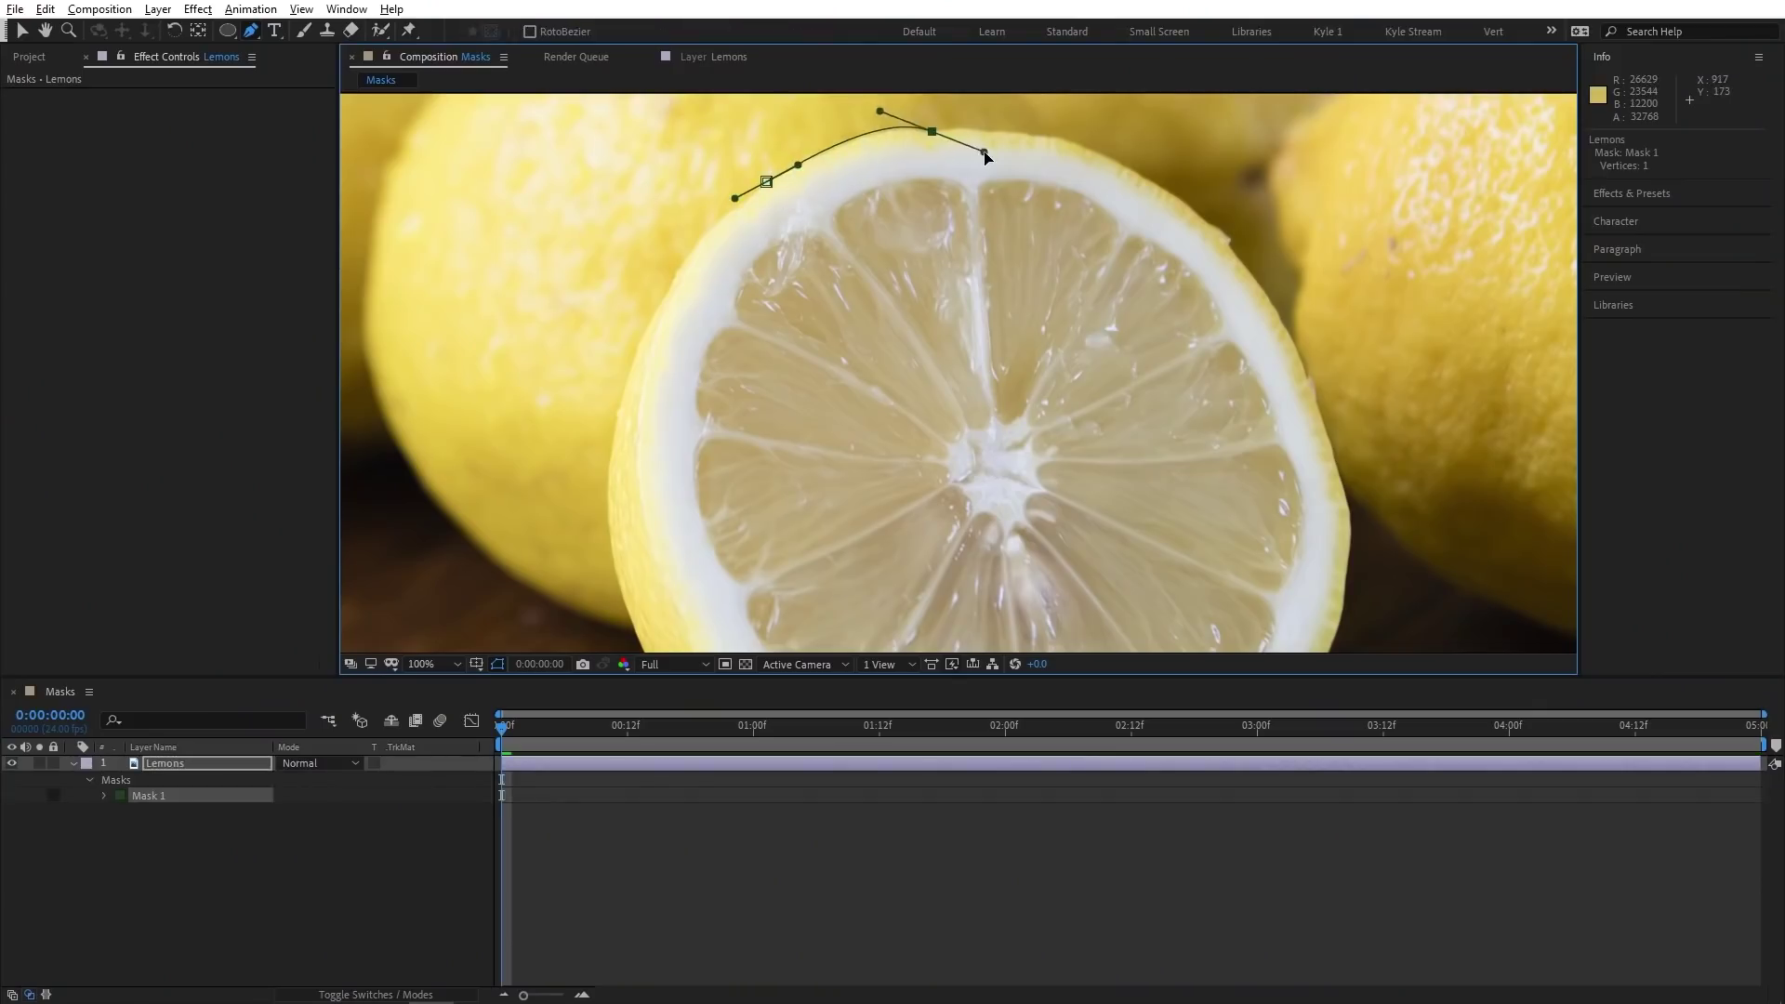
Step: Pen-trace a curved mask path along the lemon's top rind, right rind and lower edge
left_click(990, 131)
left_click_drag(932, 131, 1113, 157)
left_click(1225, 239)
left_click_drag(1224, 239, 982, 81)
left_click(1043, 158)
left_click(1088, 279)
left_click(1106, 372)
left_click(1098, 443)
left_click(1069, 519)
scroll(1051, 518, "down", 3)
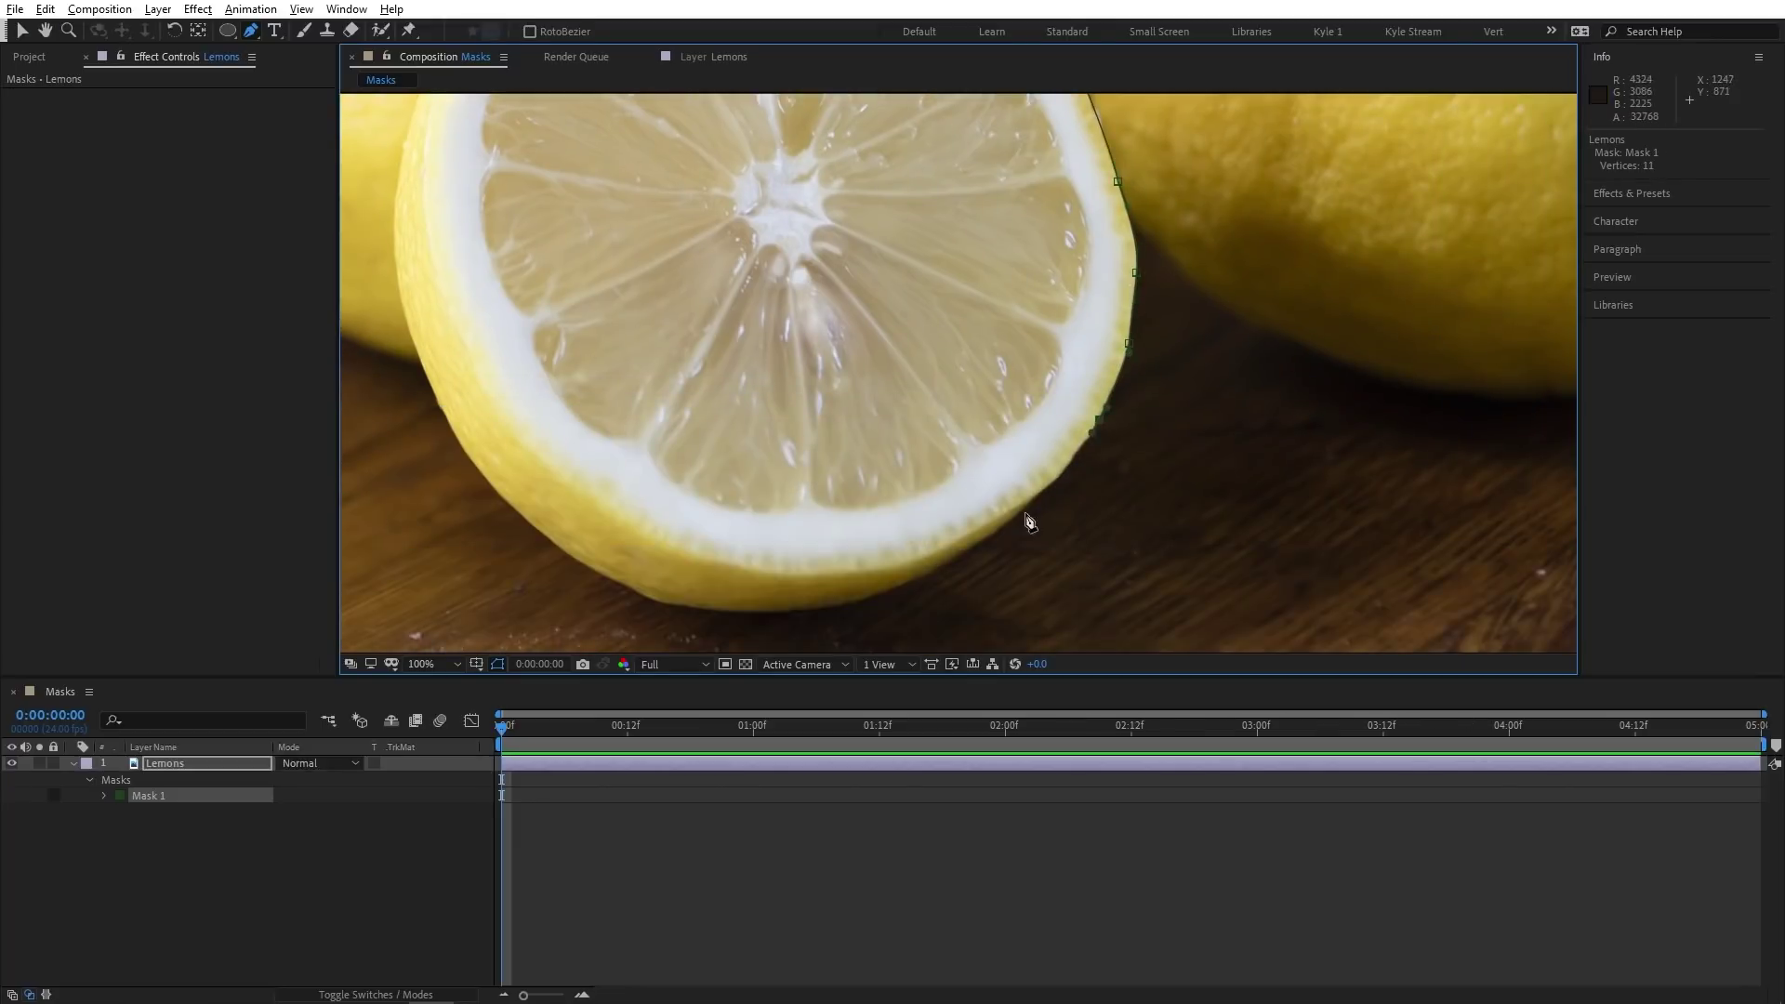
left_click(1023, 517)
scroll(1023, 517, "down", 2)
left_click(934, 542)
Step: Continue the path up the lemon's left rind and close the mask around the whole lemon
left_click_drag(751, 565, 719, 564)
left_click(662, 543)
left_click(513, 426)
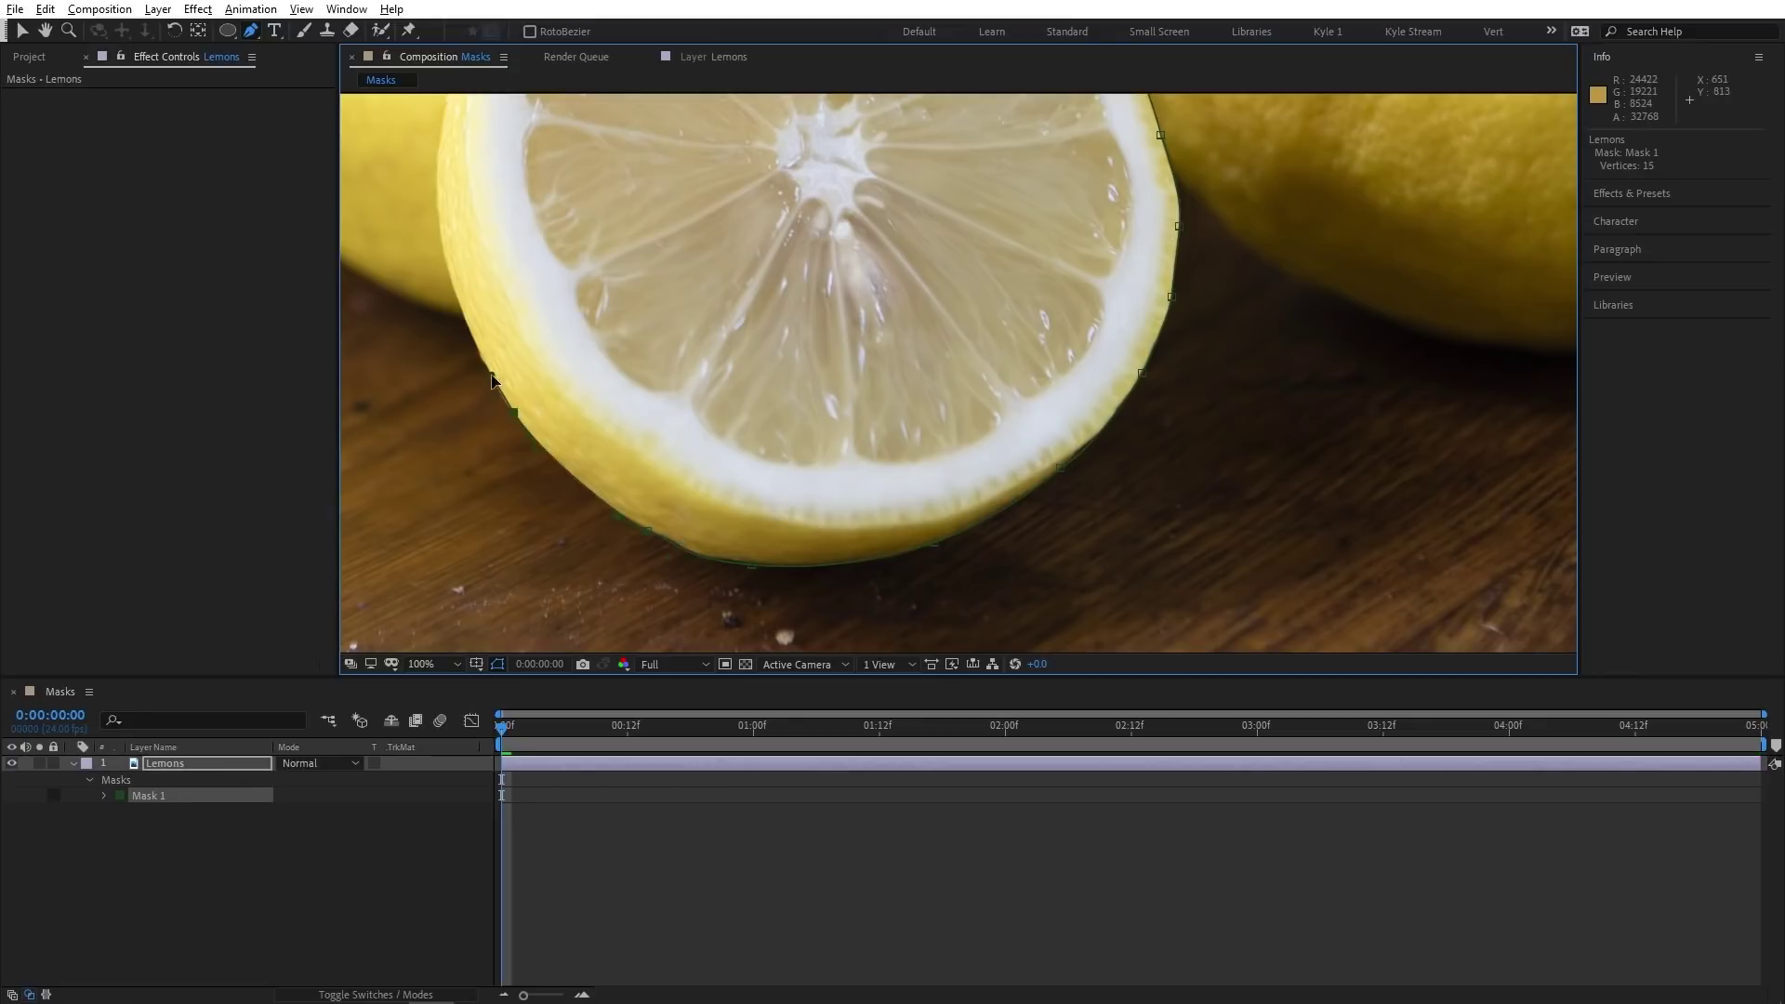
left_click(479, 372)
scroll(493, 377, "left", 3)
left_click_drag(442, 276, 434, 235)
scroll(446, 269, "up", 3)
scroll(549, 321, "down", 2)
left_click(595, 270)
left_click(642, 219)
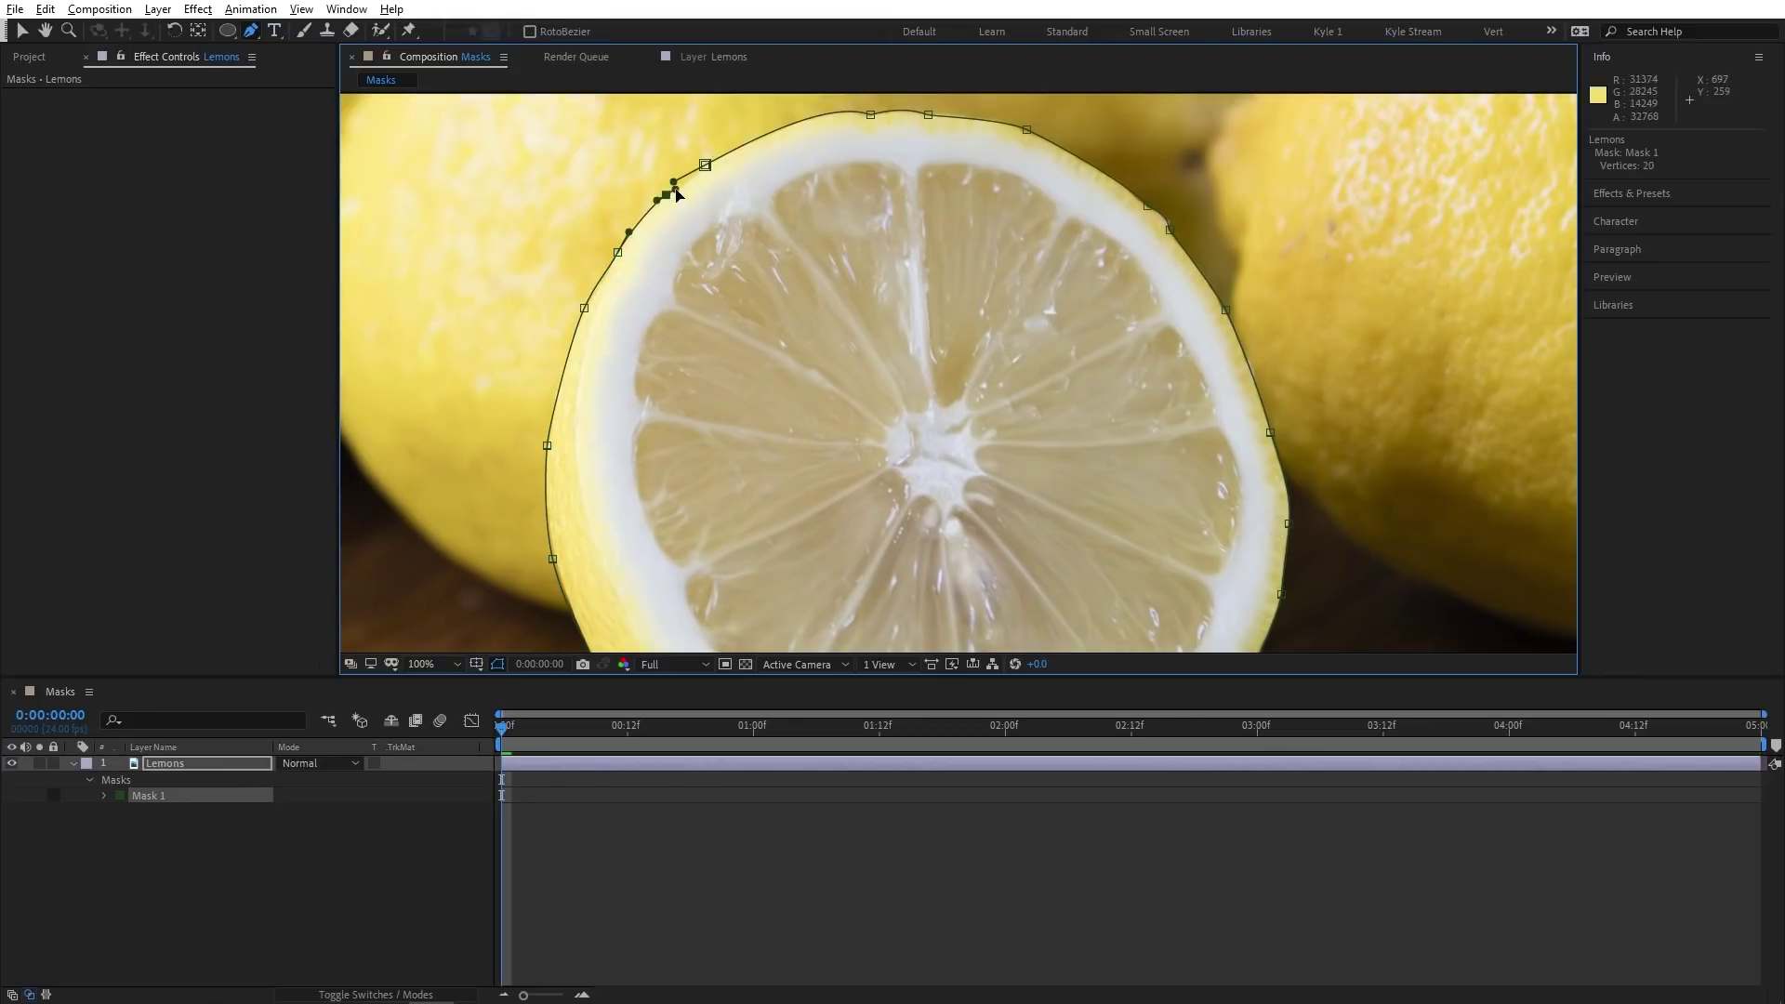
left_click(686, 177)
scroll(851, 326, "down", 2)
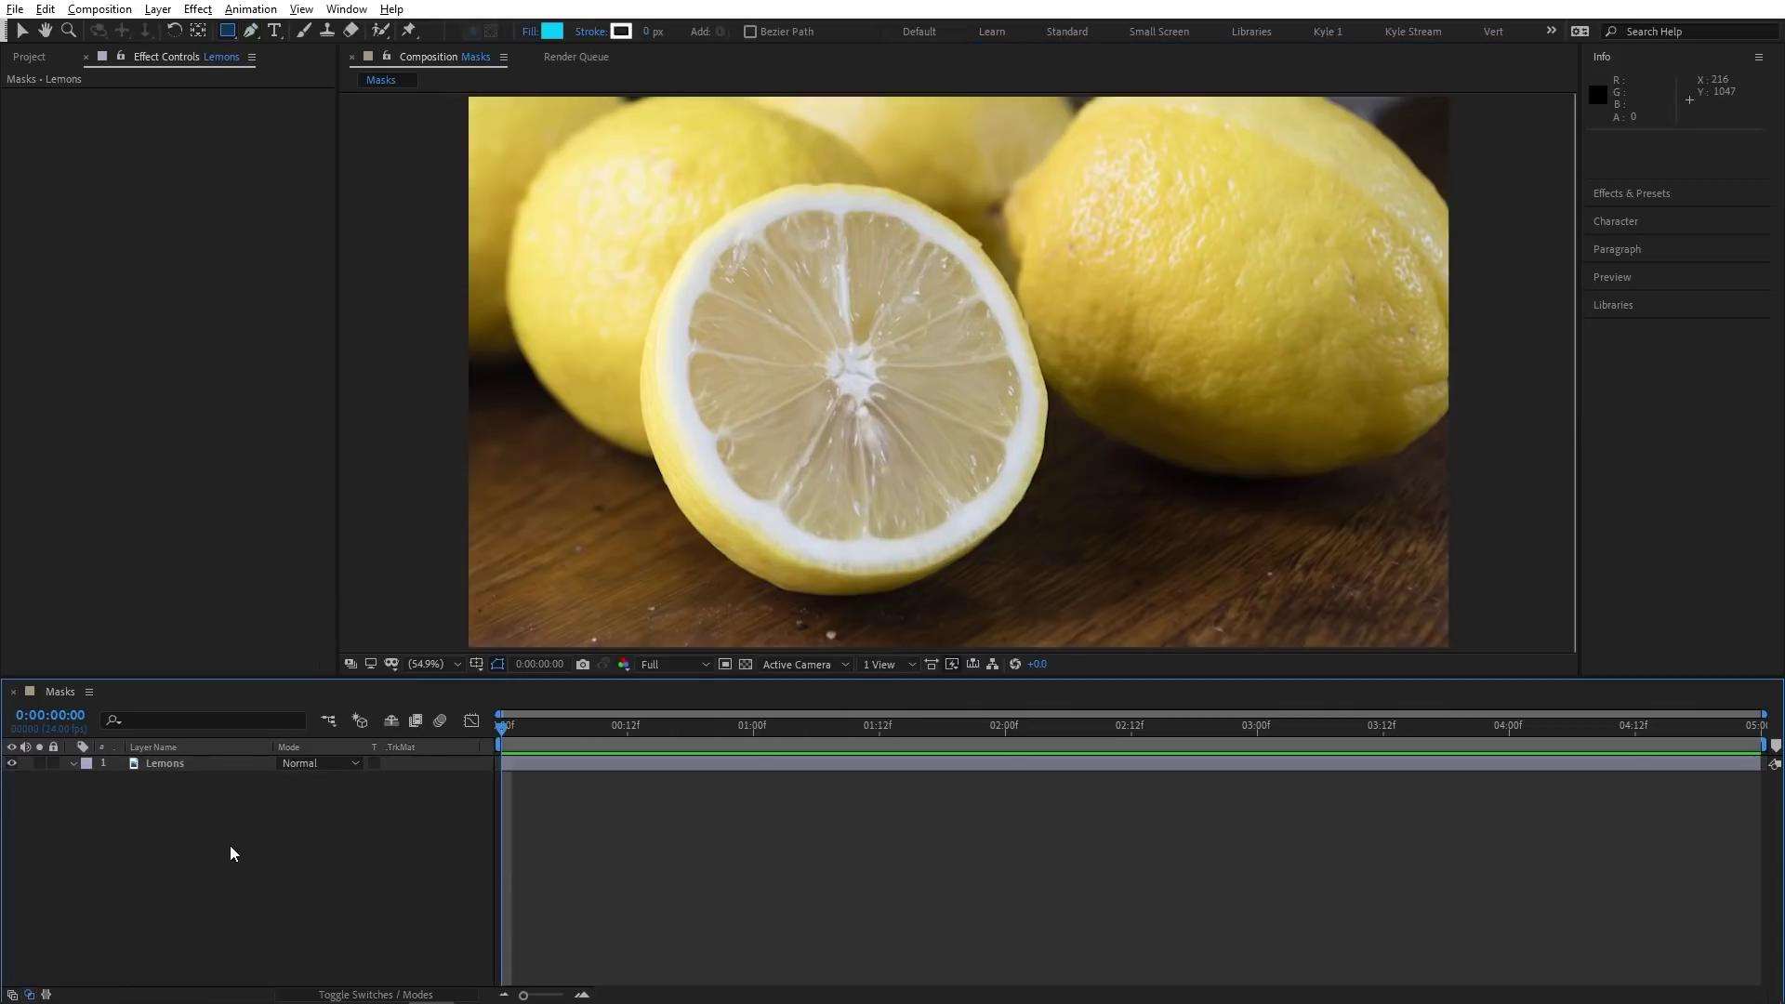
Step: On the Lemons layer, draw a square Rectangle Tool mask around the cut lemon
left_click(177, 767)
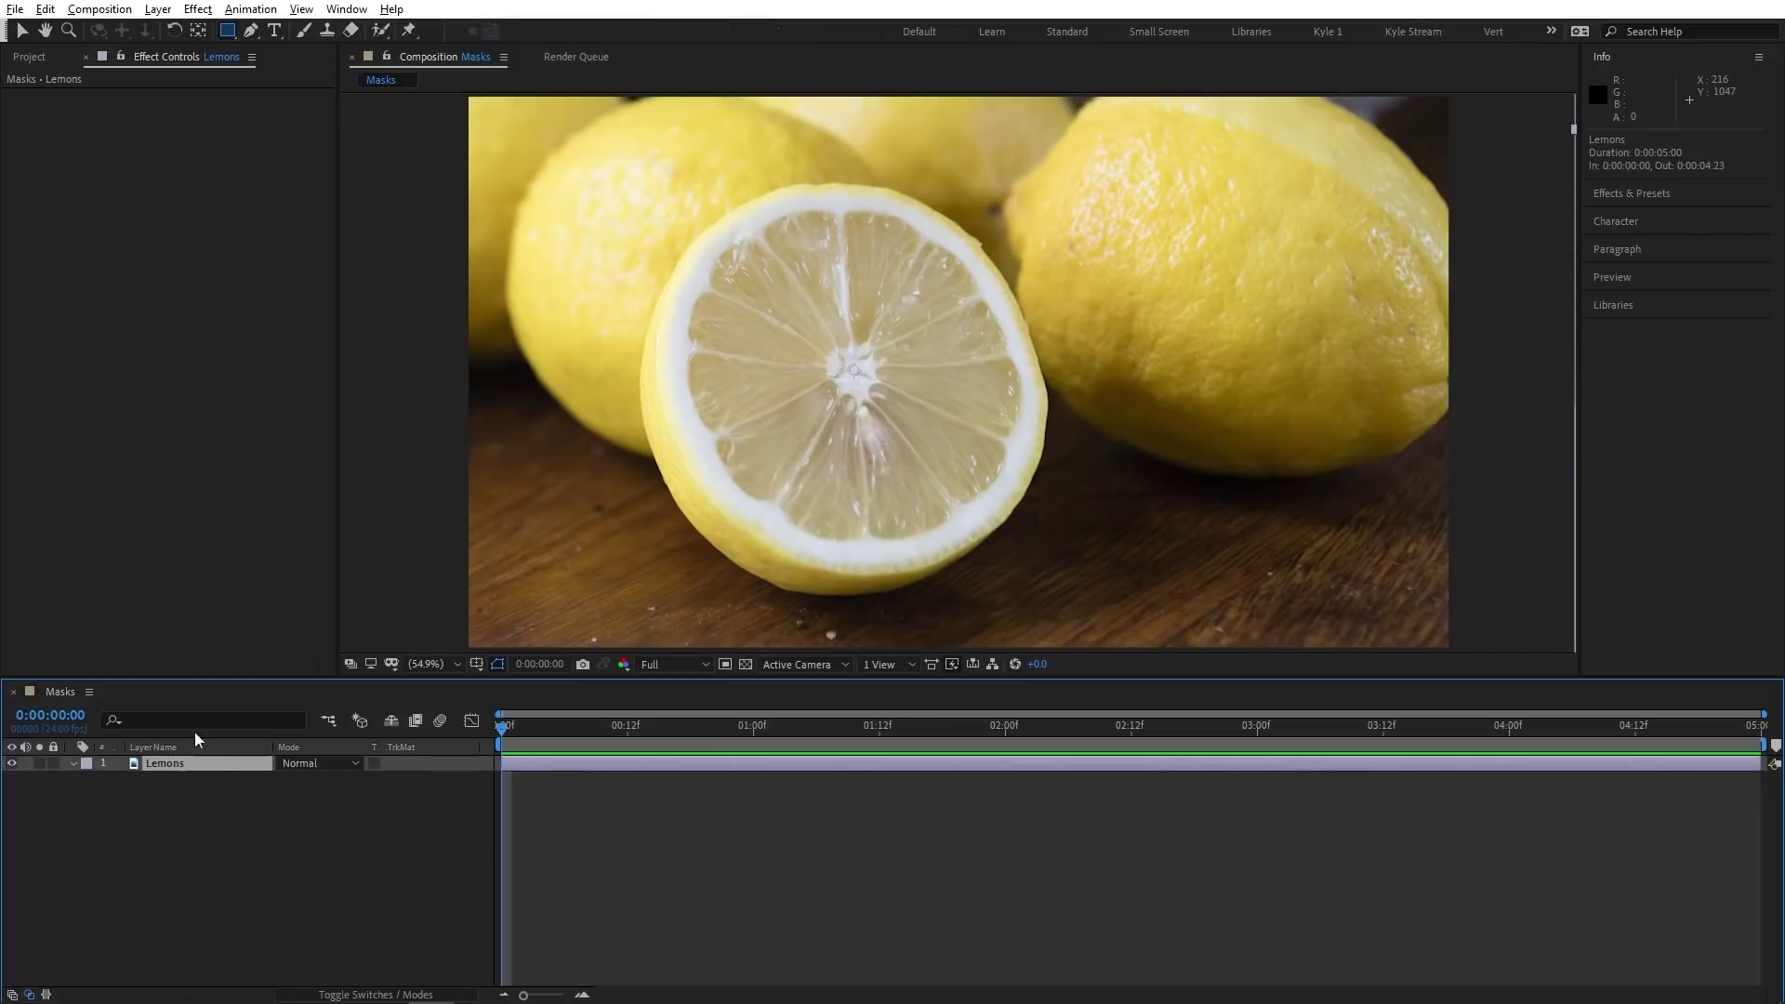
left_click(229, 33)
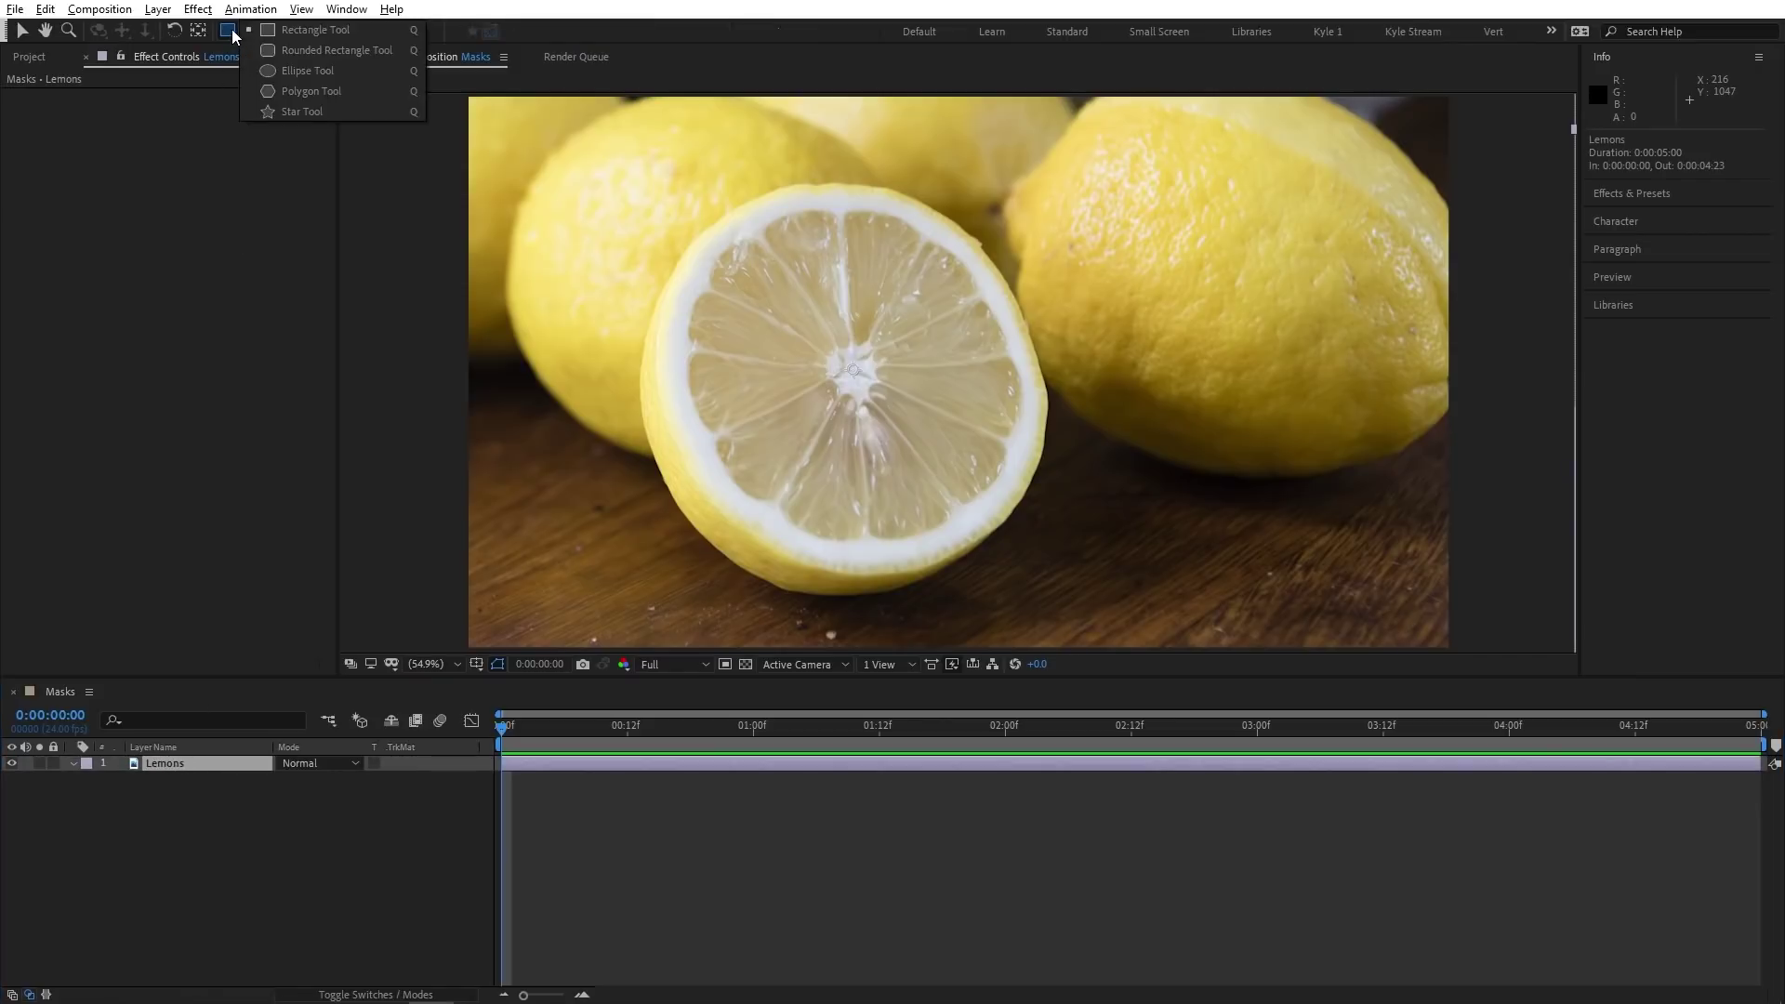
left_click(321, 38)
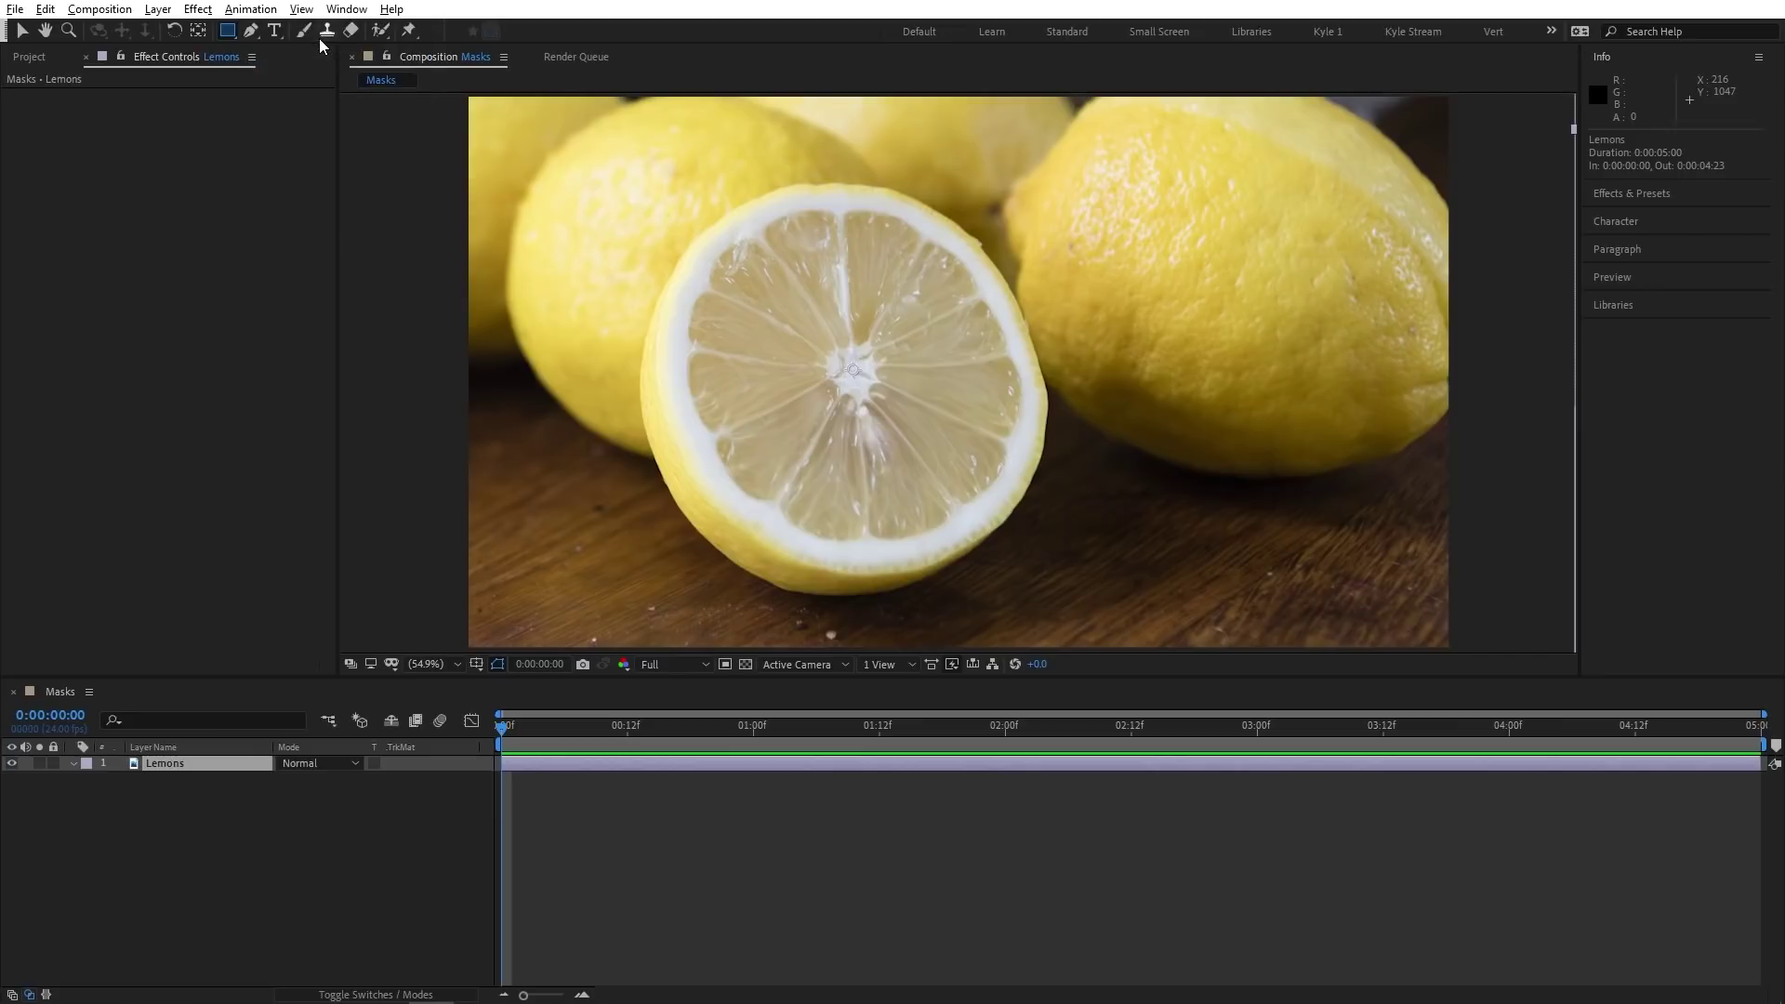
left_click_drag(610, 156, 1086, 609)
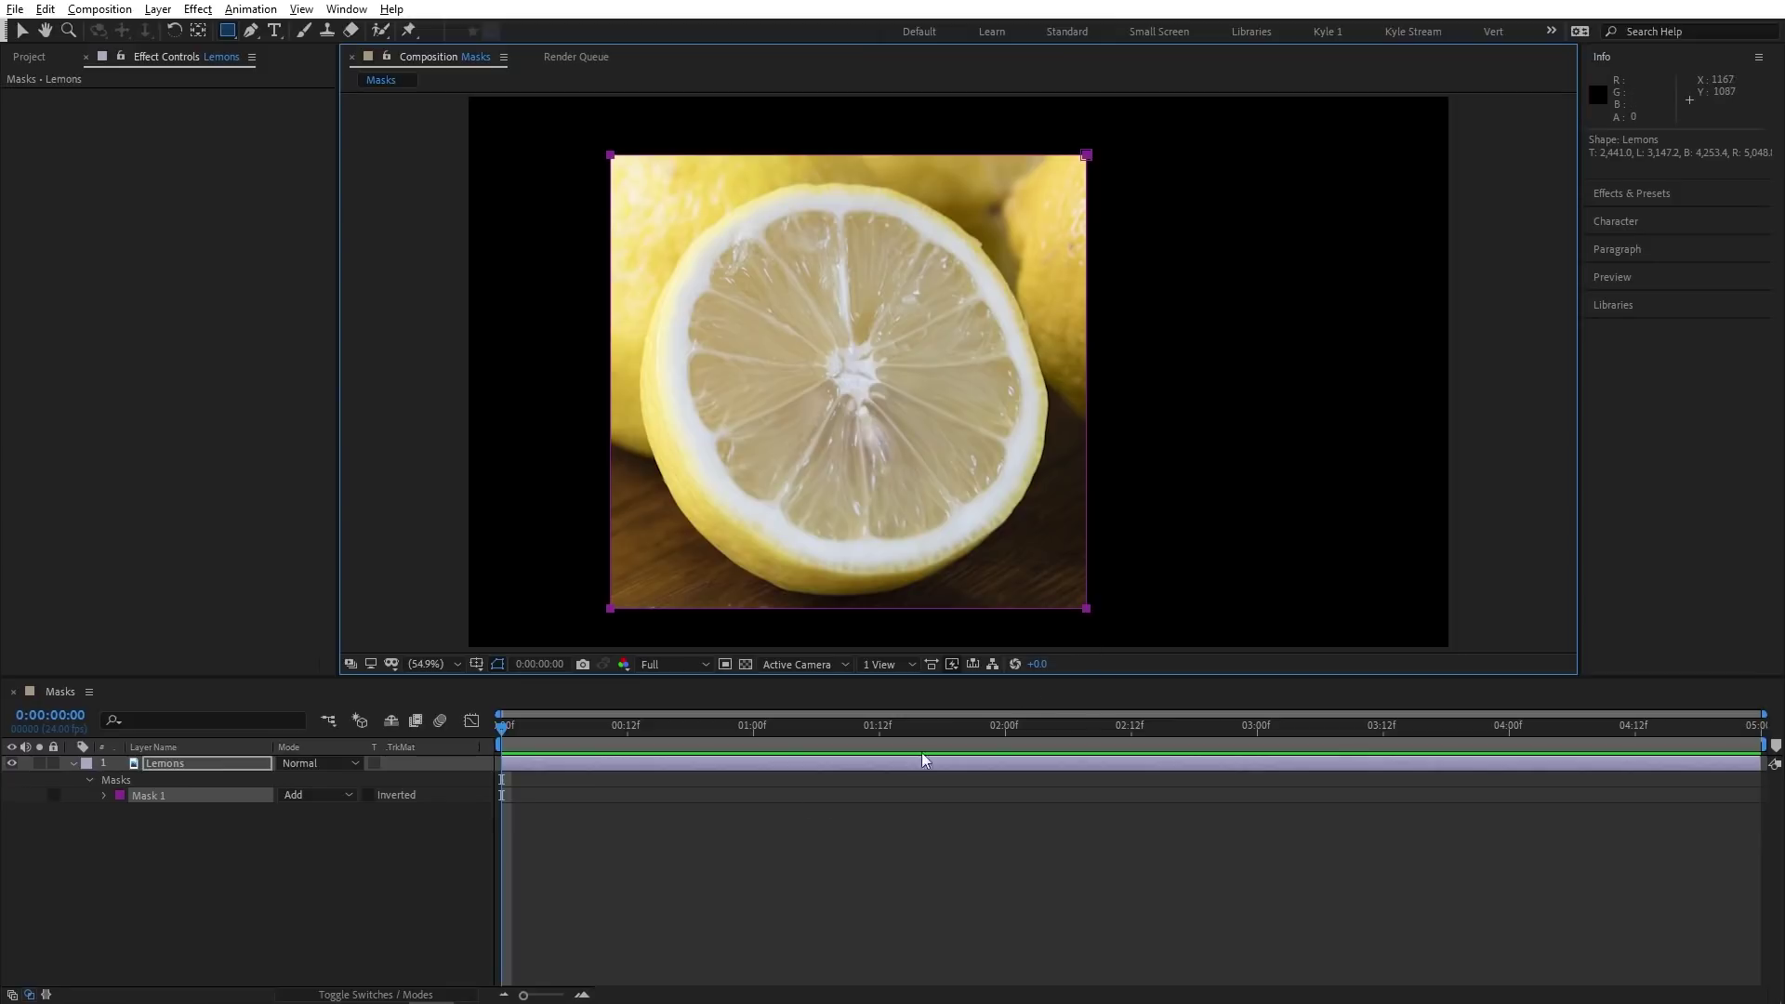
left_click(400, 898)
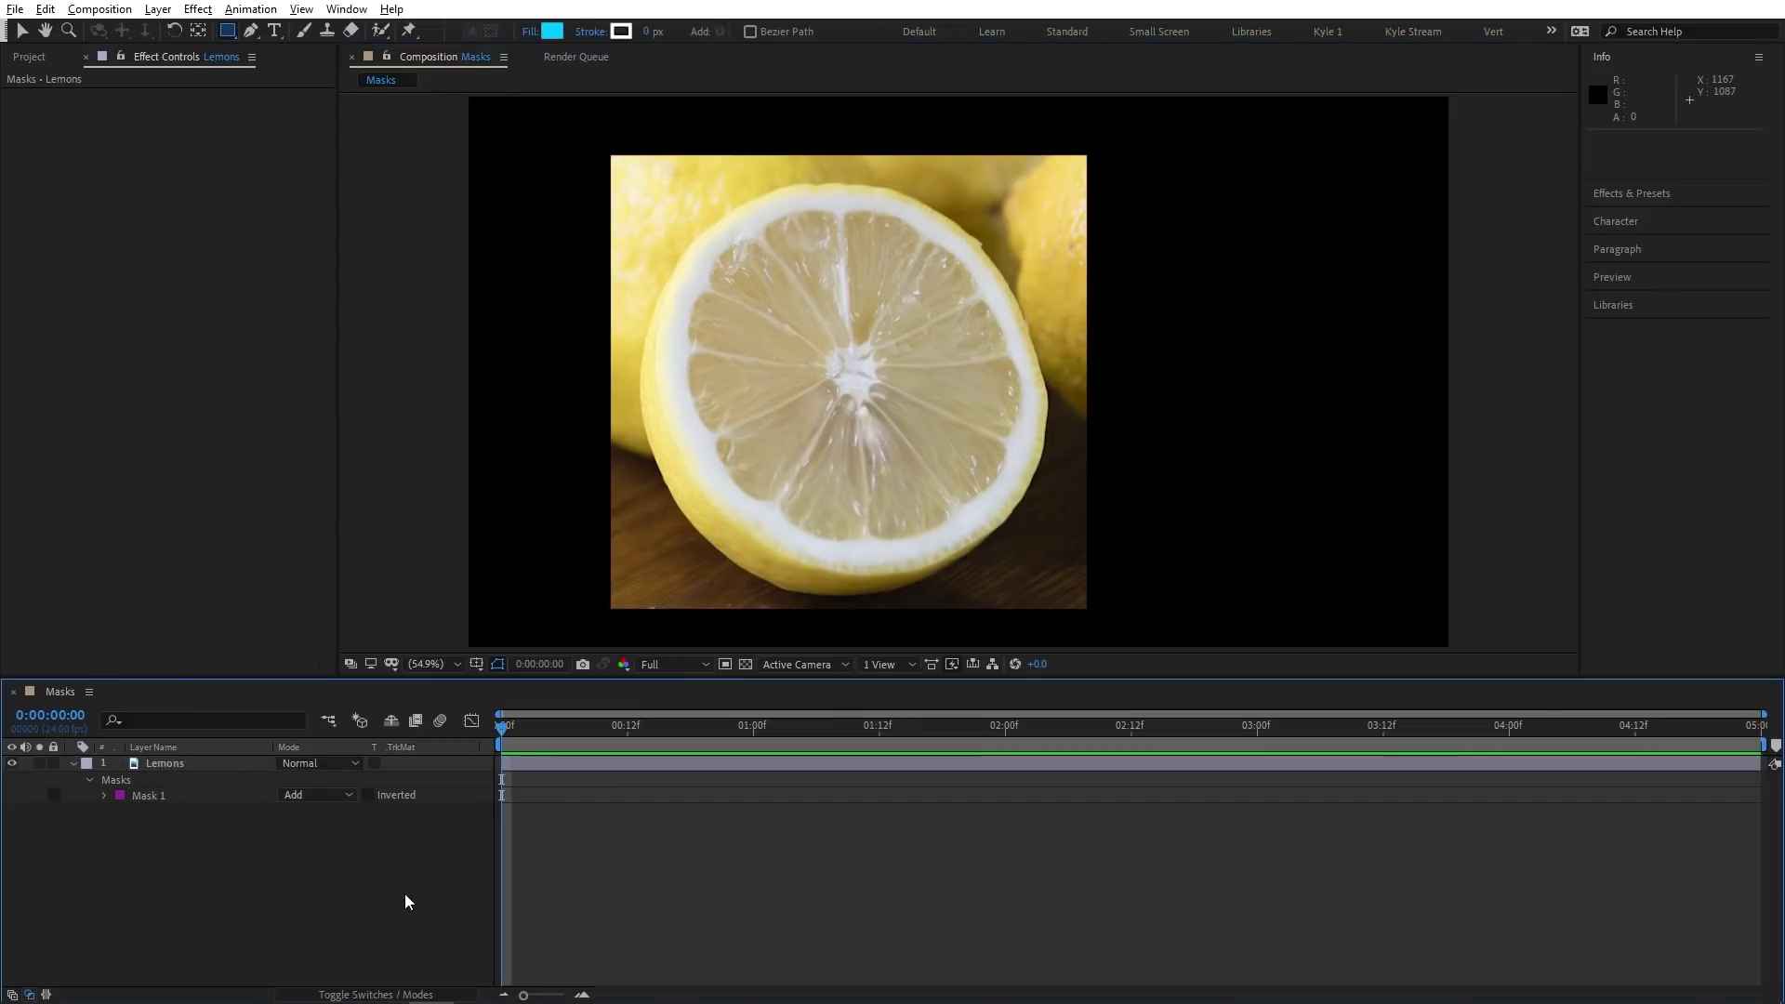
mouse_move(1152, 223)
left_mouse_down()
mouse_move(1260, 383)
mouse_move(1393, 525)
left_mouse_up()
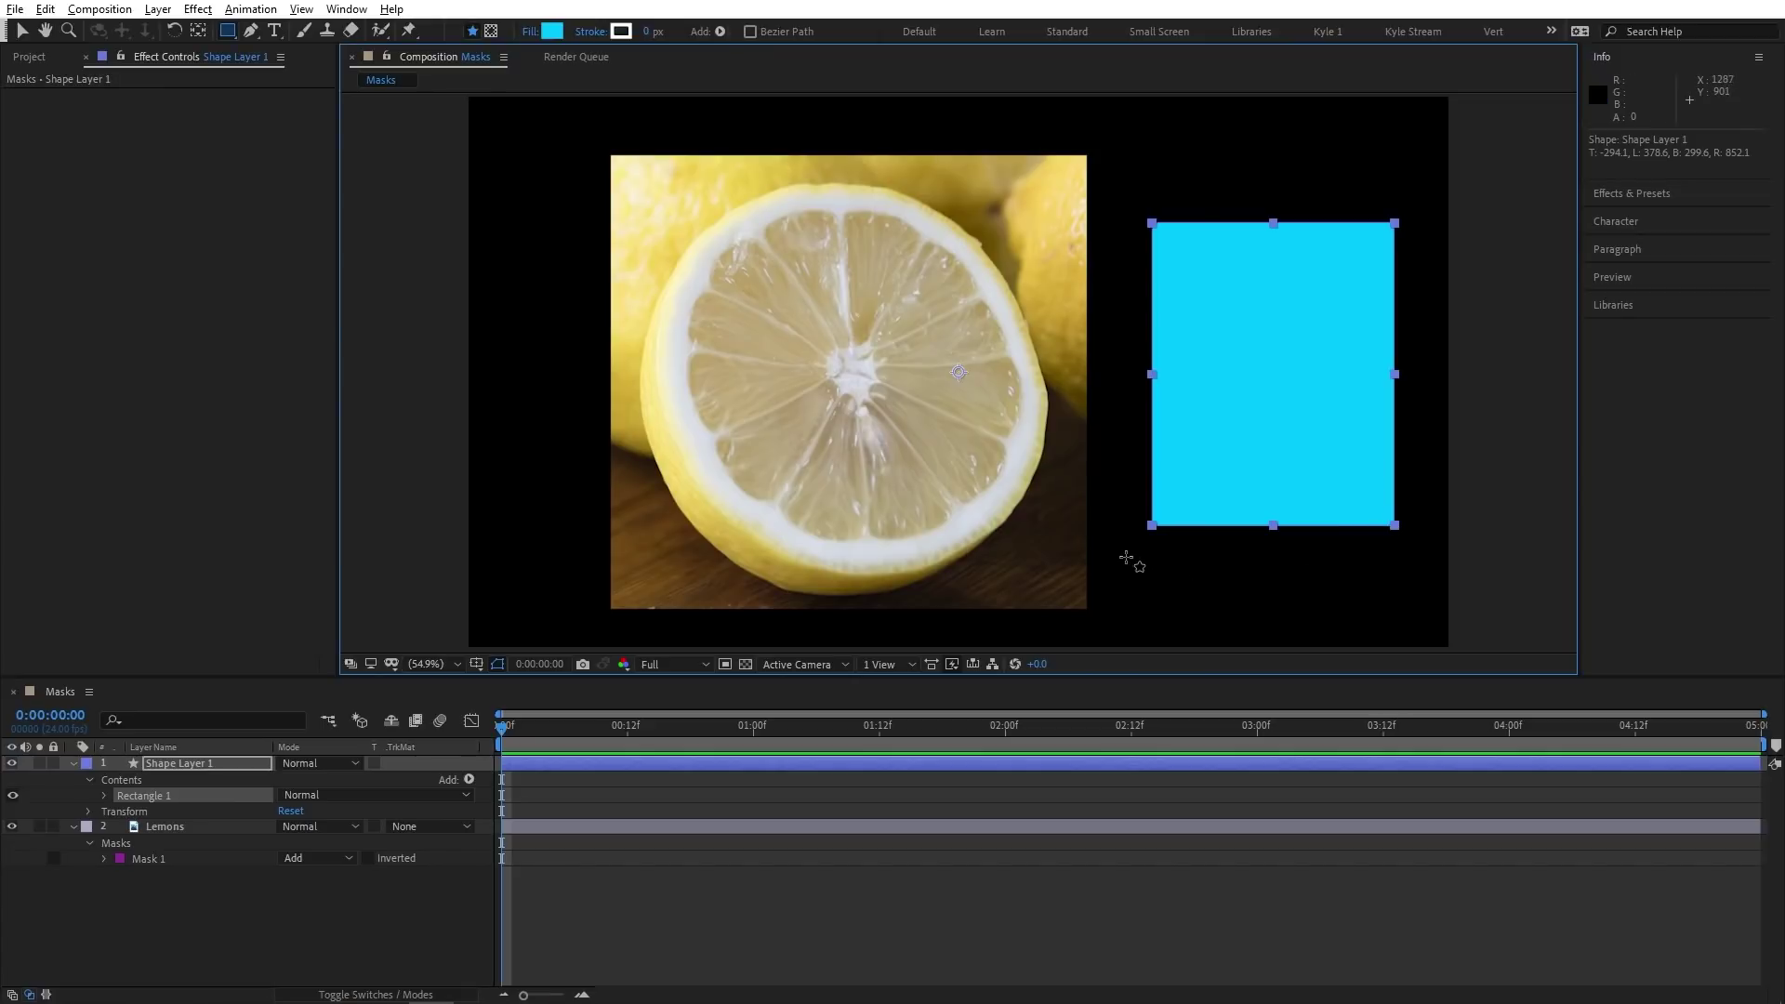
key("ctrl+Down")
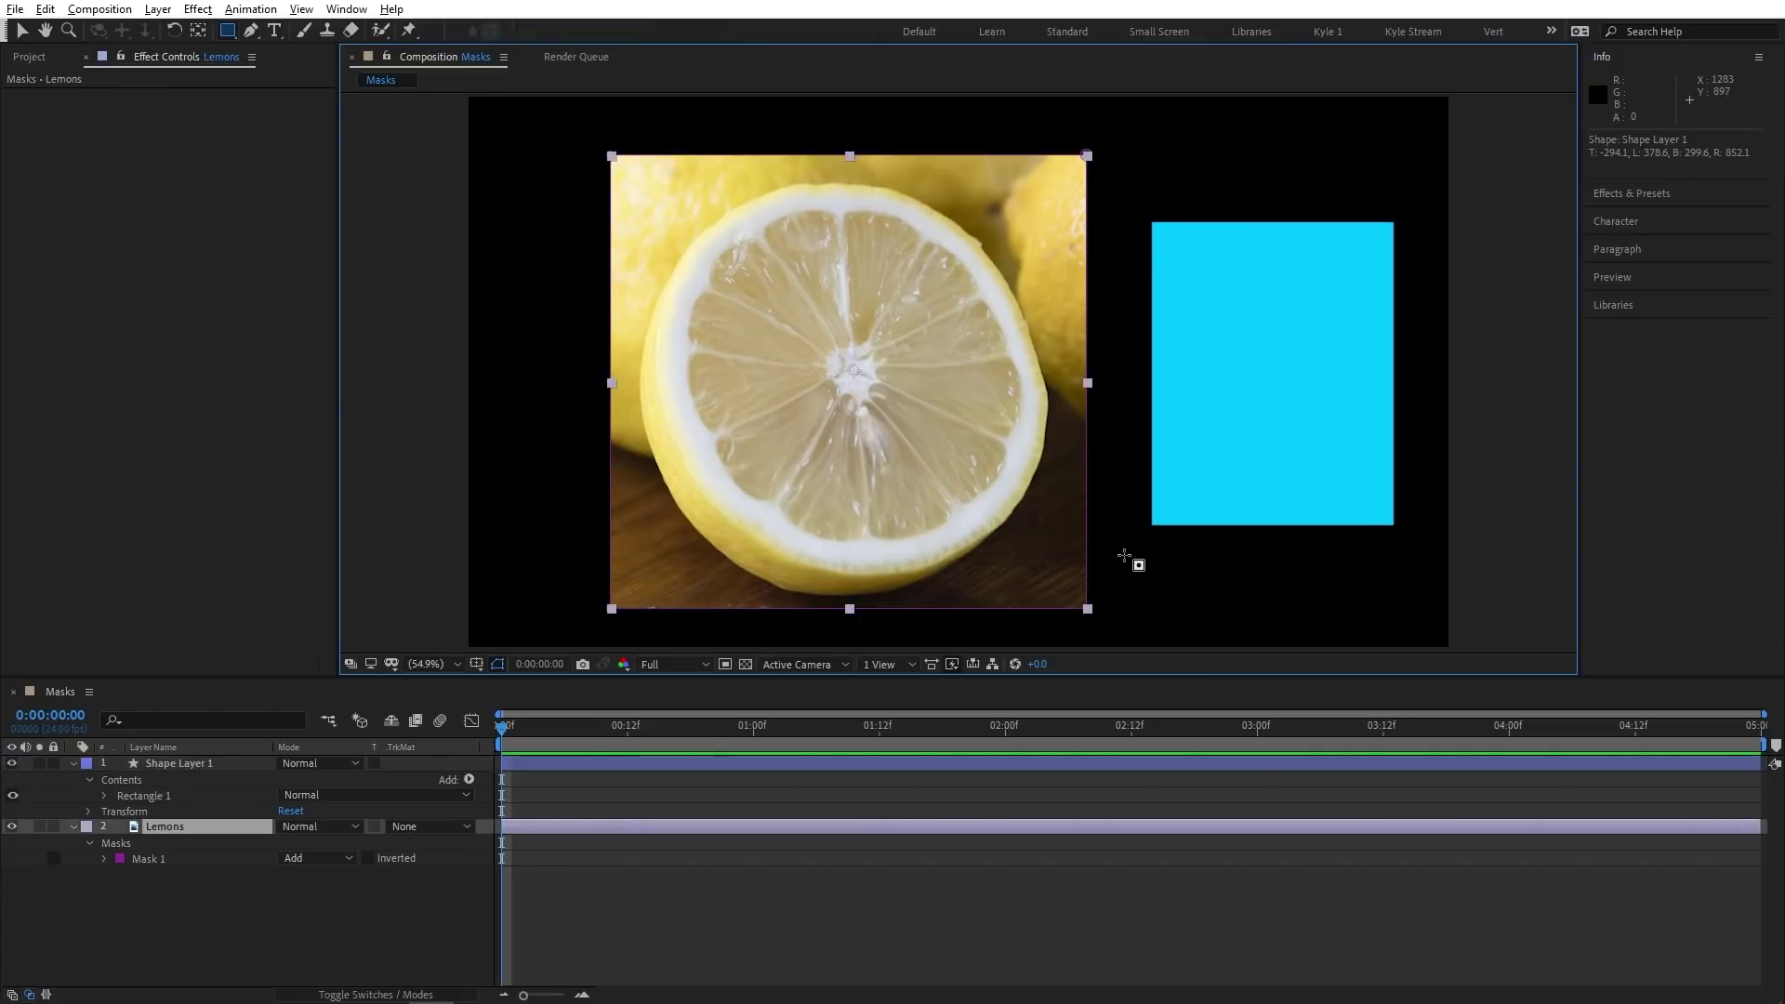
key("ctrl+Up")
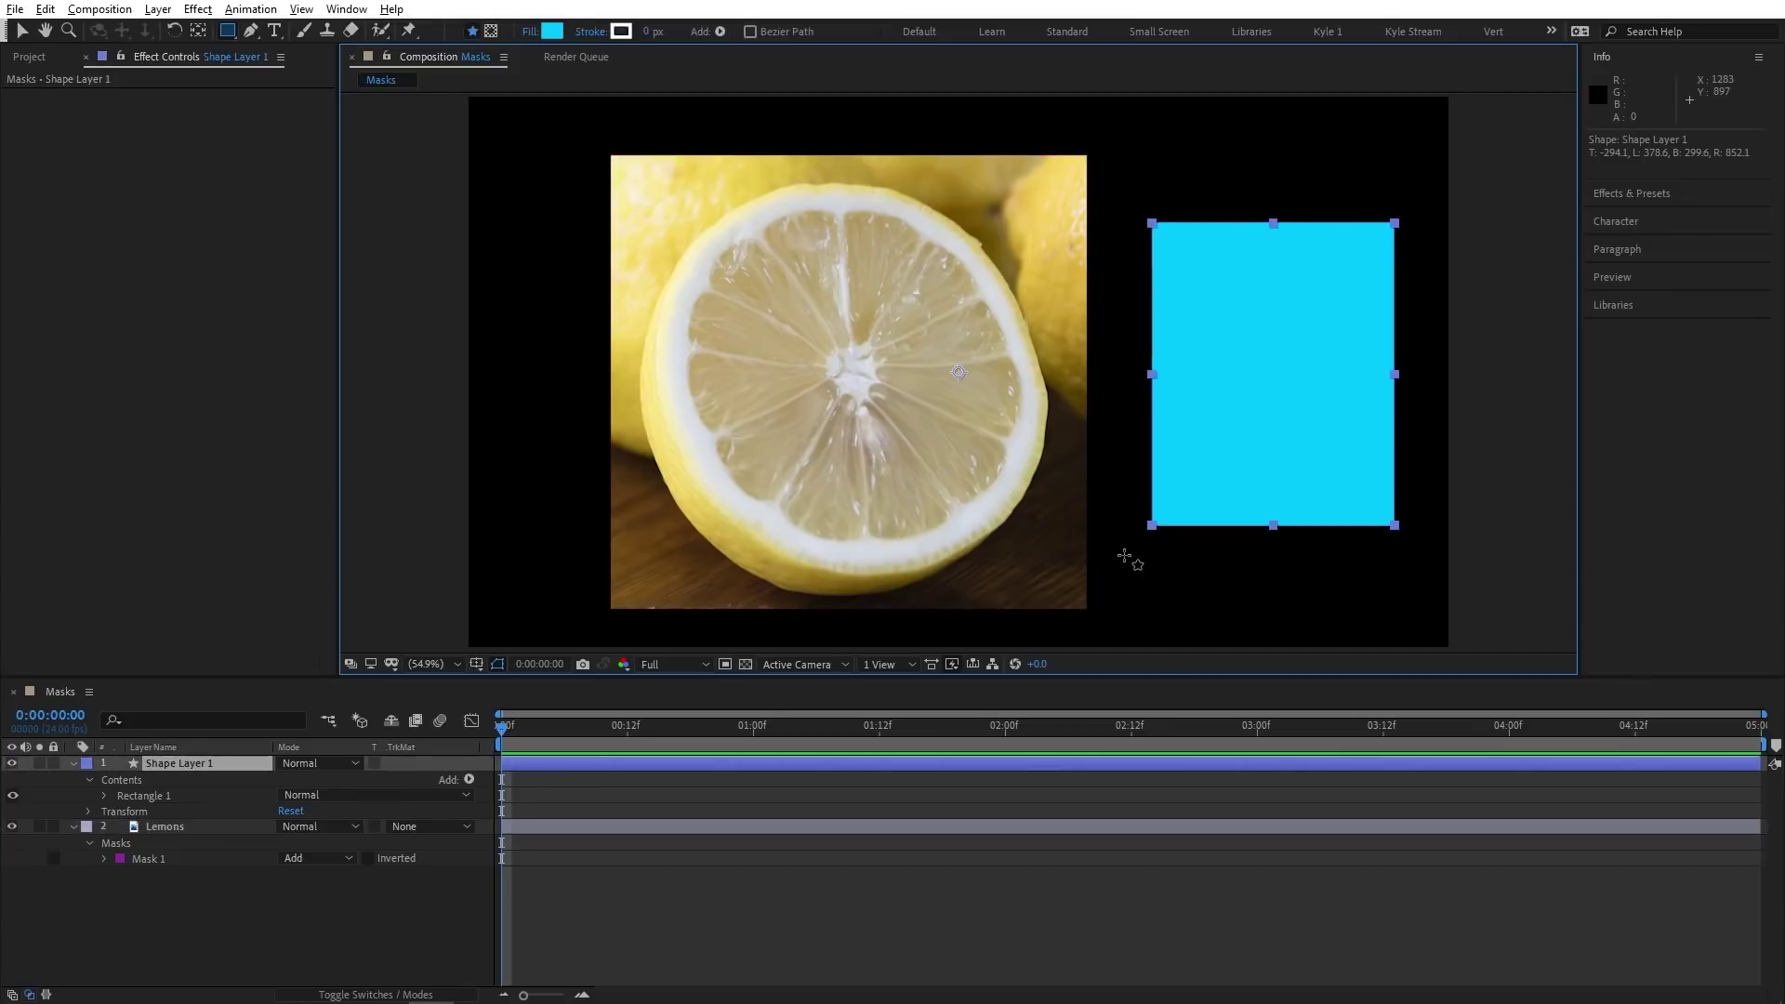
key("Delete")
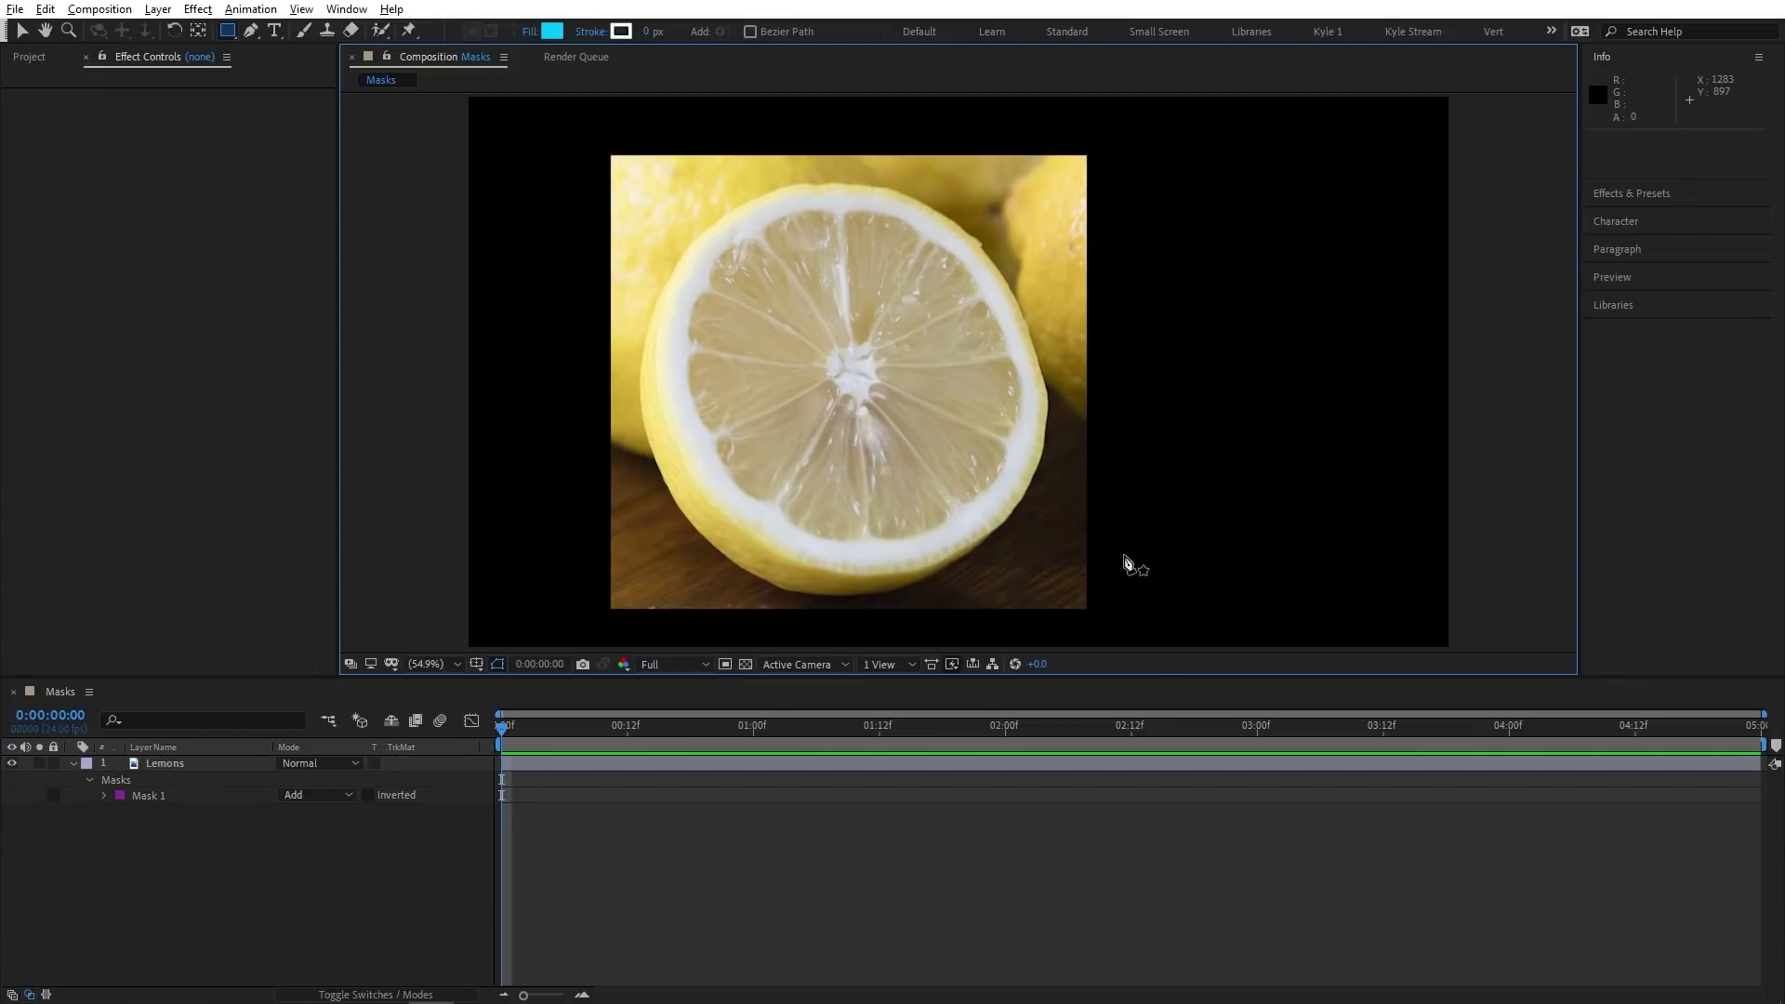
key("g")
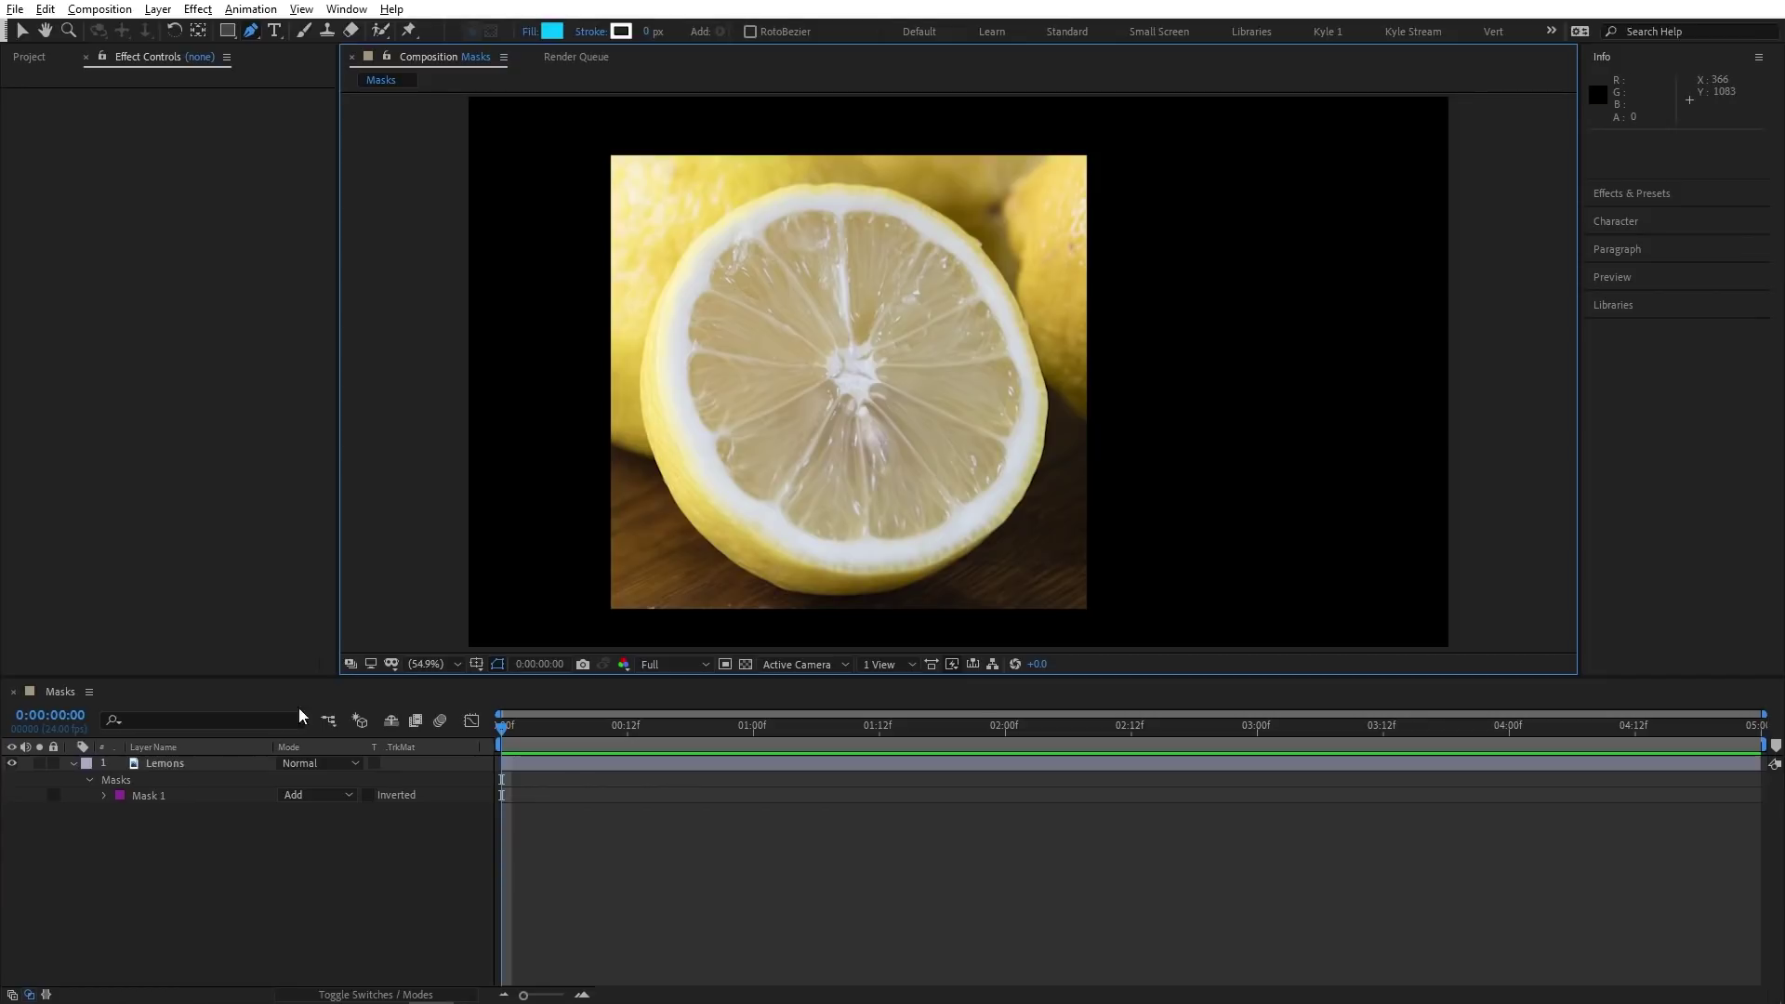
left_click(204, 762)
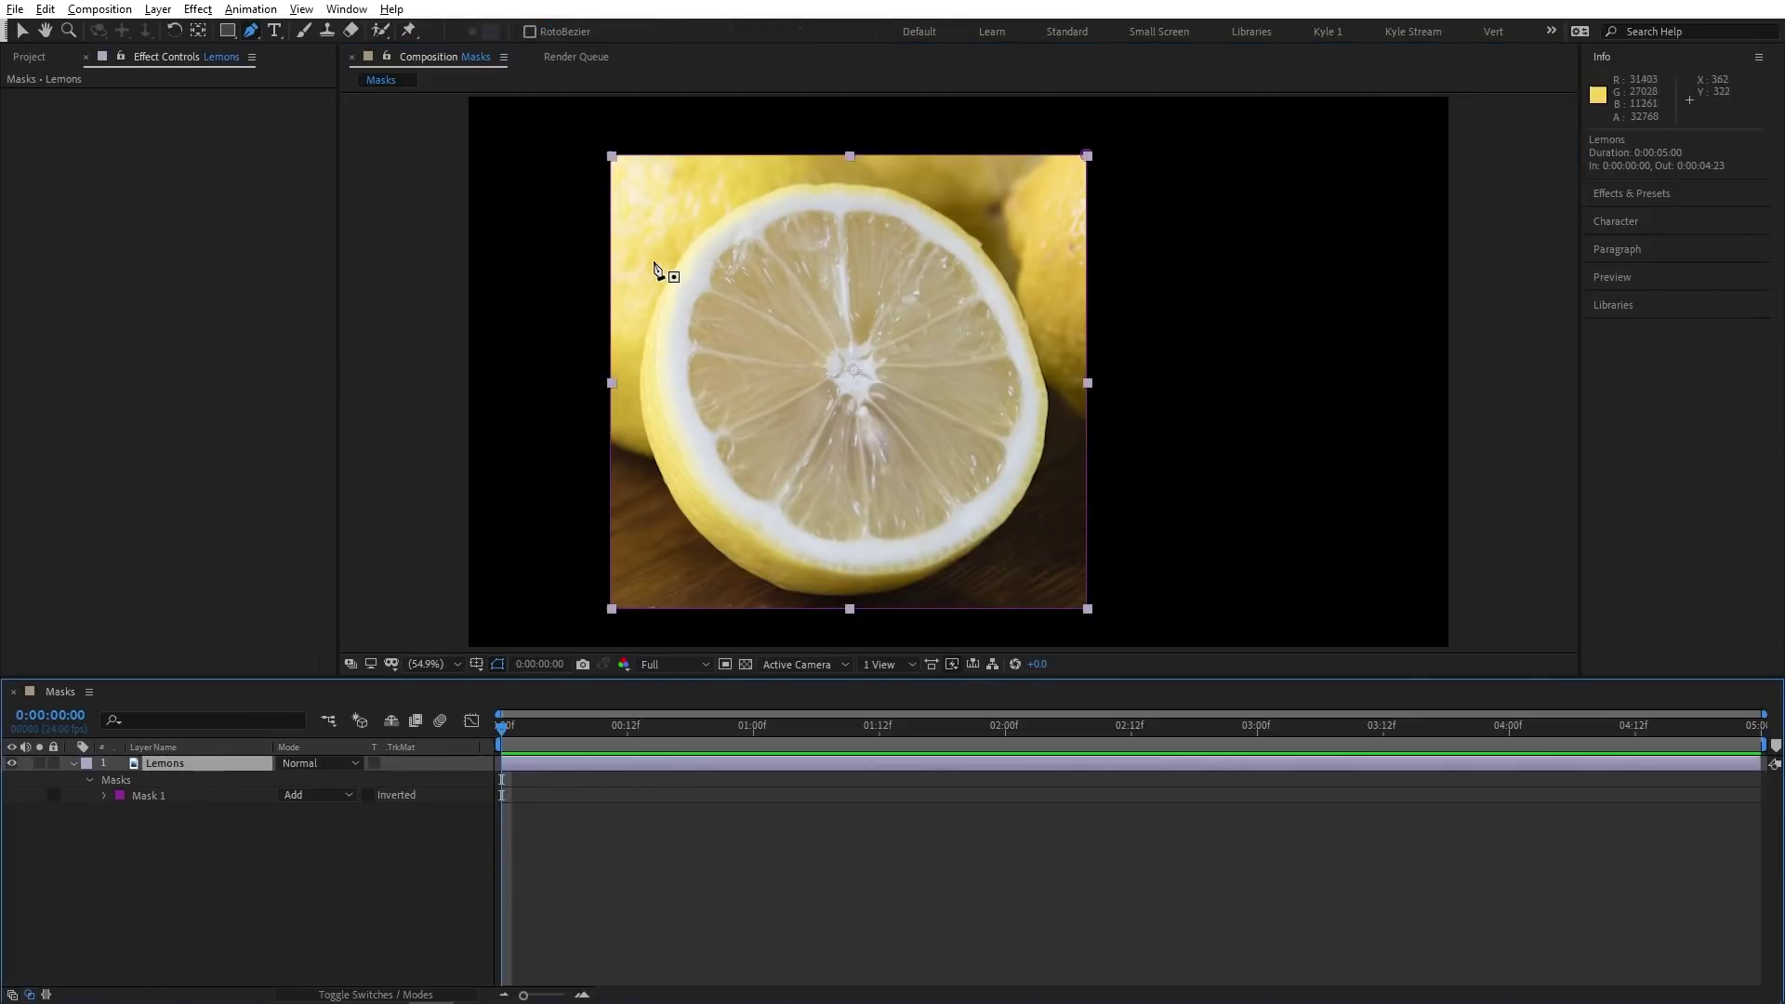
key("slash")
left_click_drag(640, 244, 709, 339)
left_click(677, 297)
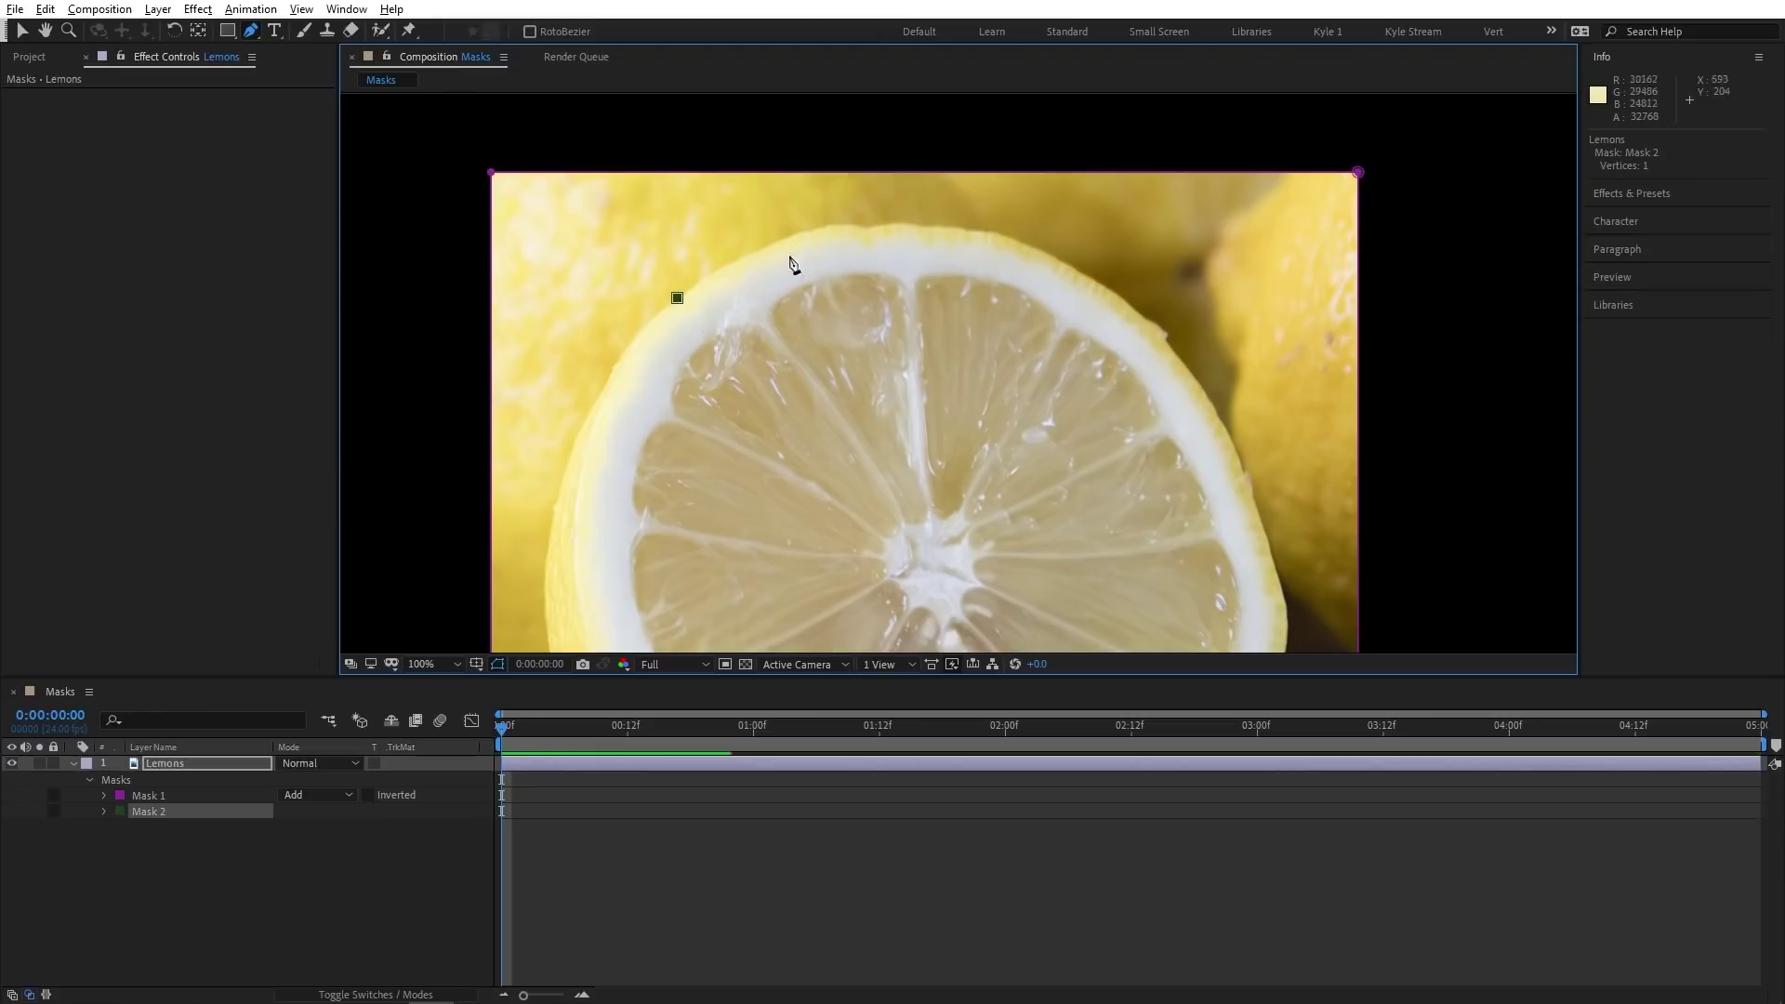
left_click(862, 231)
left_click(1075, 268)
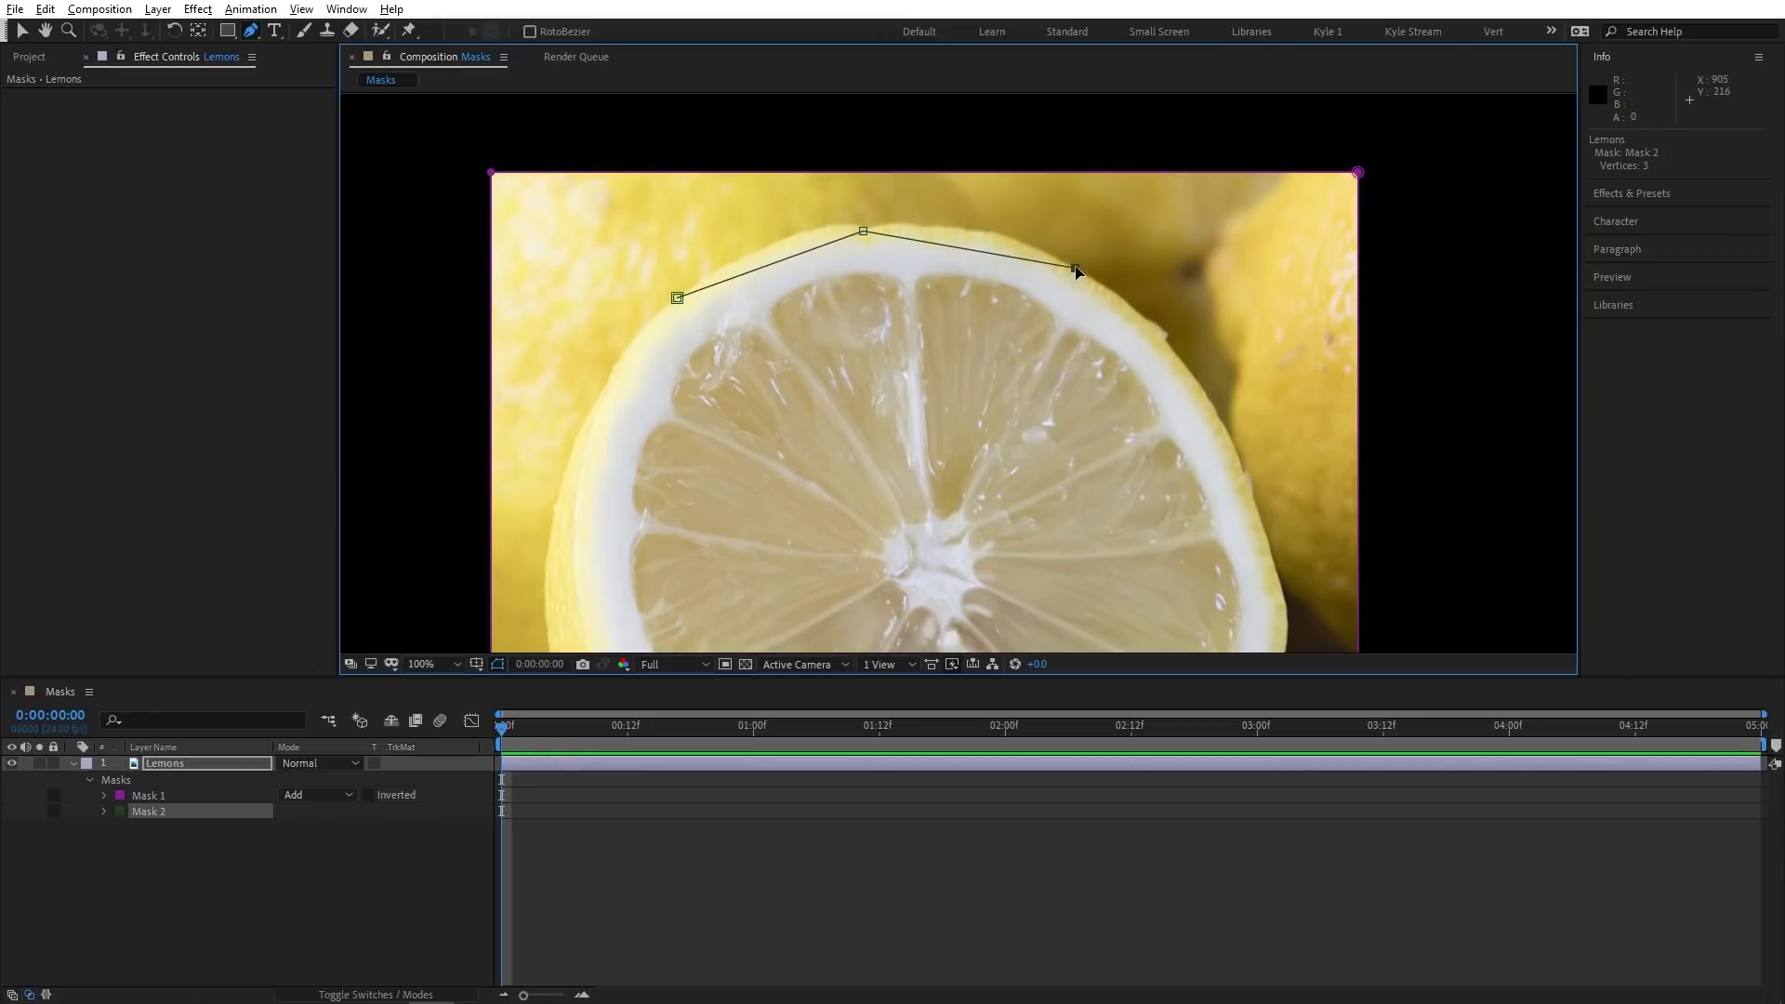
left_click_drag(1200, 386, 1247, 470)
left_click_drag(1269, 541, 1283, 592)
left_click(260, 40)
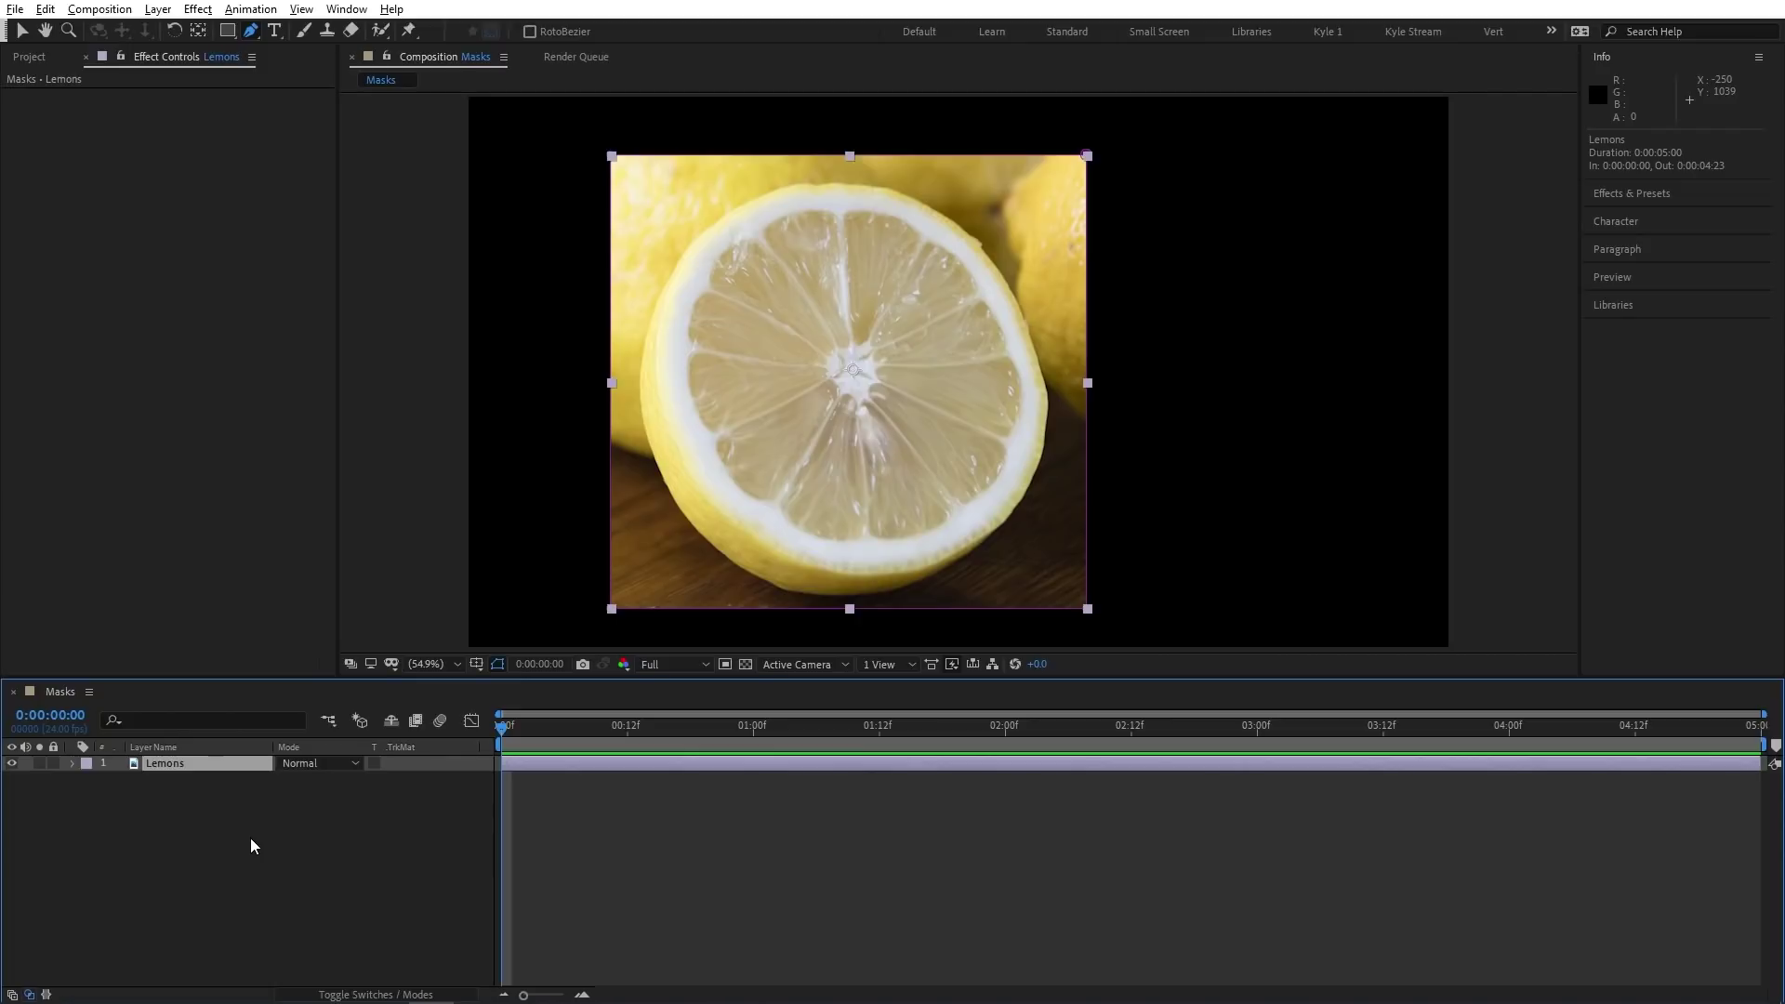
Step: Reveal Mask 1, try Subtract and None, then set its mode to Add
key("m")
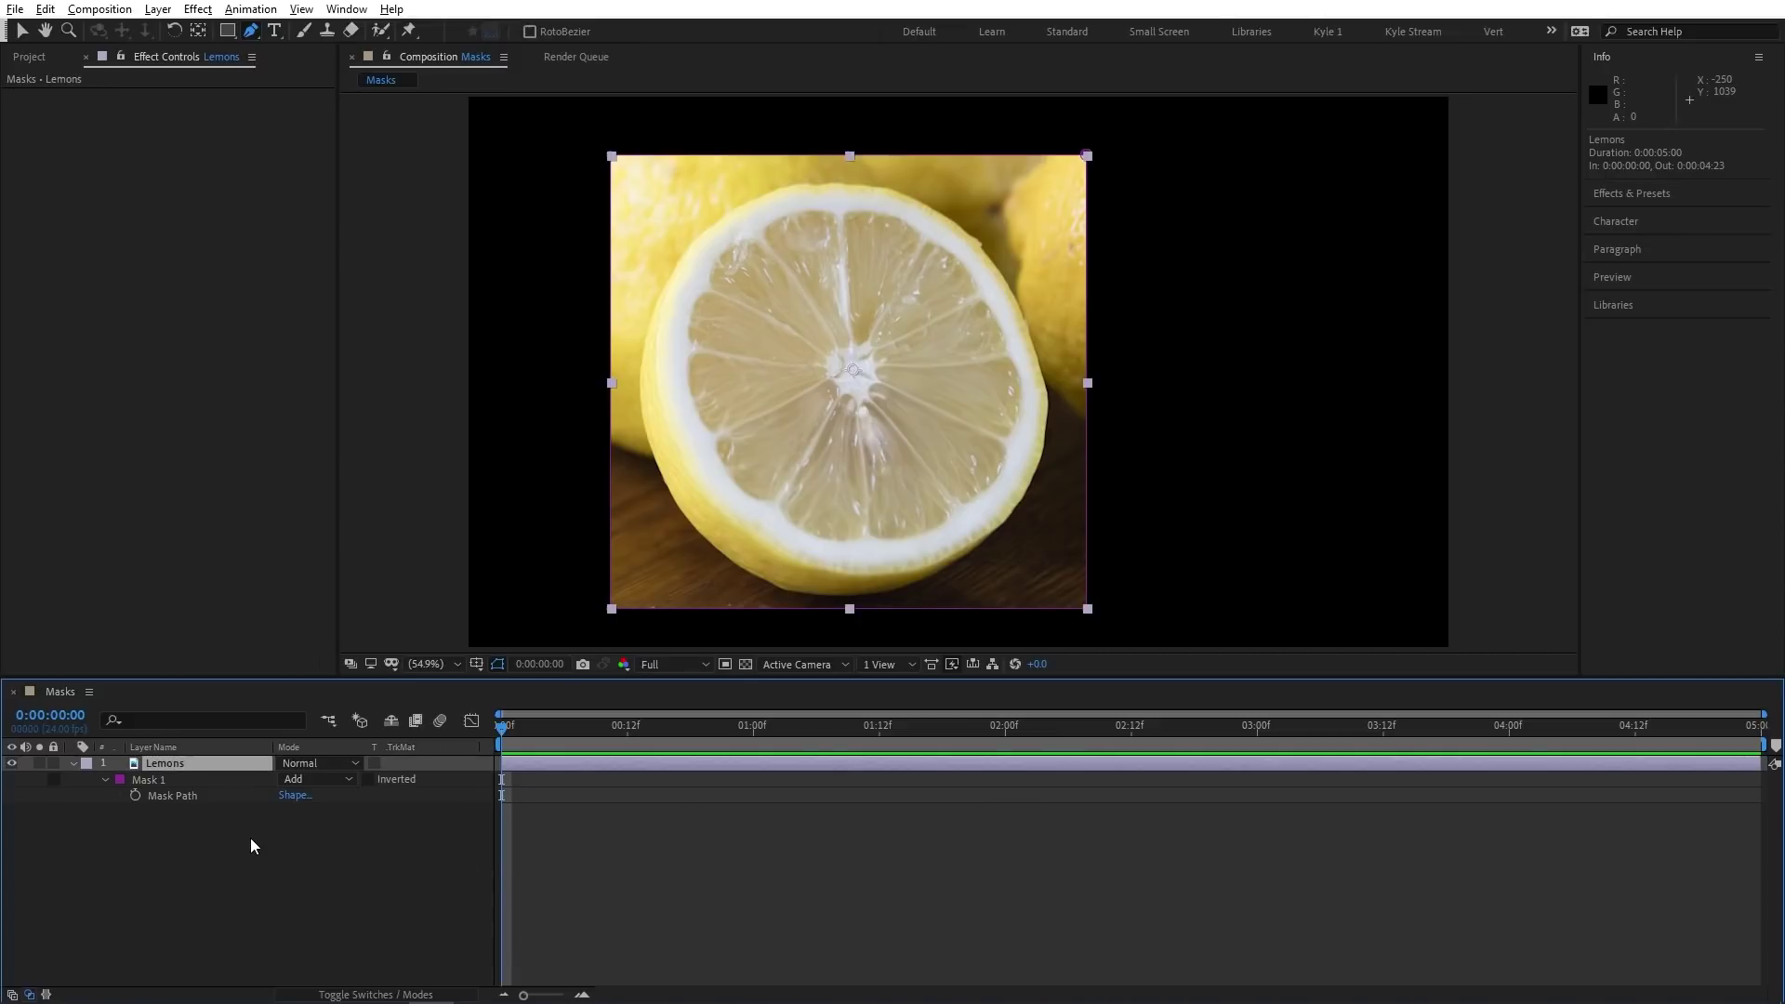
left_click(349, 783)
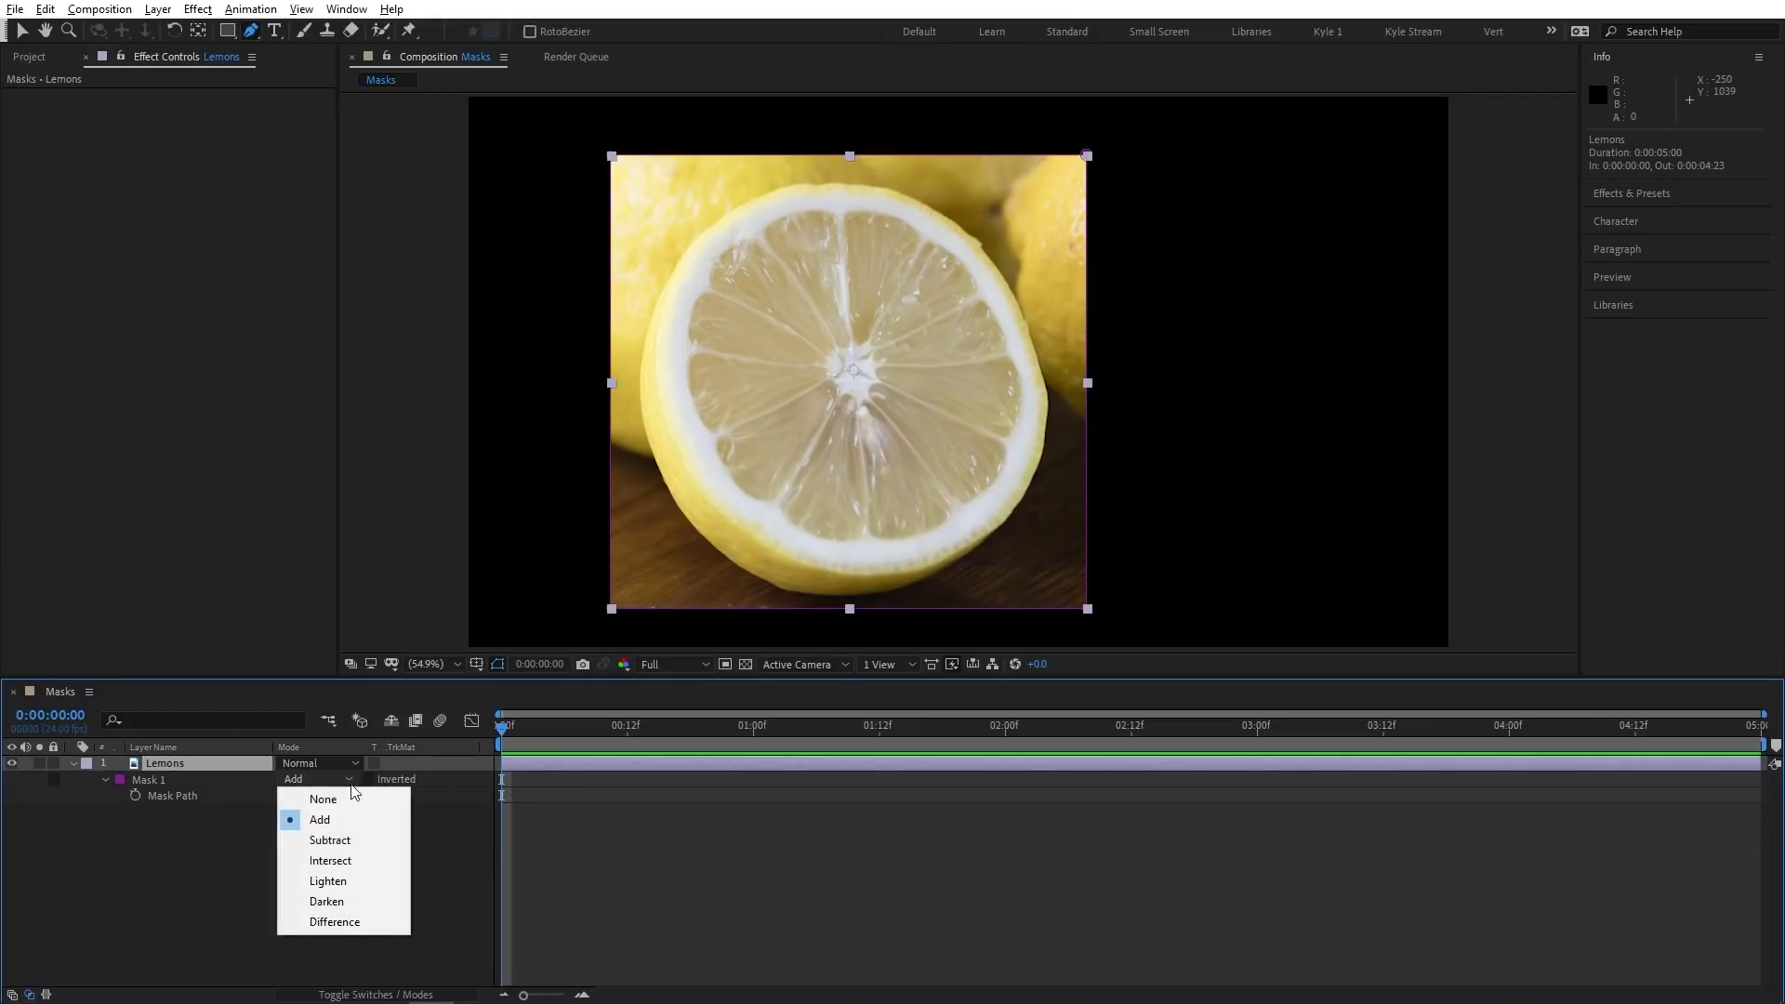
left_click(370, 842)
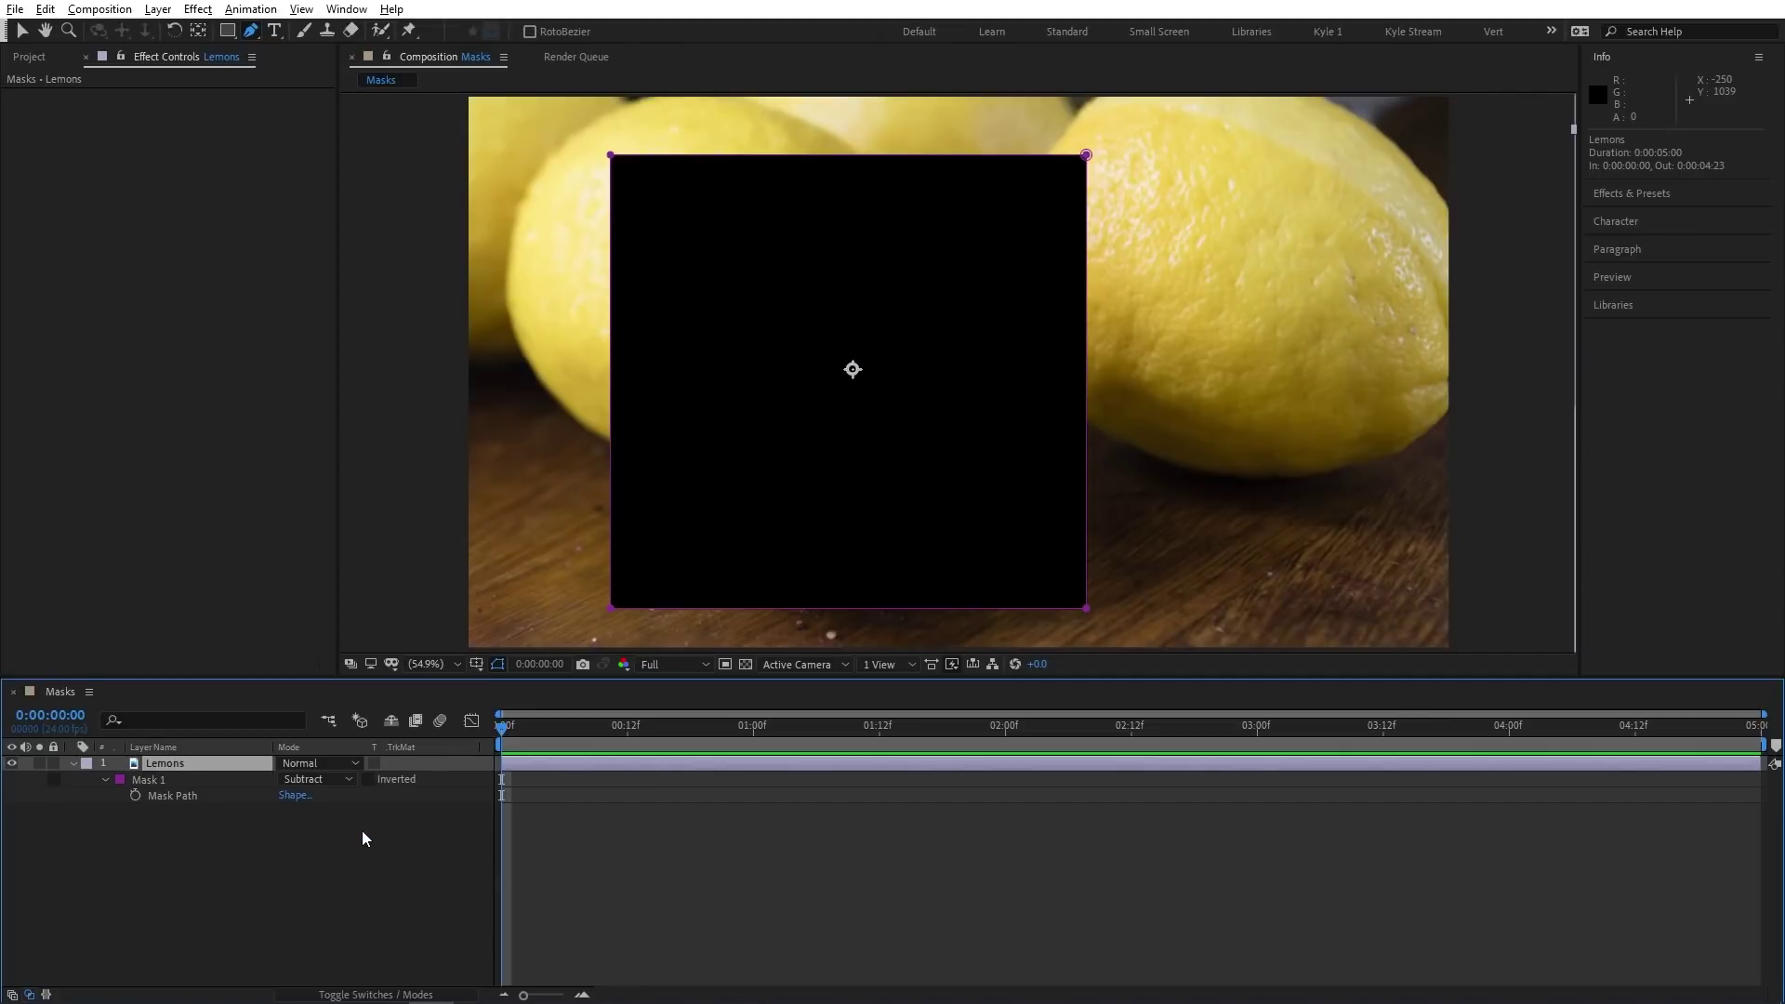
left_click(346, 785)
left_click(350, 801)
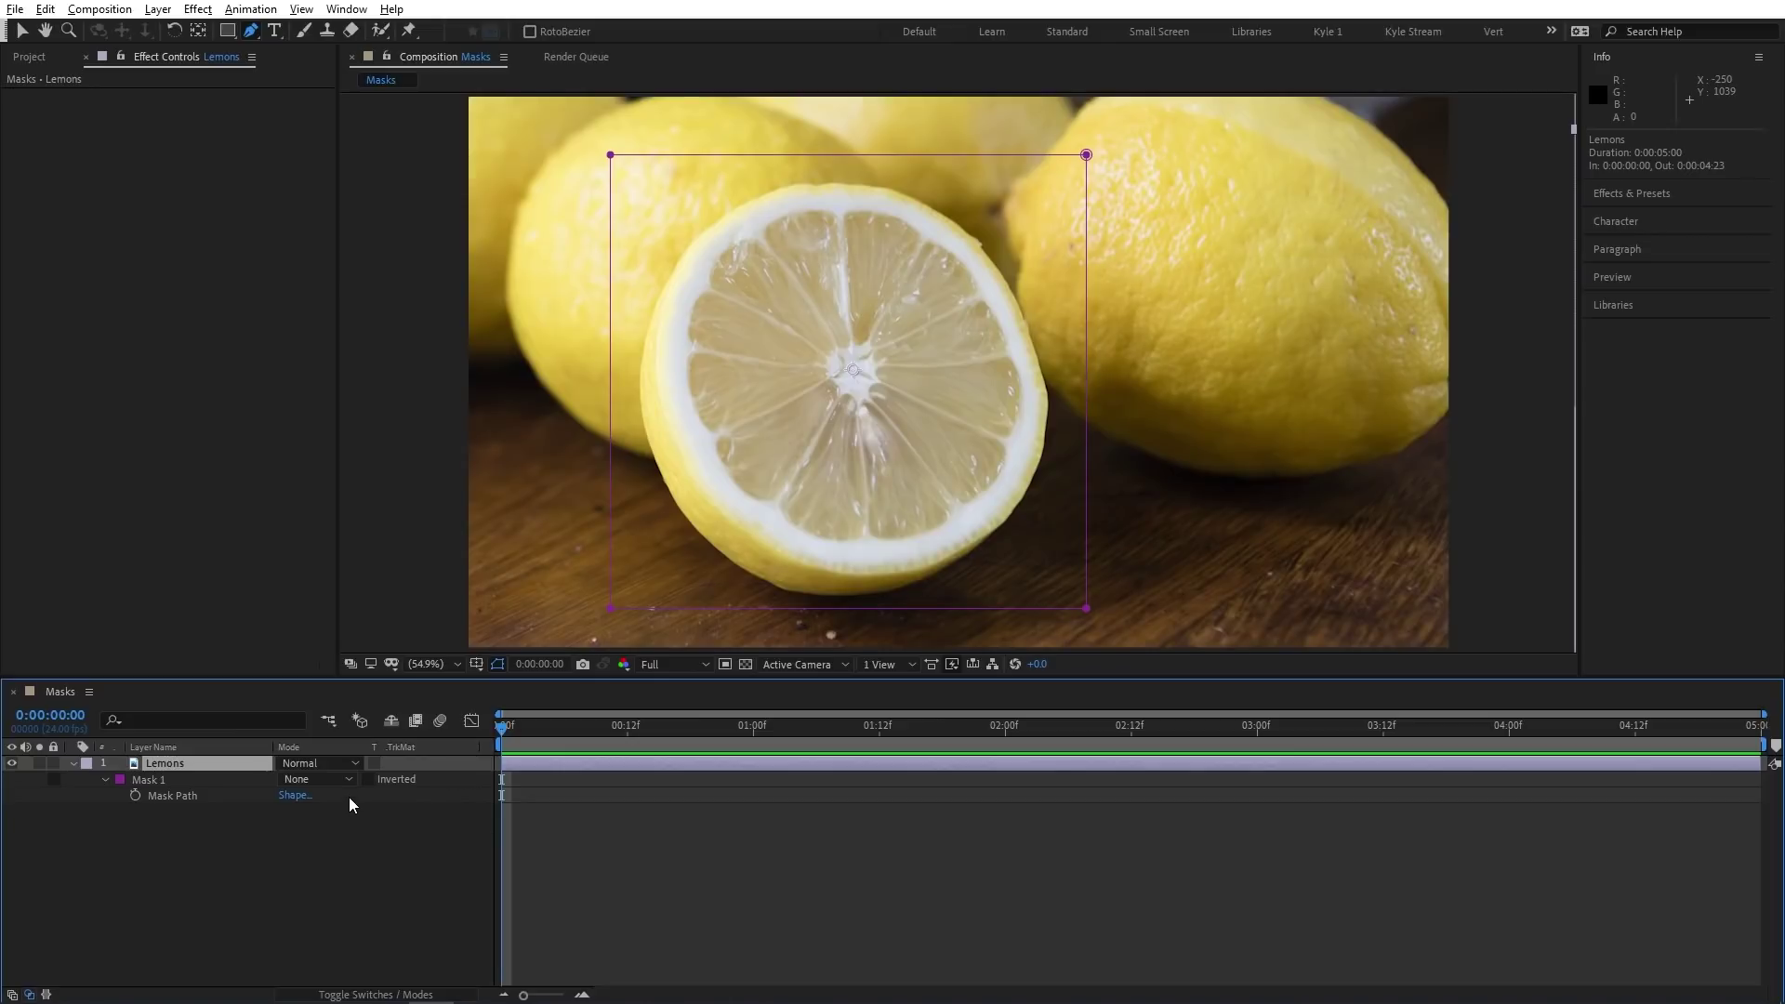
left_click(348, 779)
left_click(348, 820)
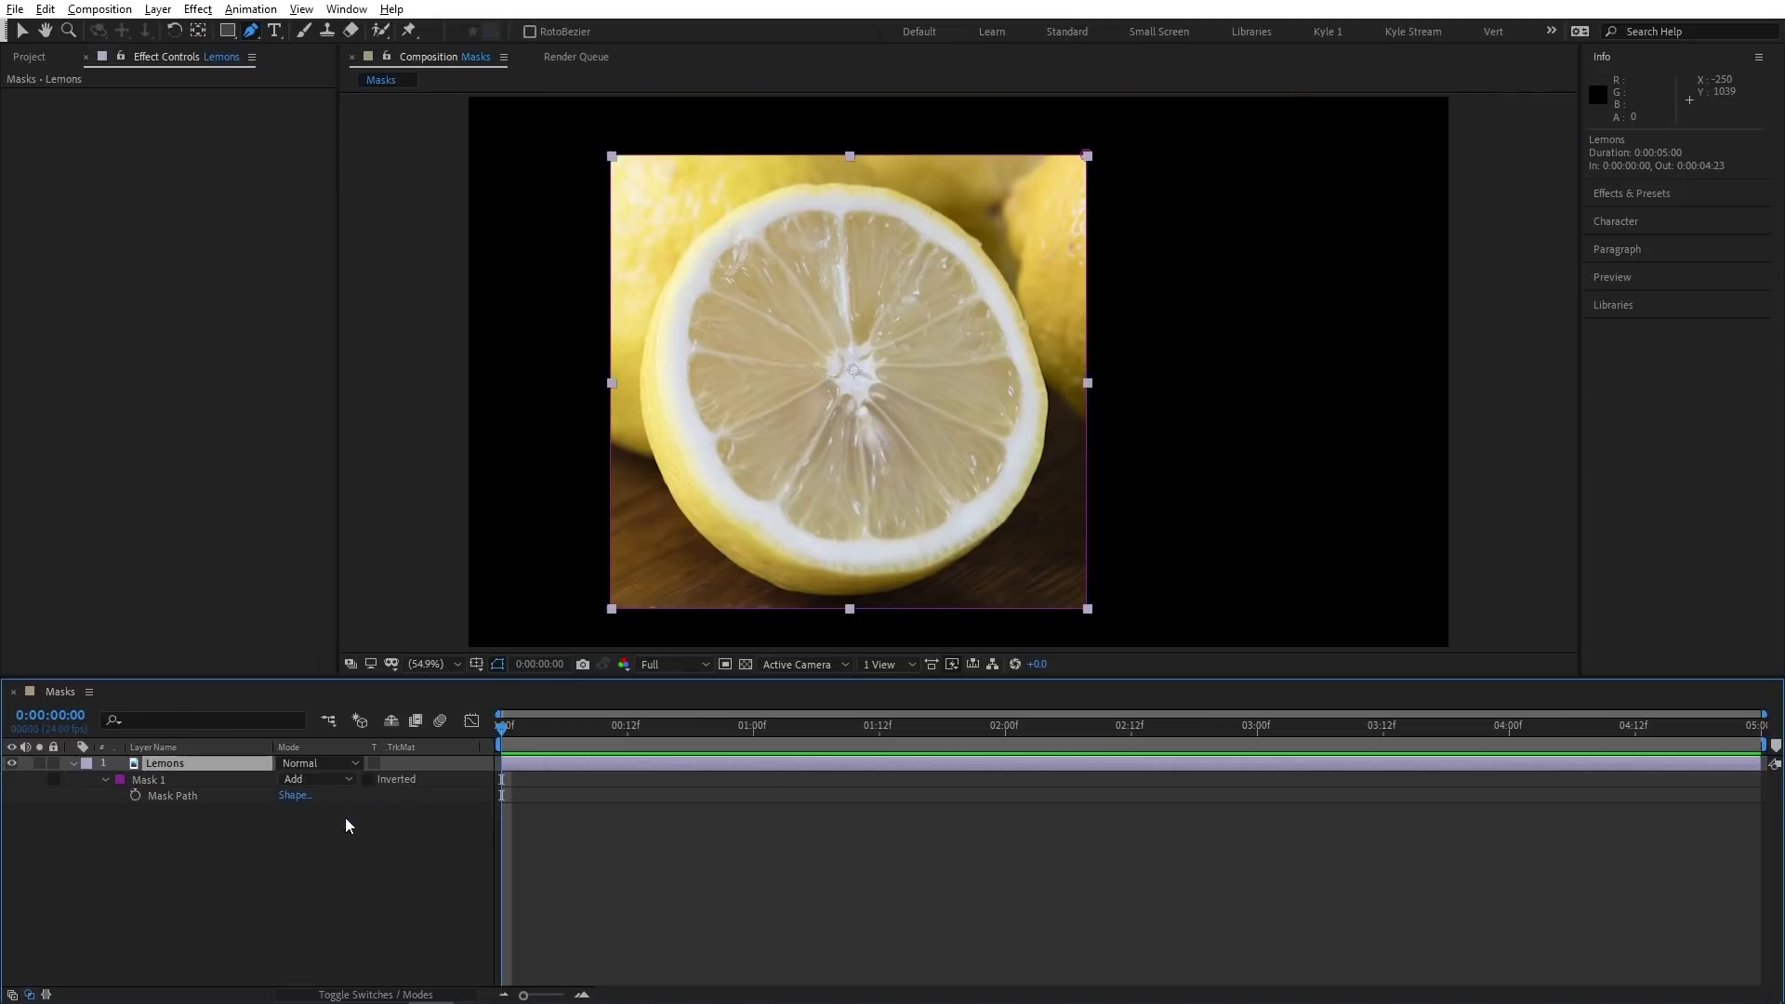
Step: Draw an elliptical Mask 2 over the right lemon with the Ellipse Tool
left_click(226, 31)
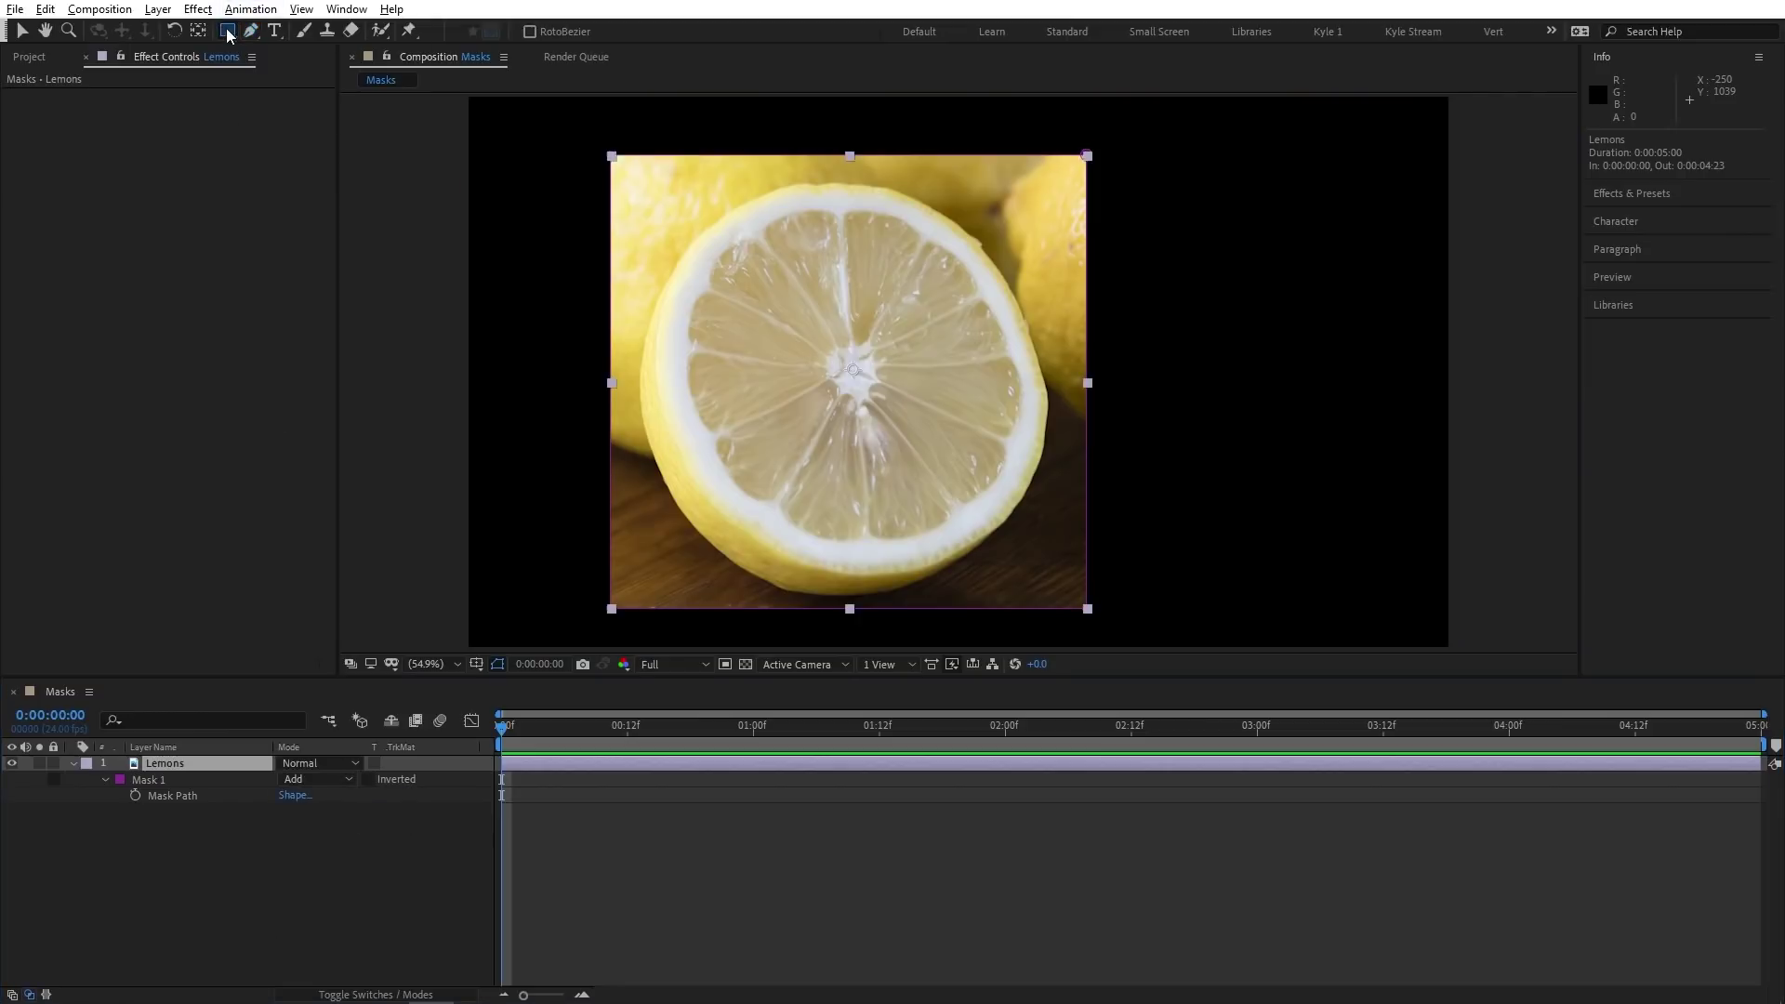
left_click(284, 73)
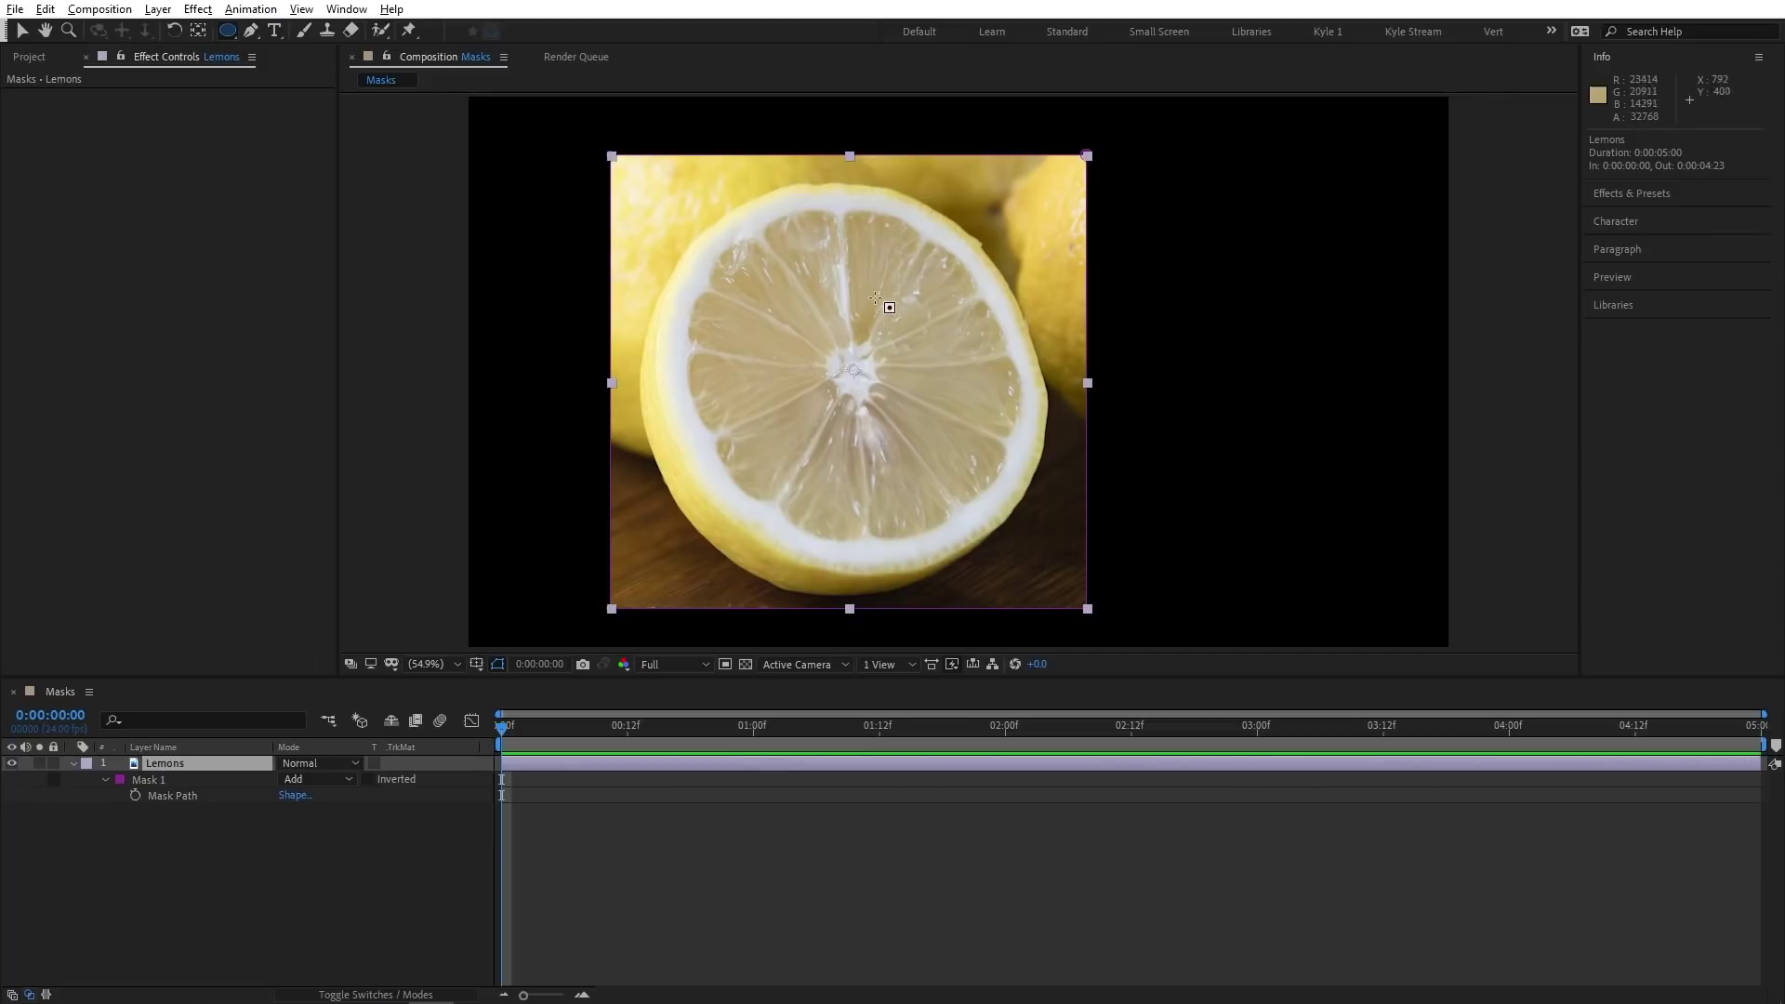
left_click_drag(971, 239, 1323, 546)
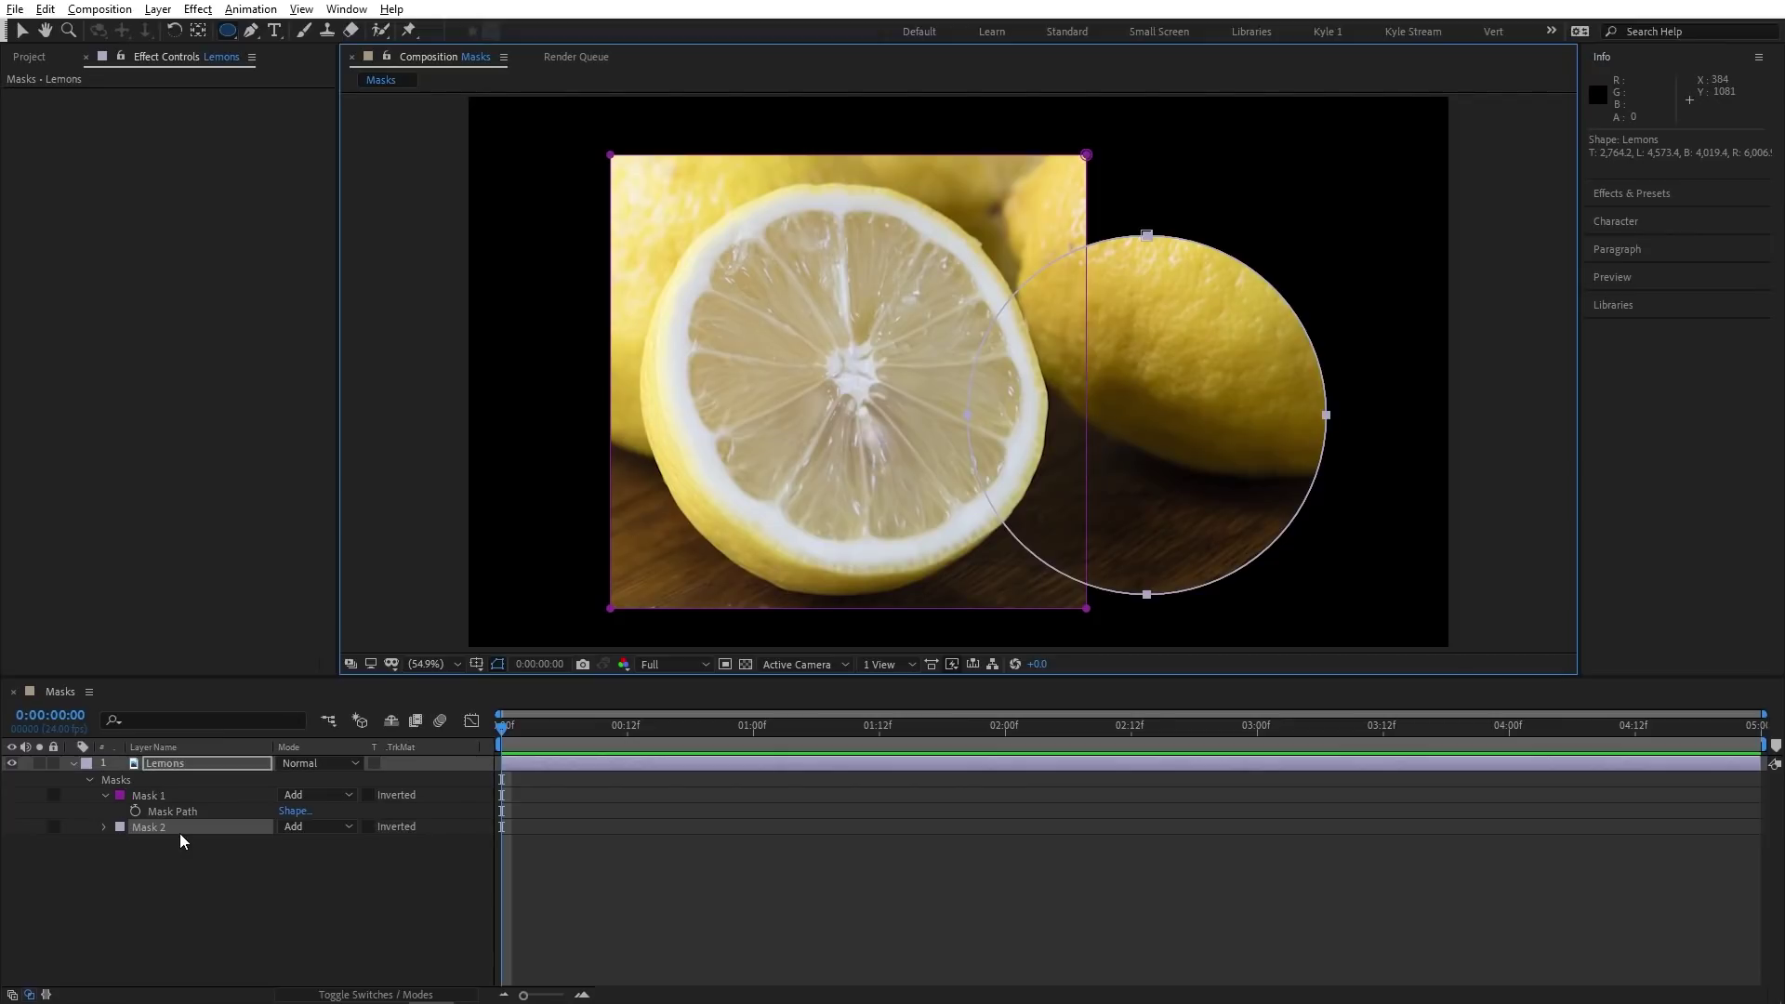
Step: Set Mask 2 to Subtract, try Intersect, then return it to Subtract
left_click(339, 829)
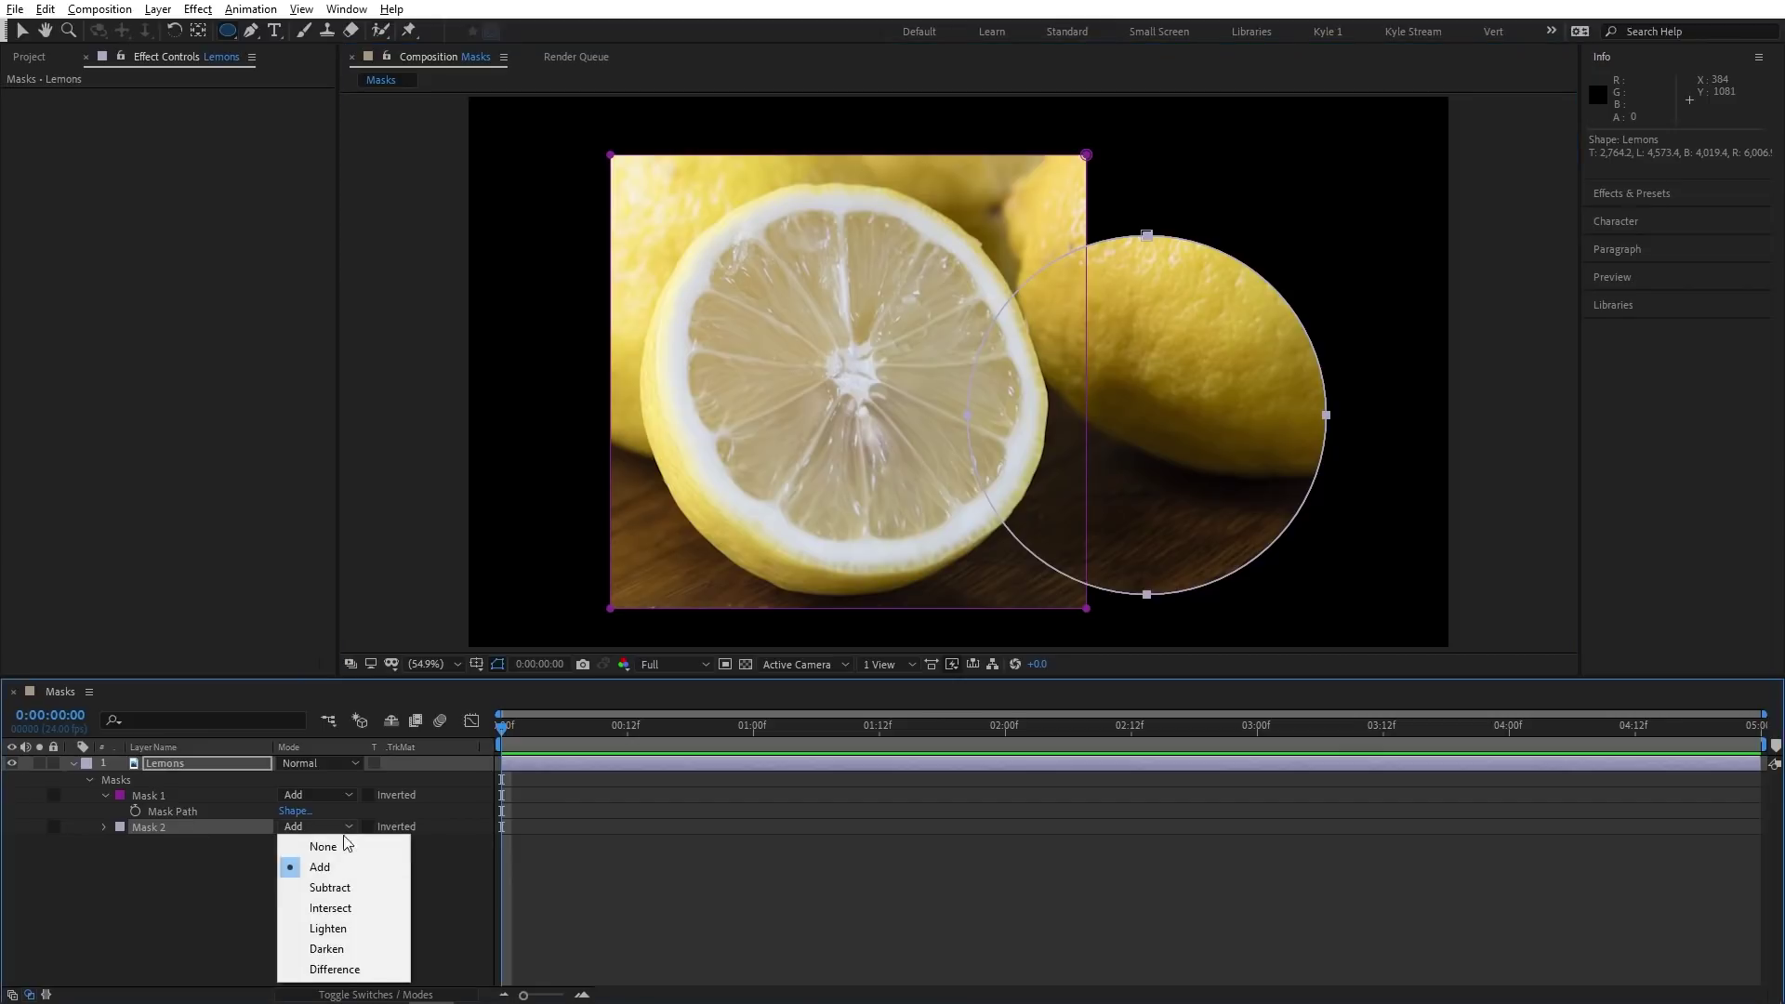
left_click(344, 887)
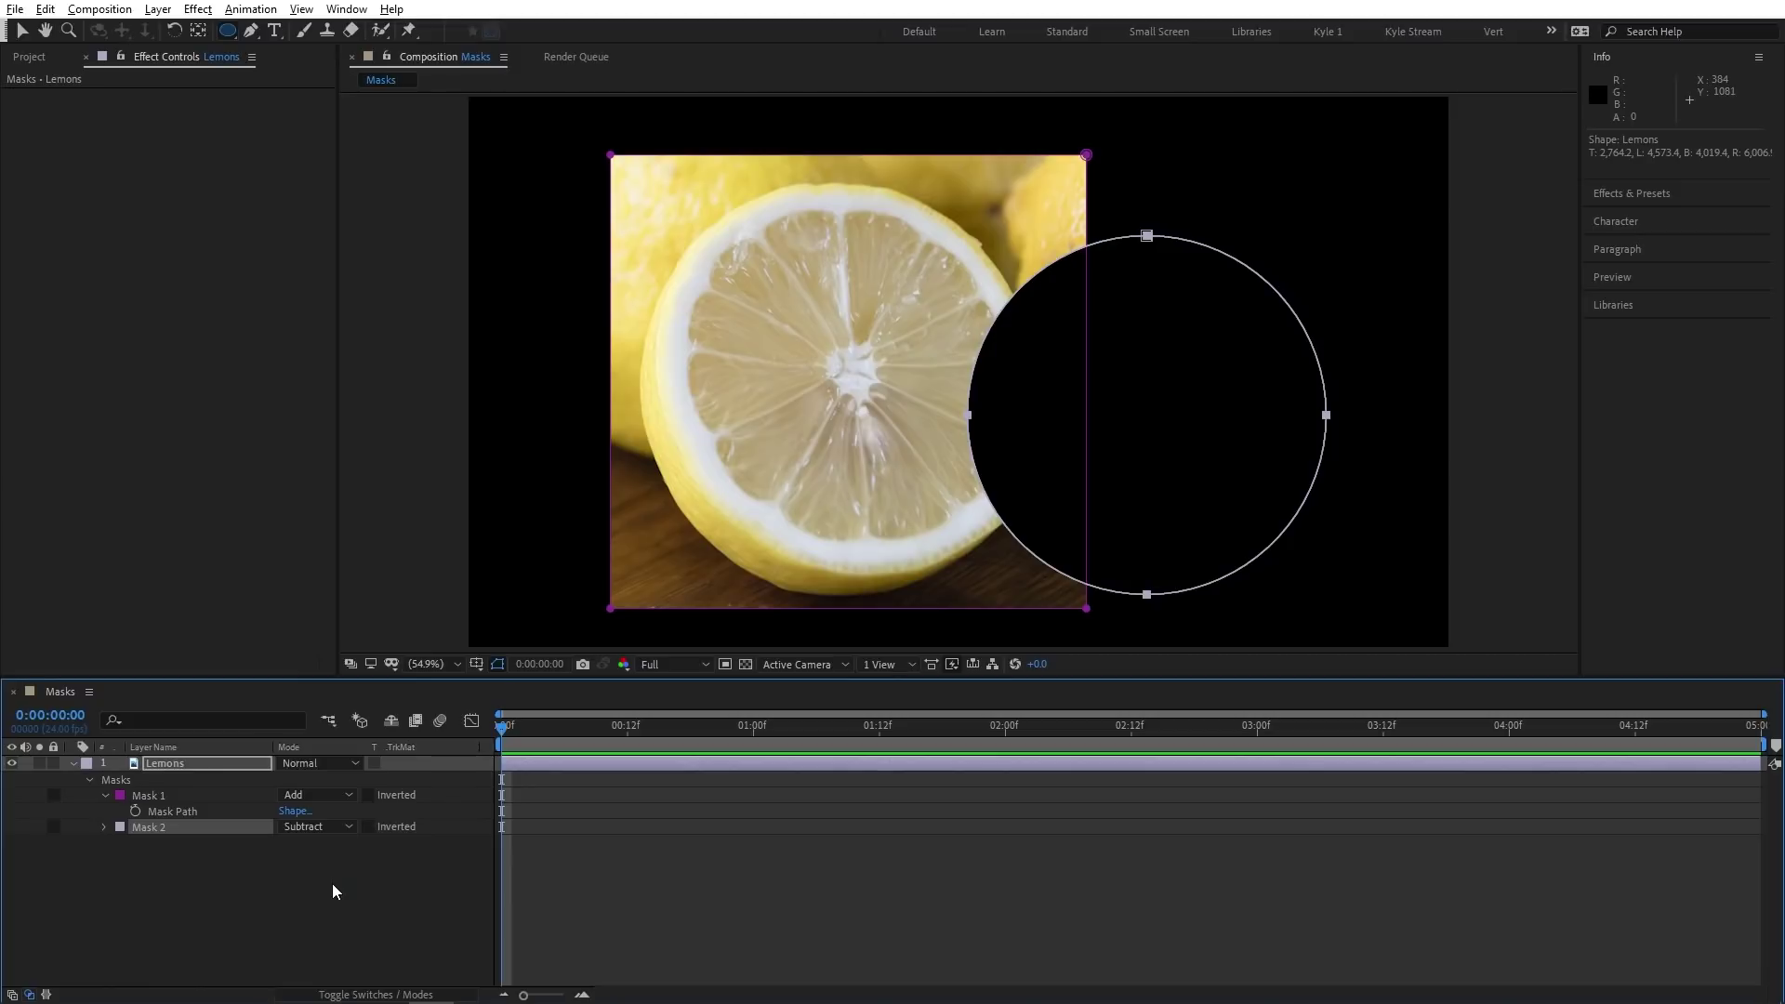
left_click(344, 832)
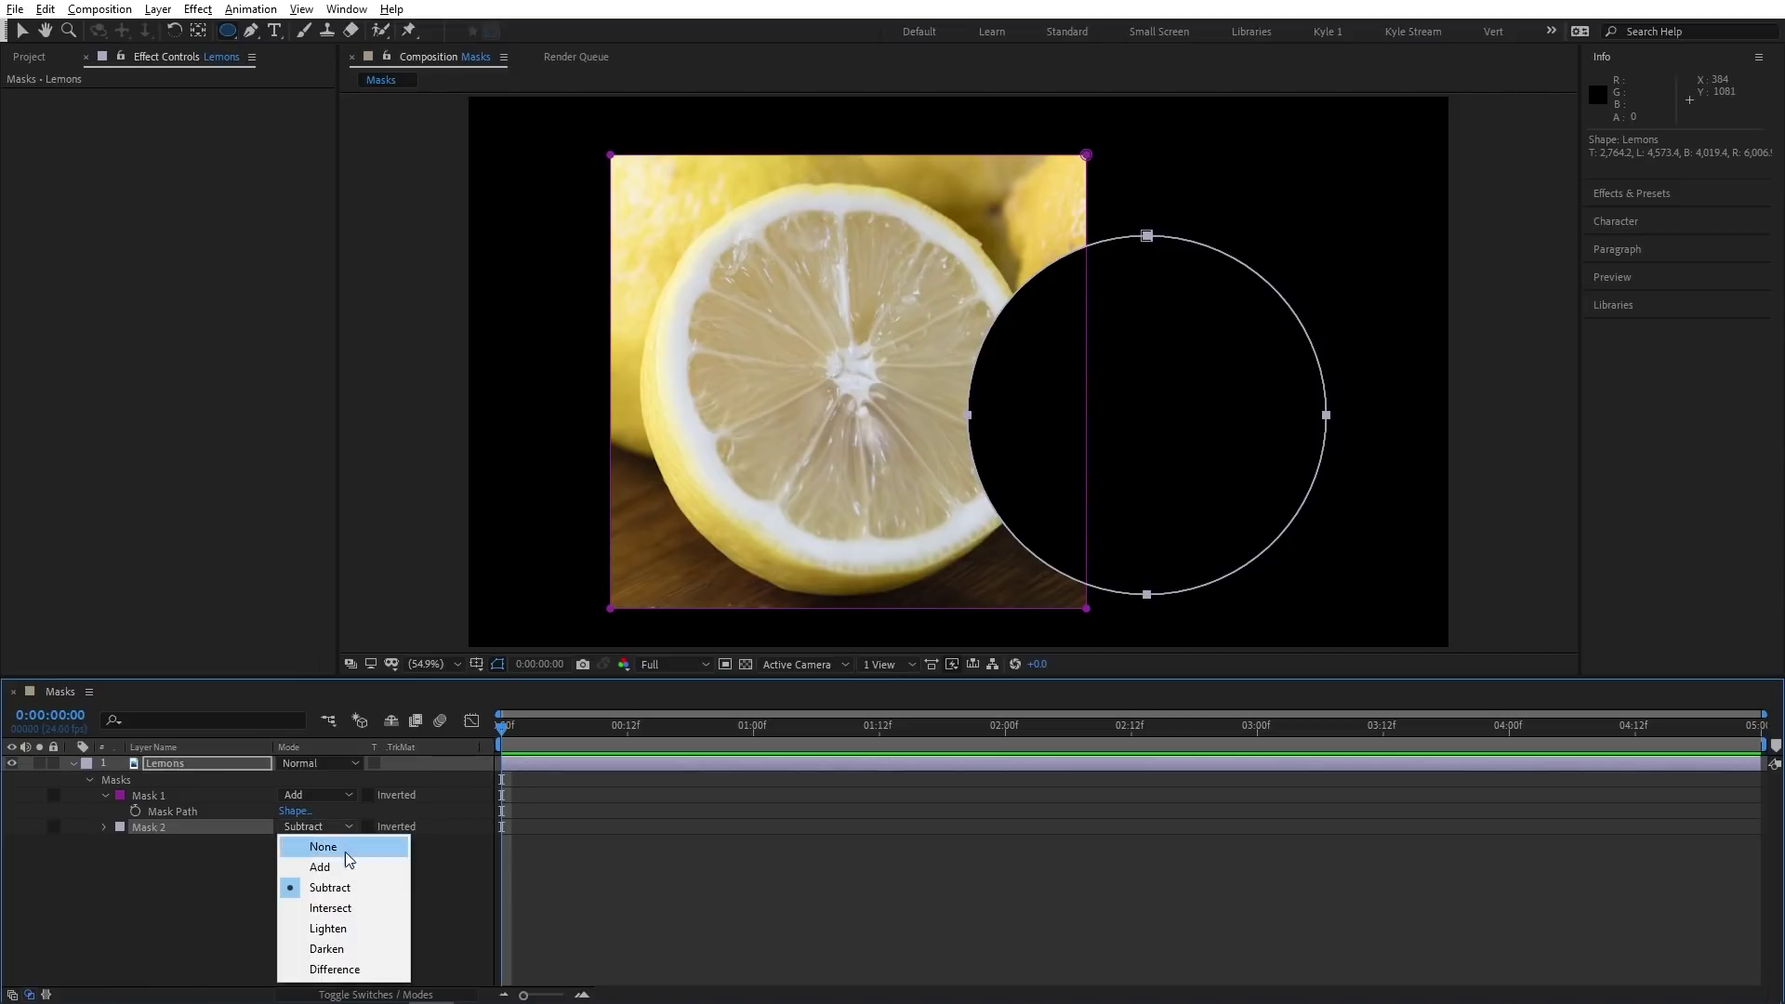
left_click(350, 904)
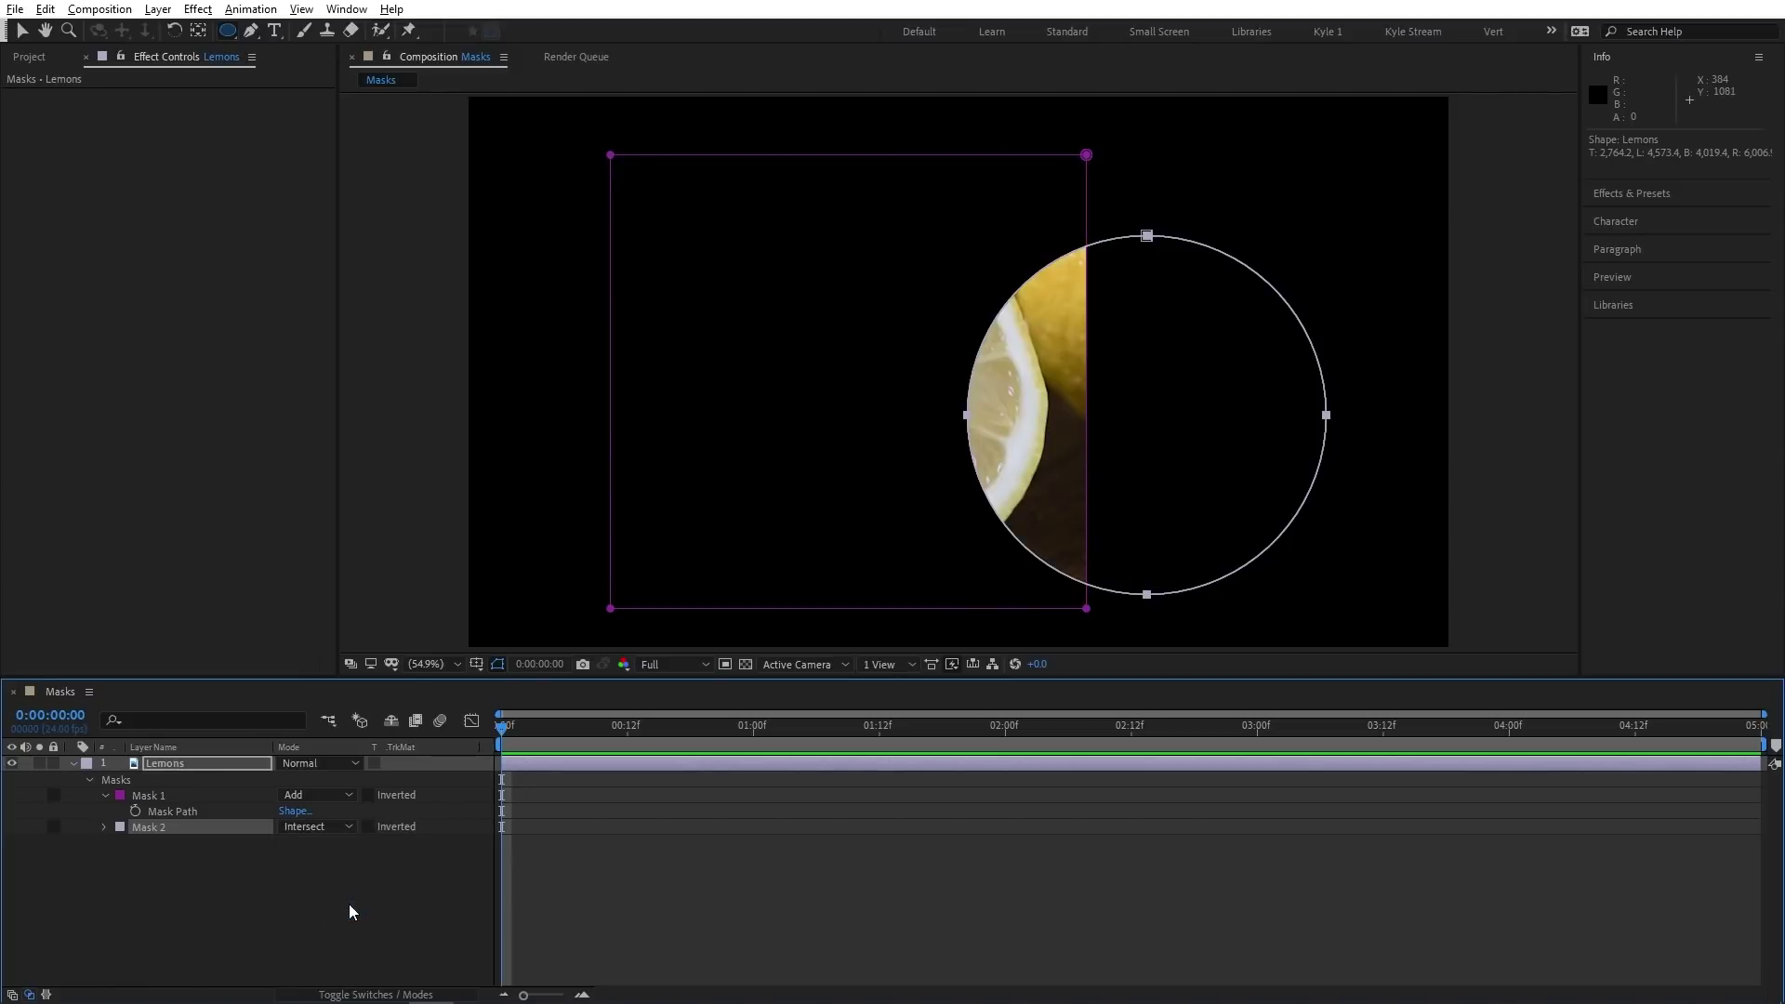
left_click(344, 900)
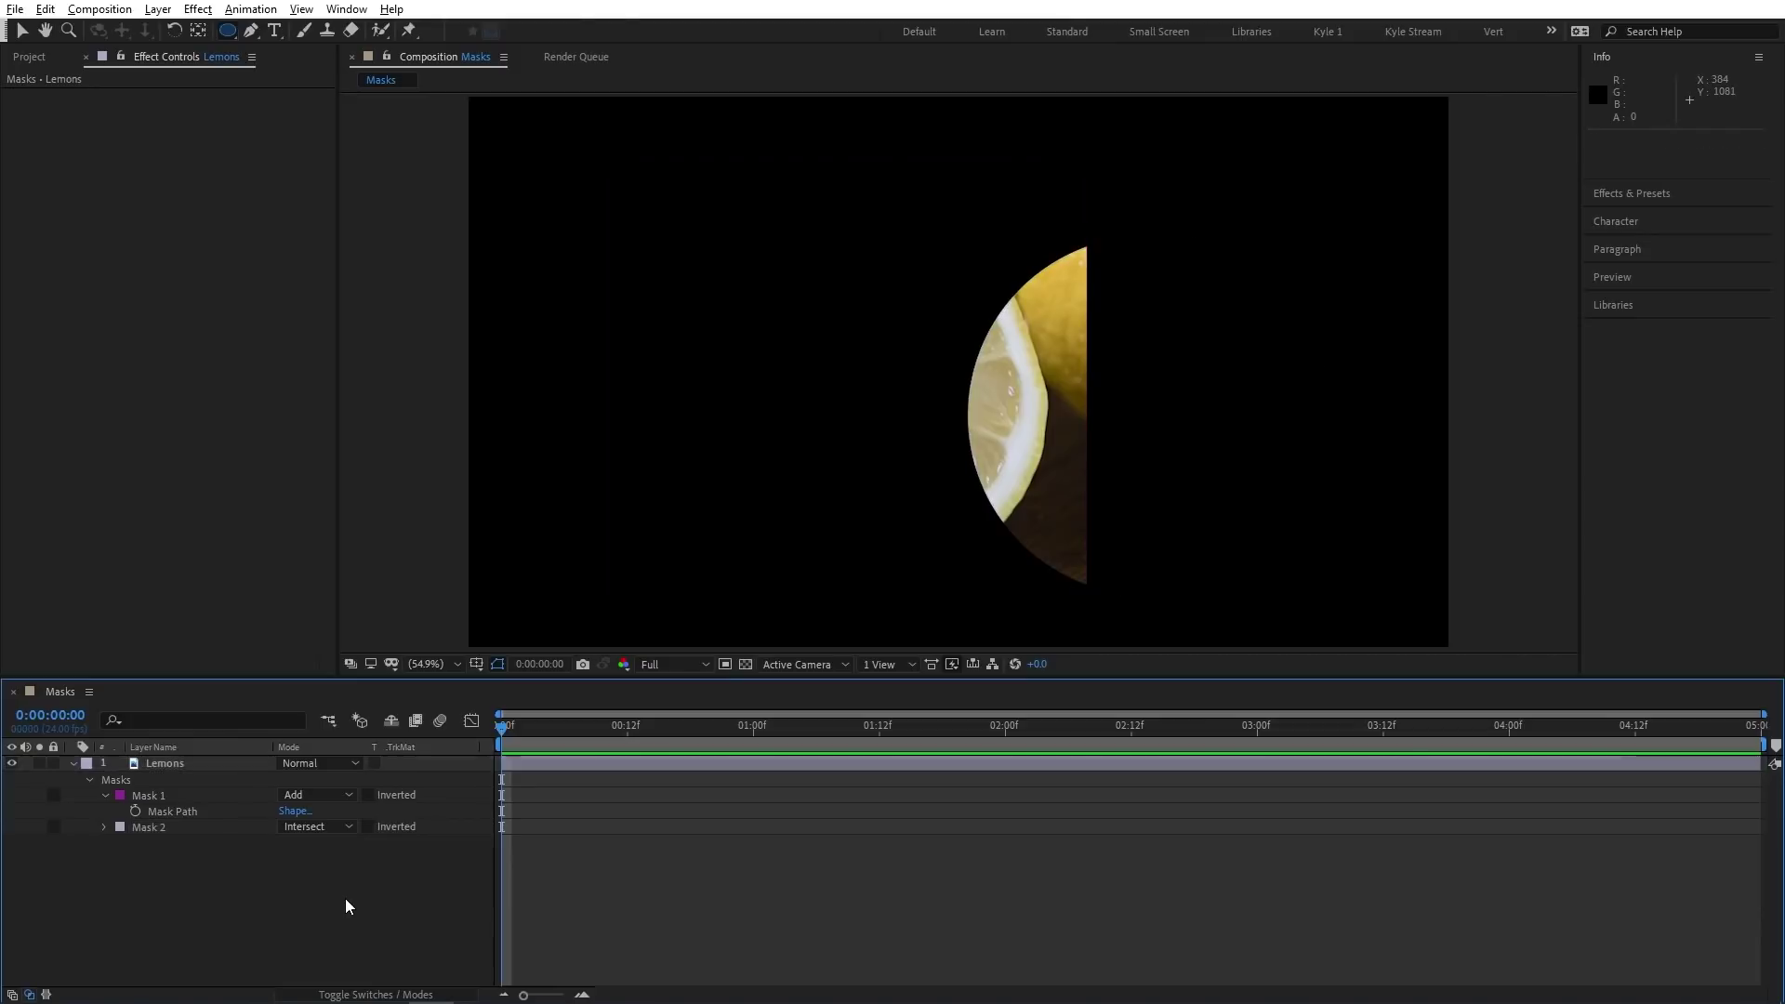
left_click(346, 830)
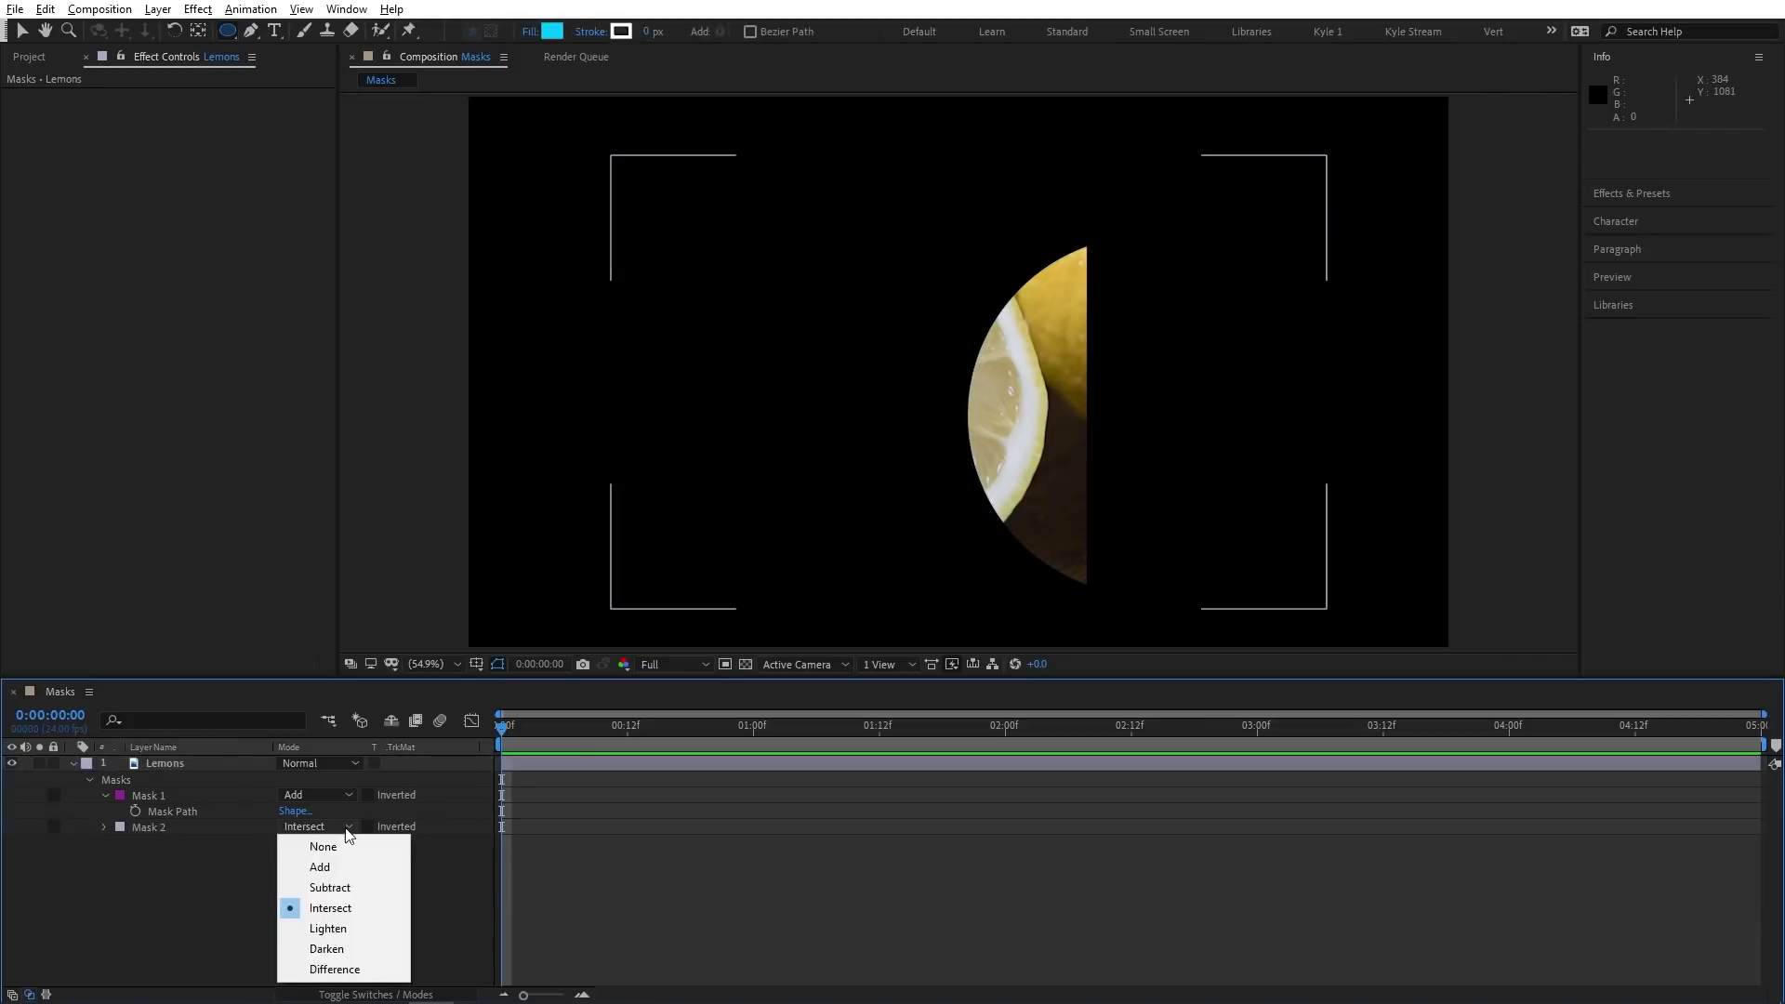
left_click(330, 887)
left_click_drag(160, 826, 164, 792)
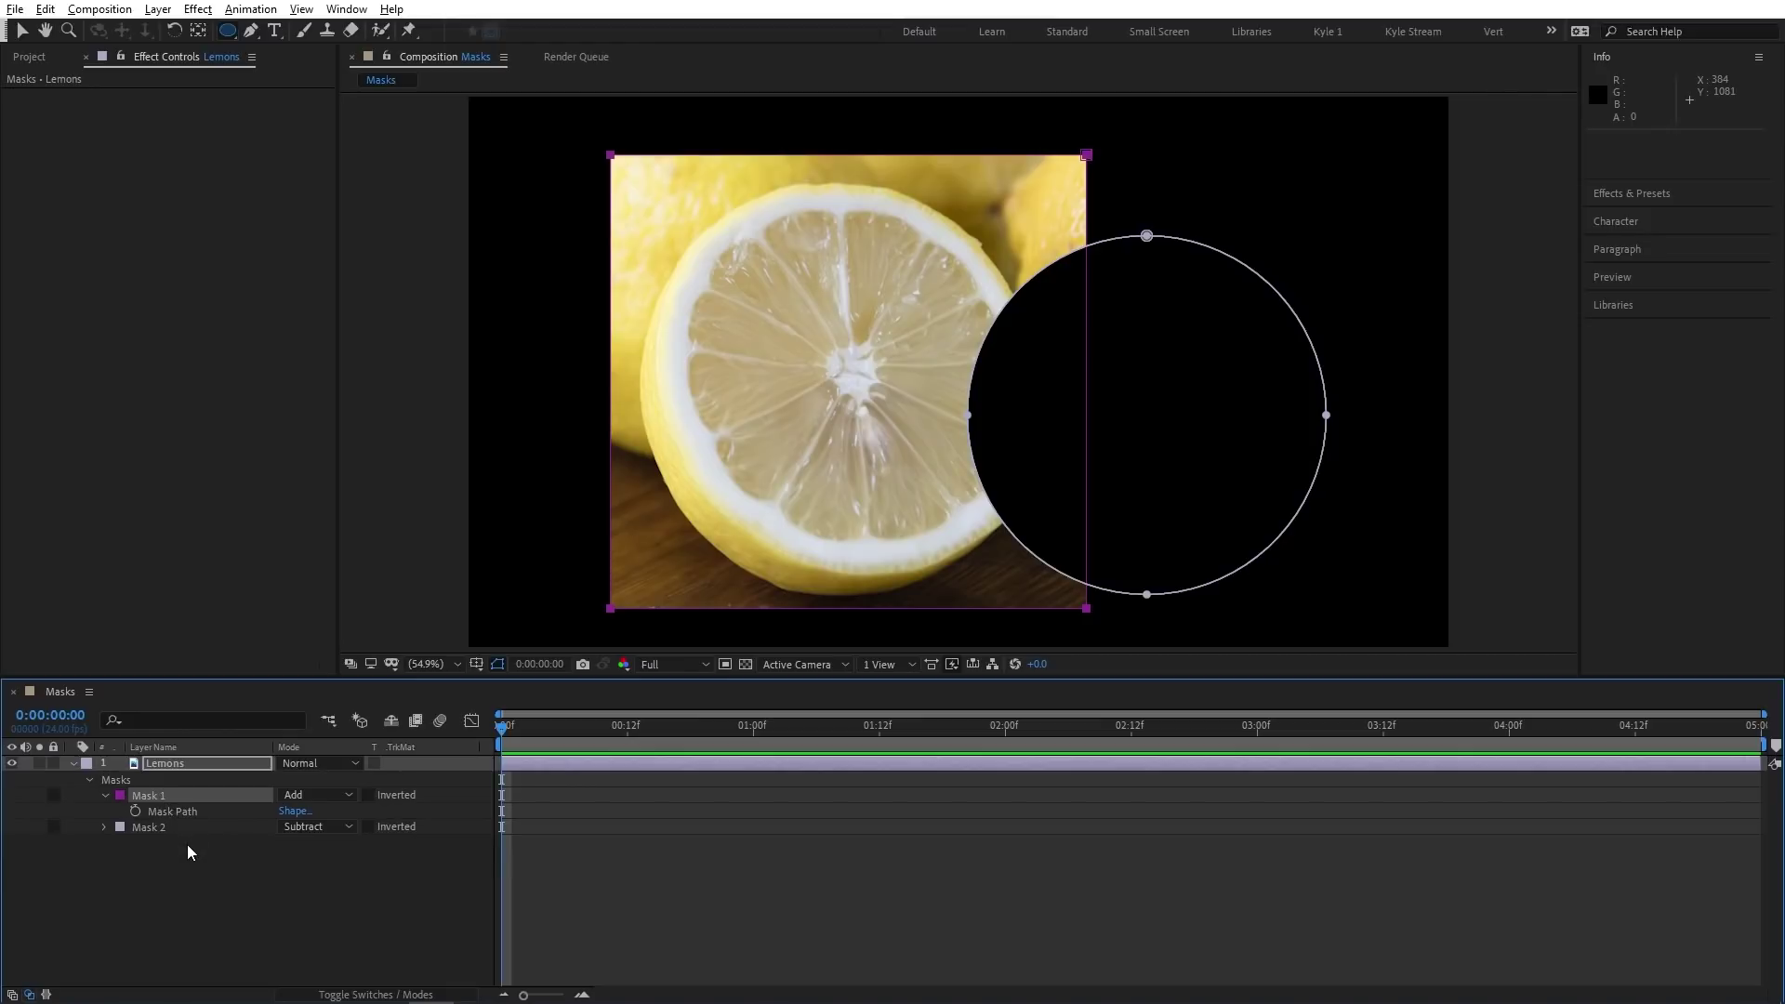
Step: Rename Mask 1 to 'Square'
key("Return")
type("S")
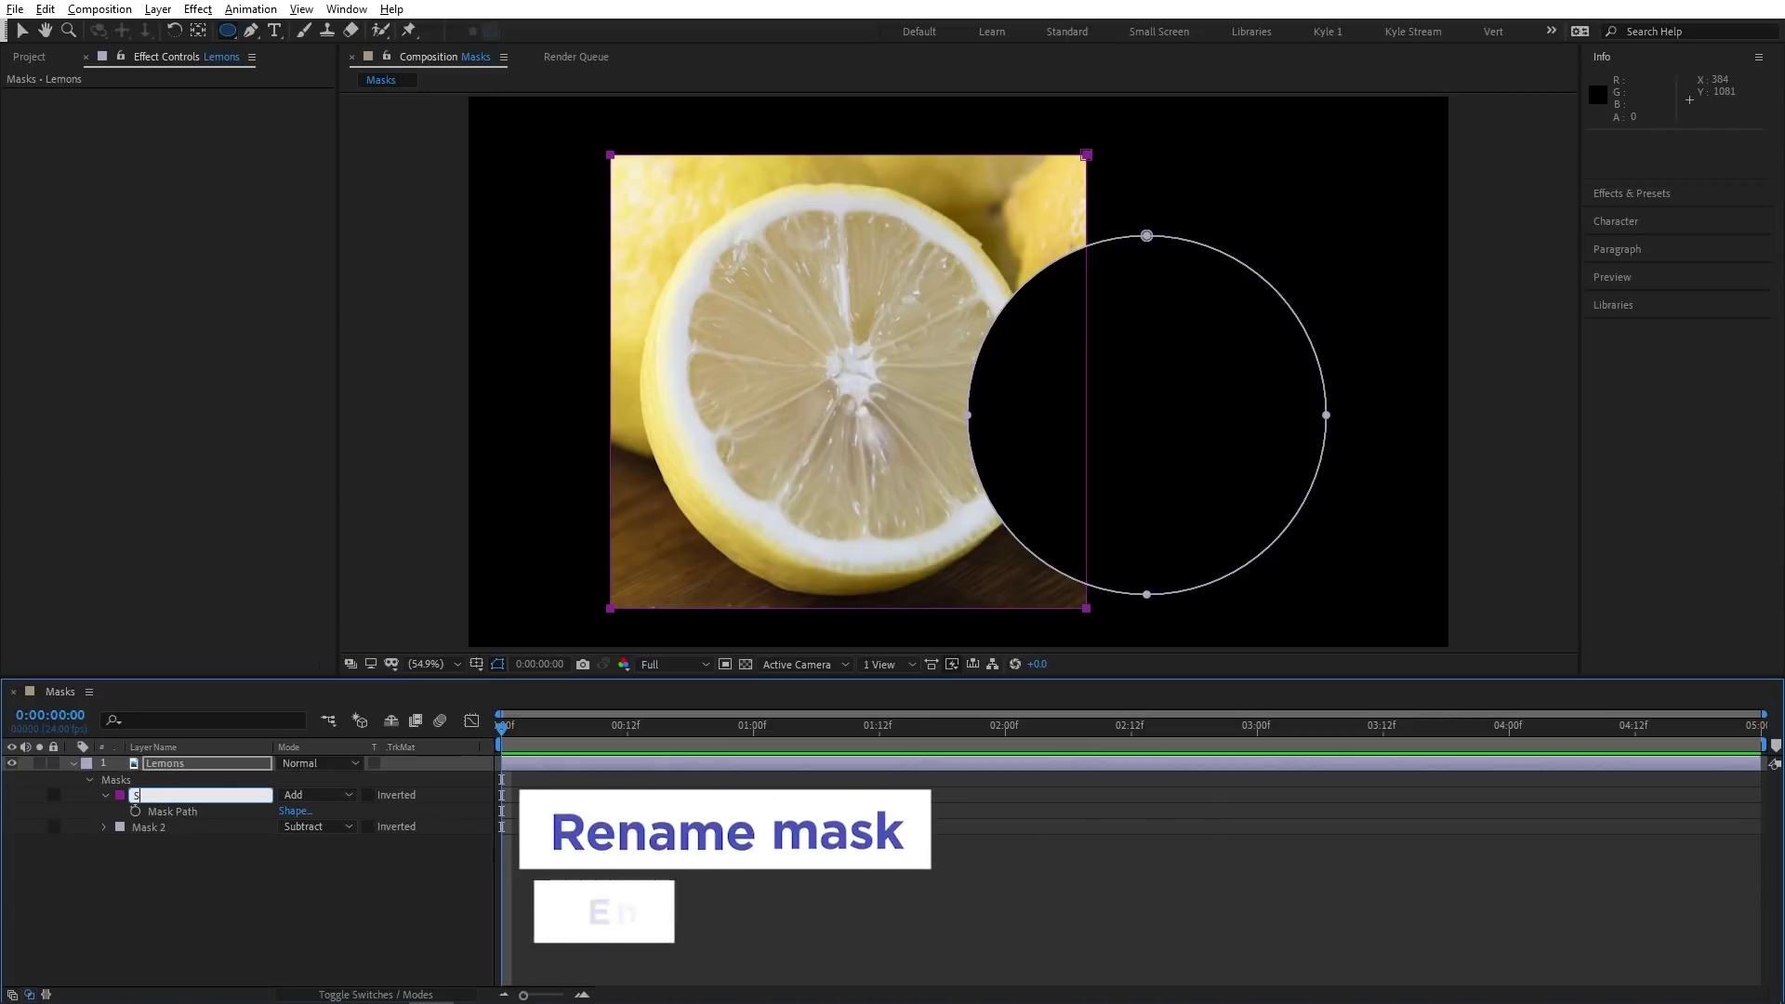
type("quare")
key("Return")
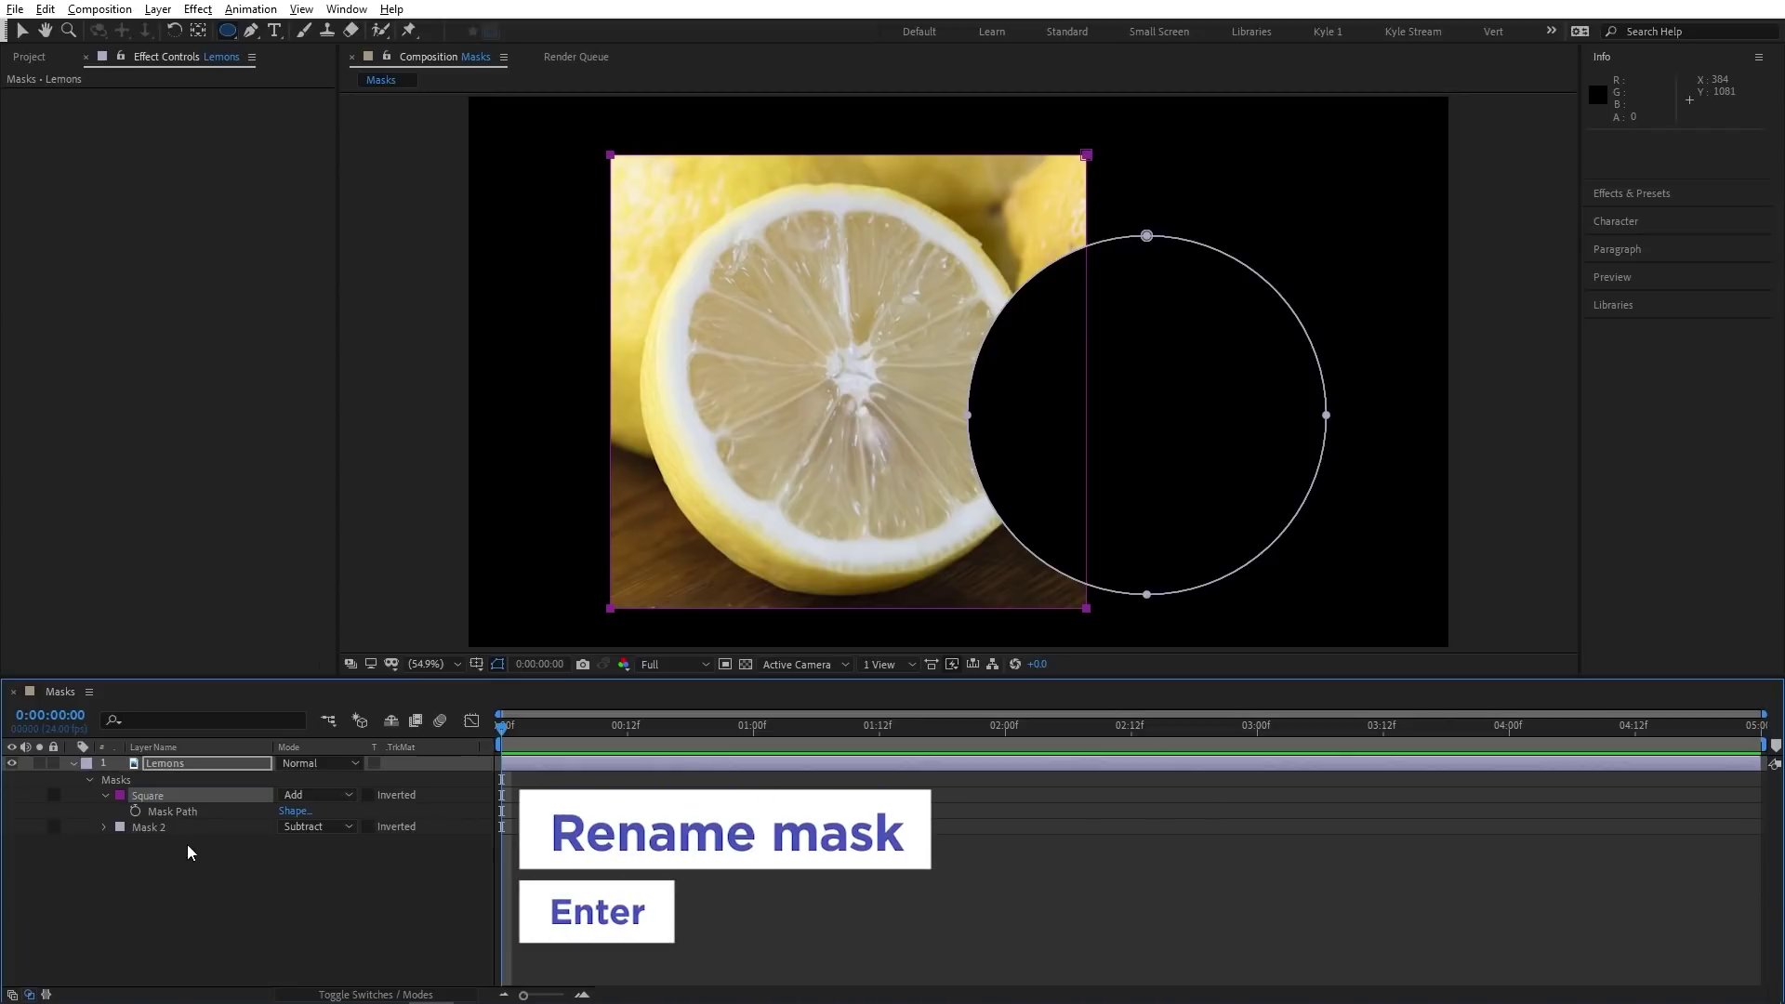
Step: Change the Square mask's colour to bright magenta (E300FF)
left_click(120, 796)
left_click_drag(237, 644, 358, 507)
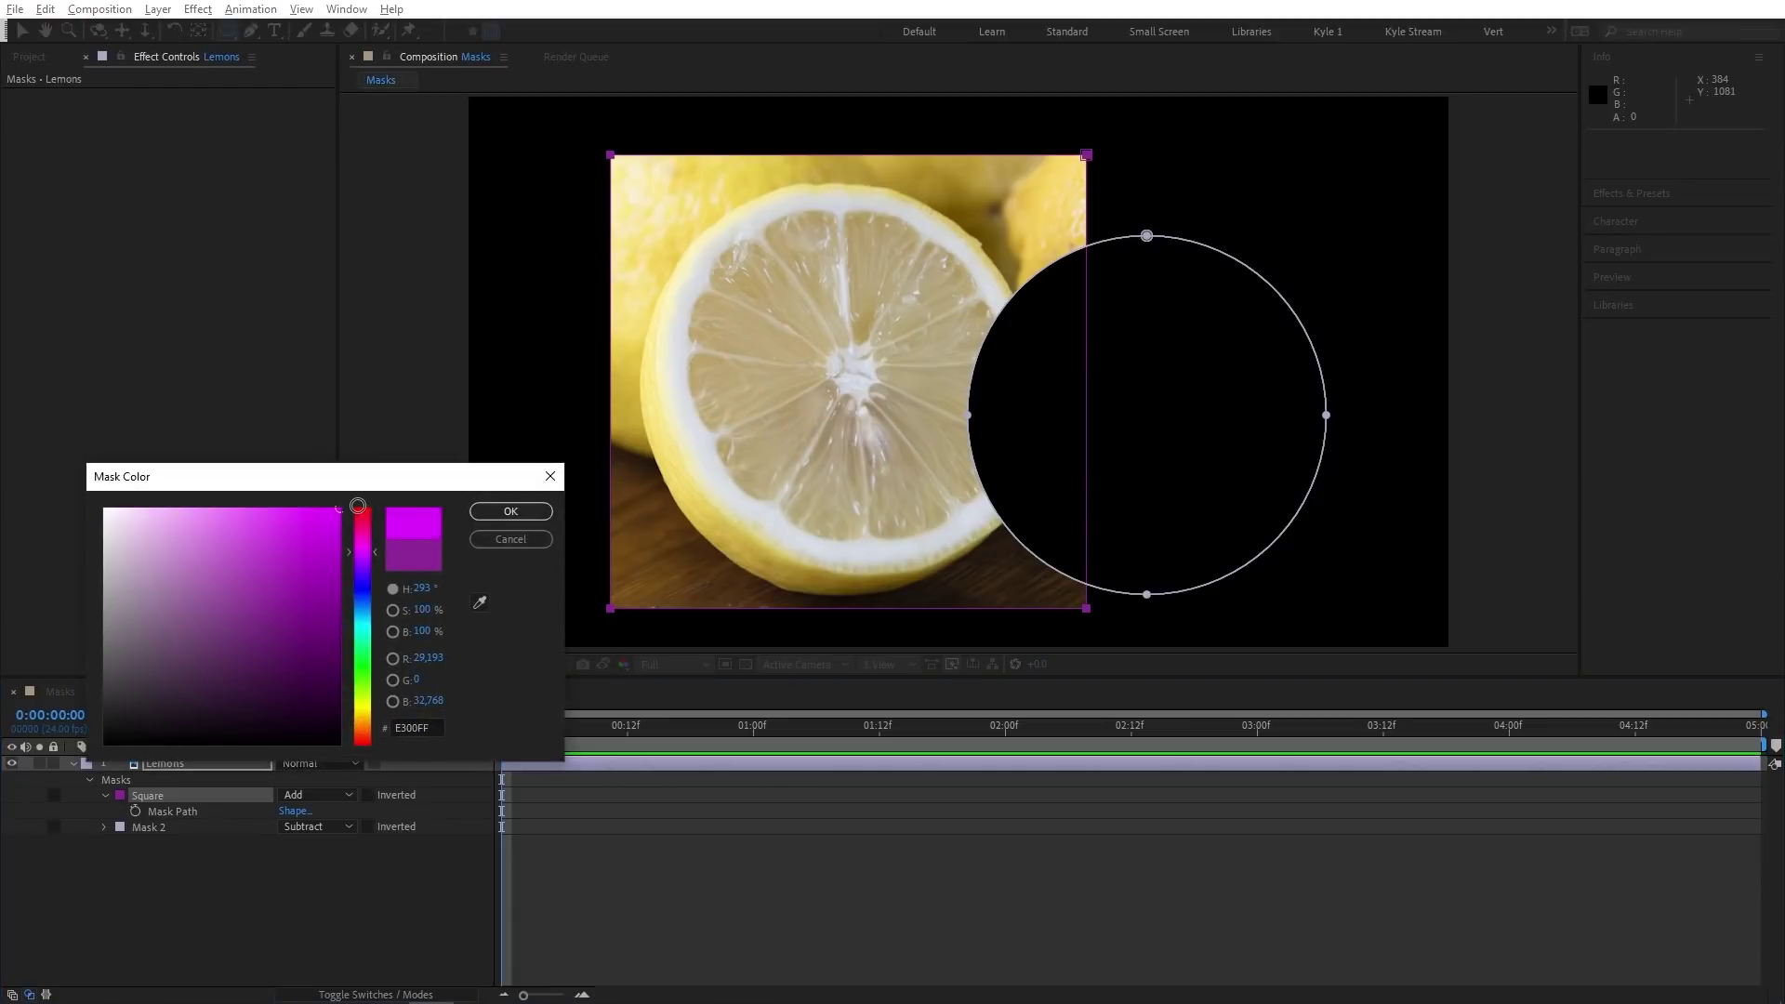
left_click(510, 511)
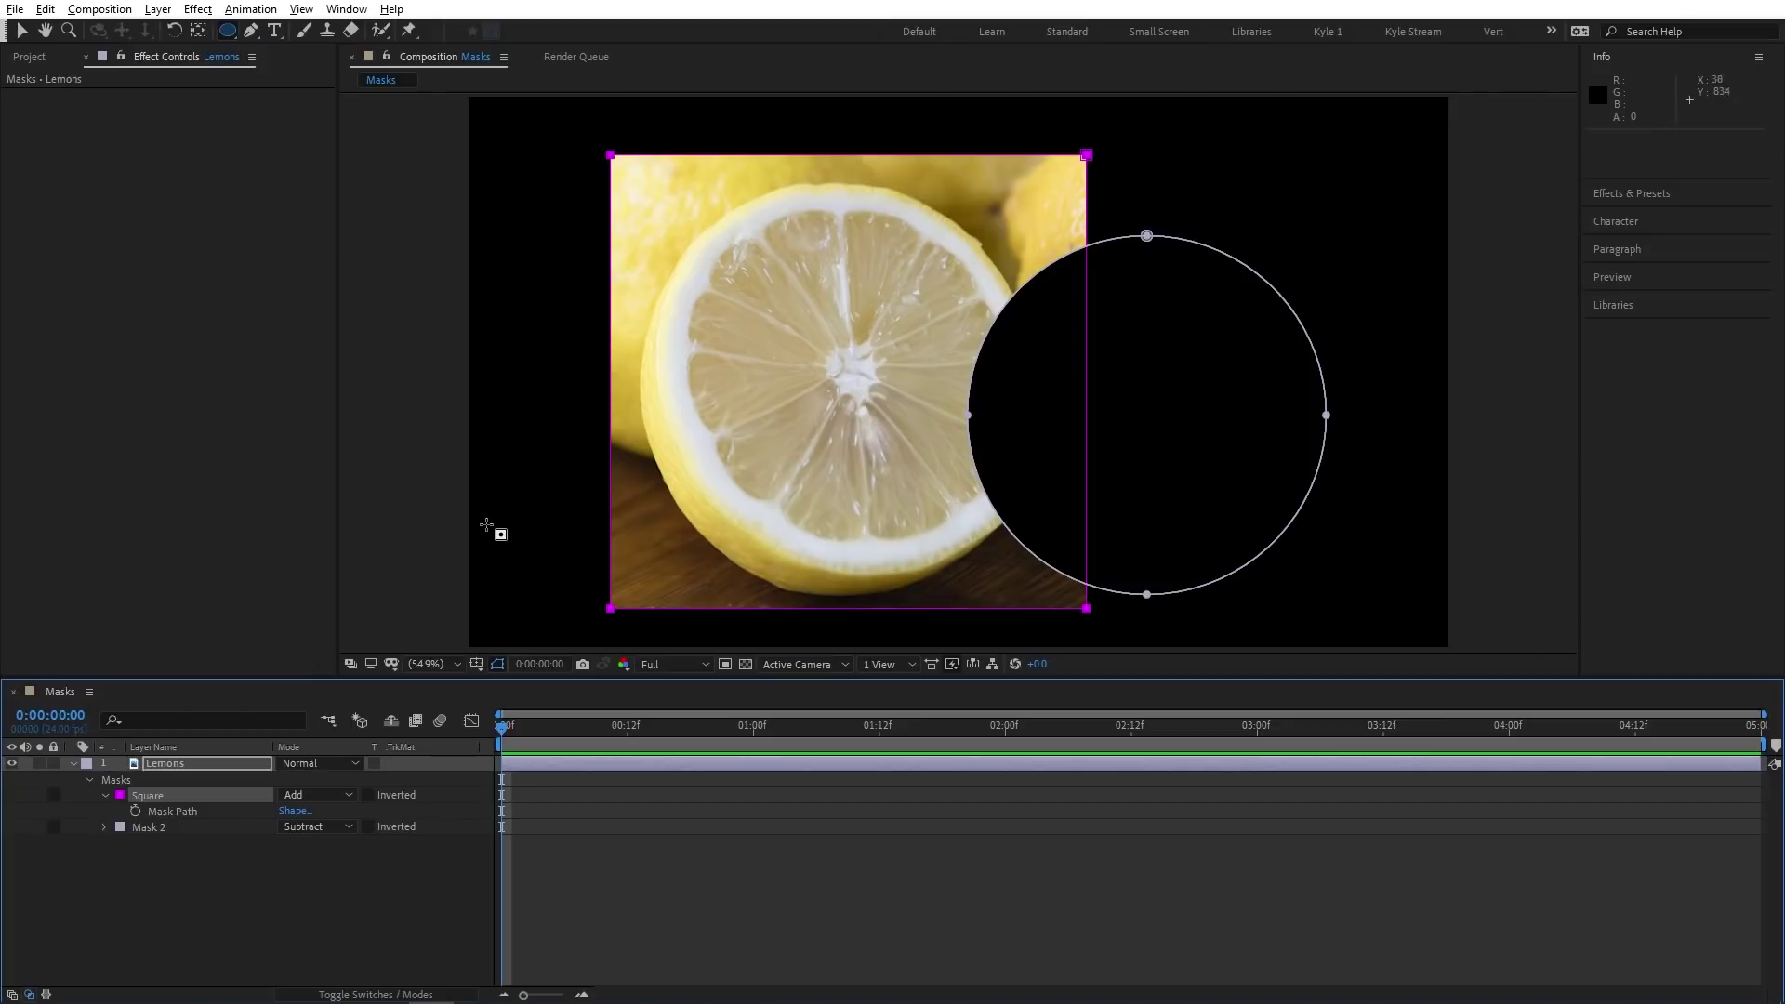
Step: Delete the circle Mask 2 and expand the Square mask's properties
left_click(165, 823)
key("Delete")
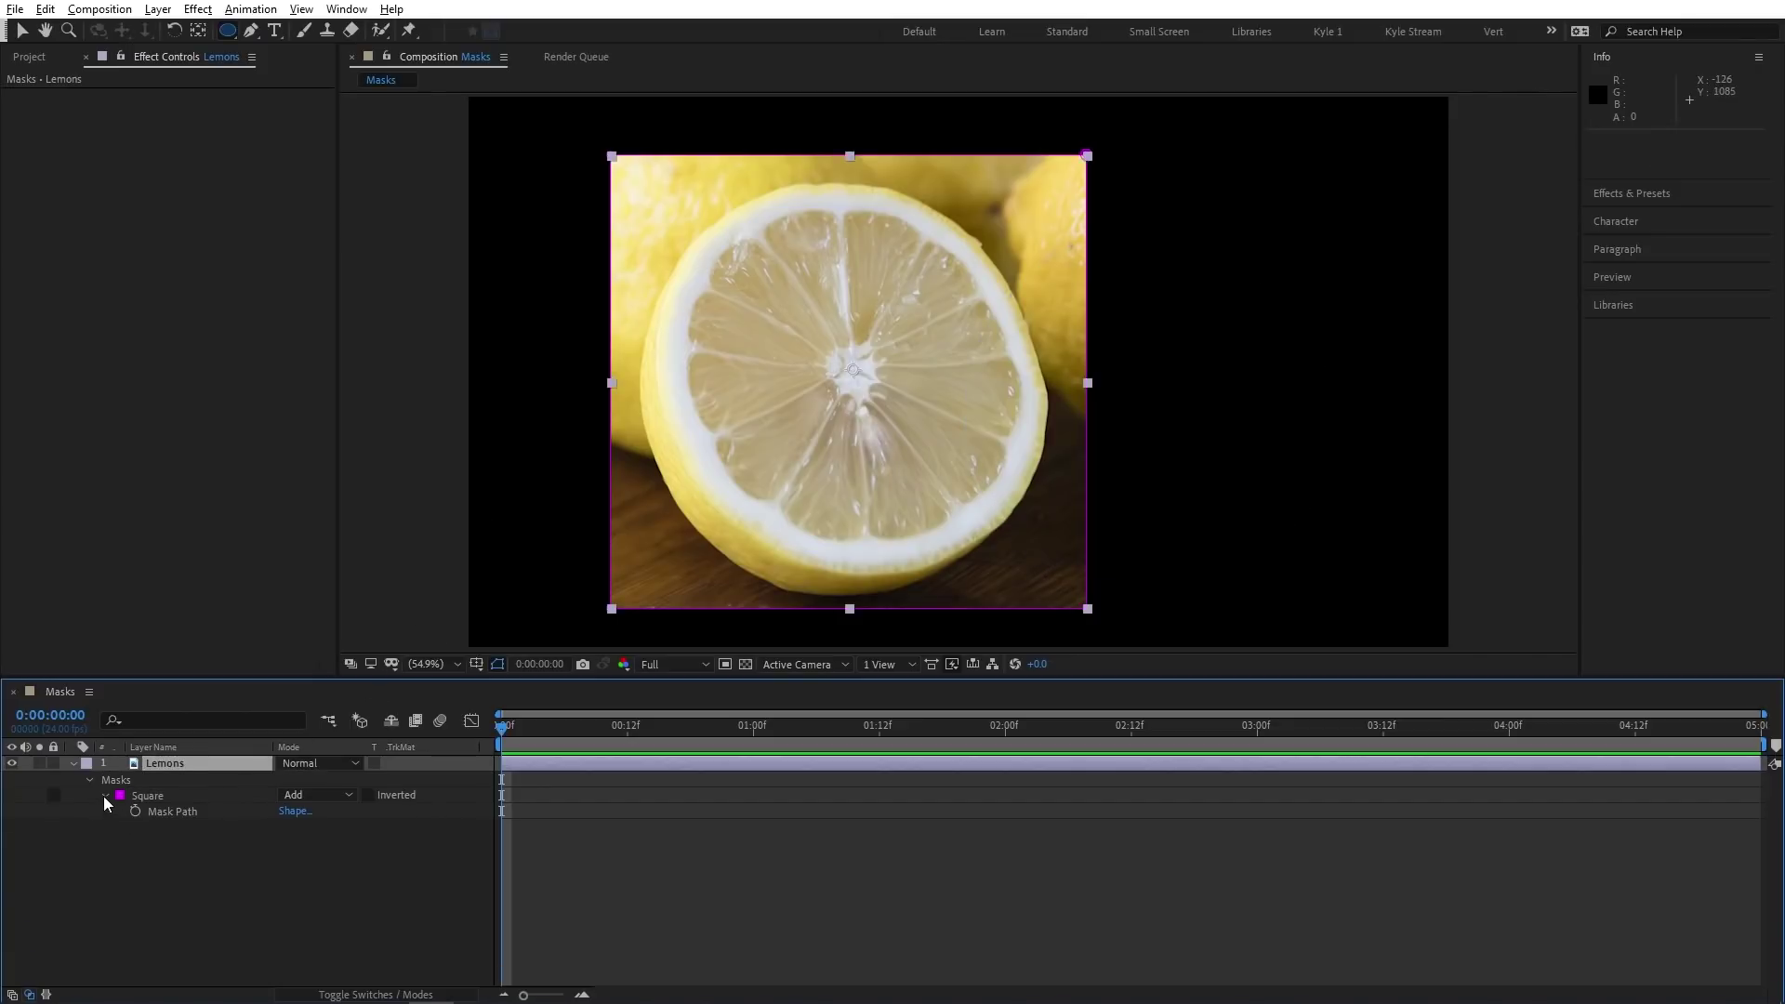
left_click(104, 795)
left_click(104, 795)
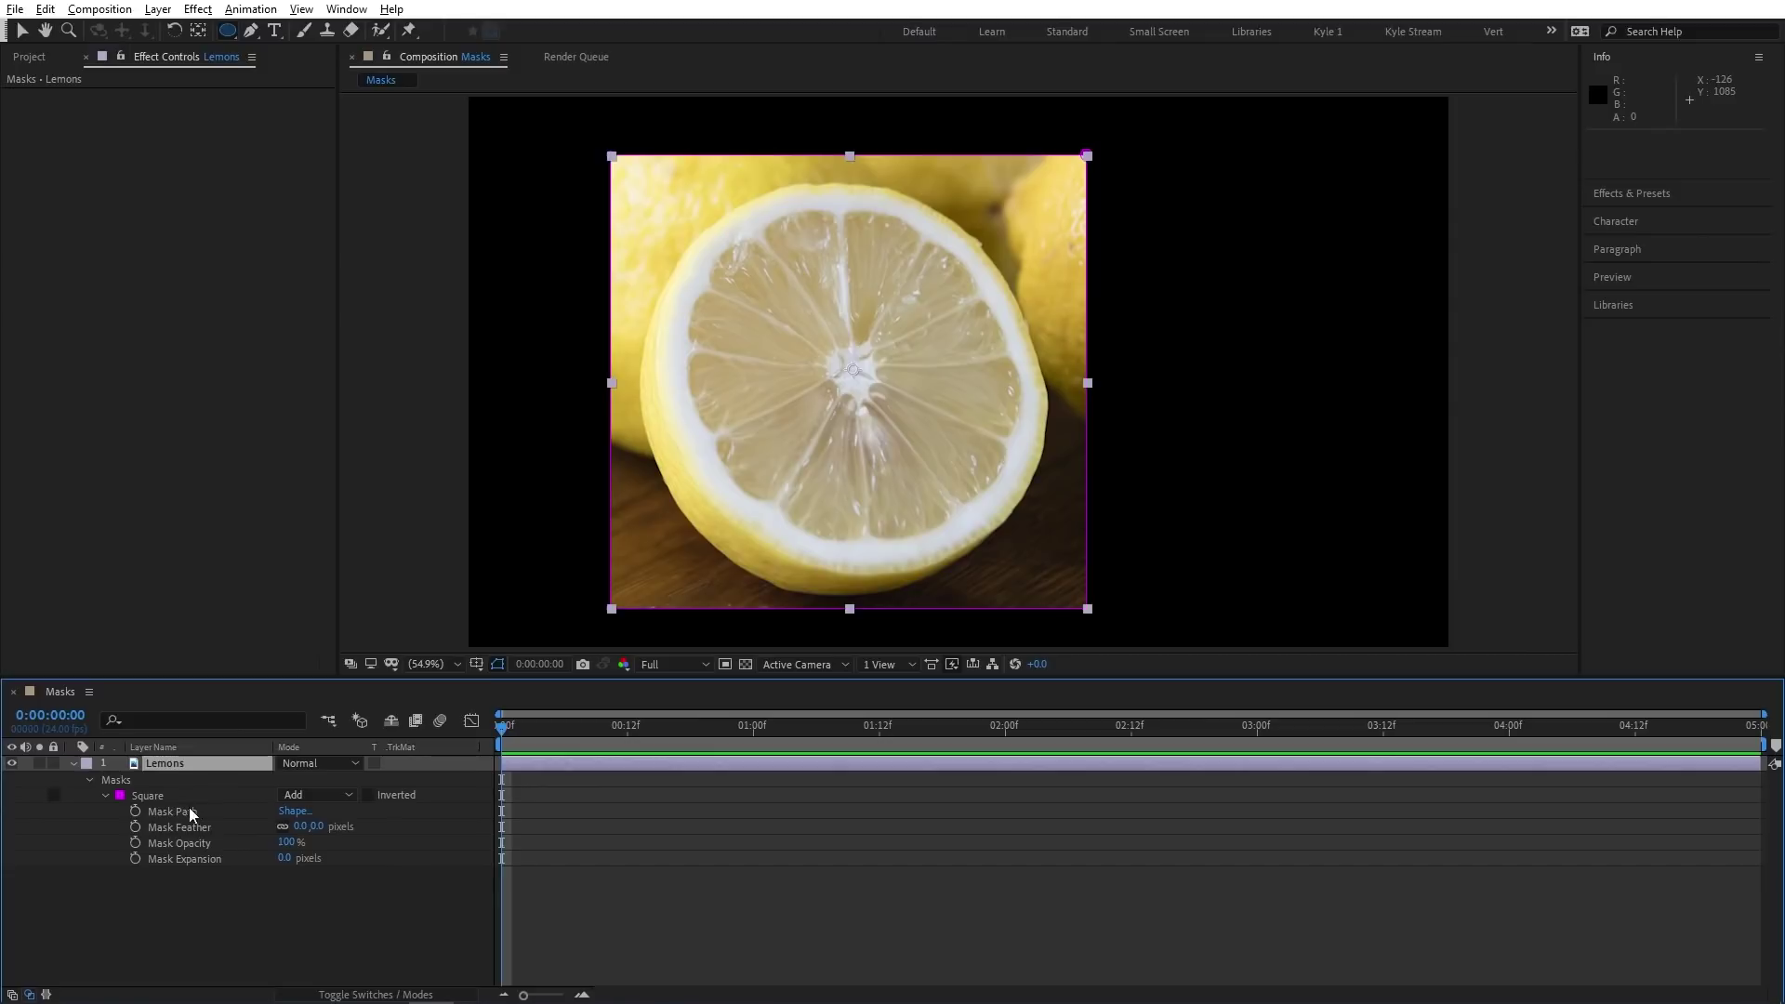
left_click(73, 763)
left_click(73, 763)
Step: Scrub the layer Scale and undo it, then drag the Square mask right over the lemons
left_click(90, 875)
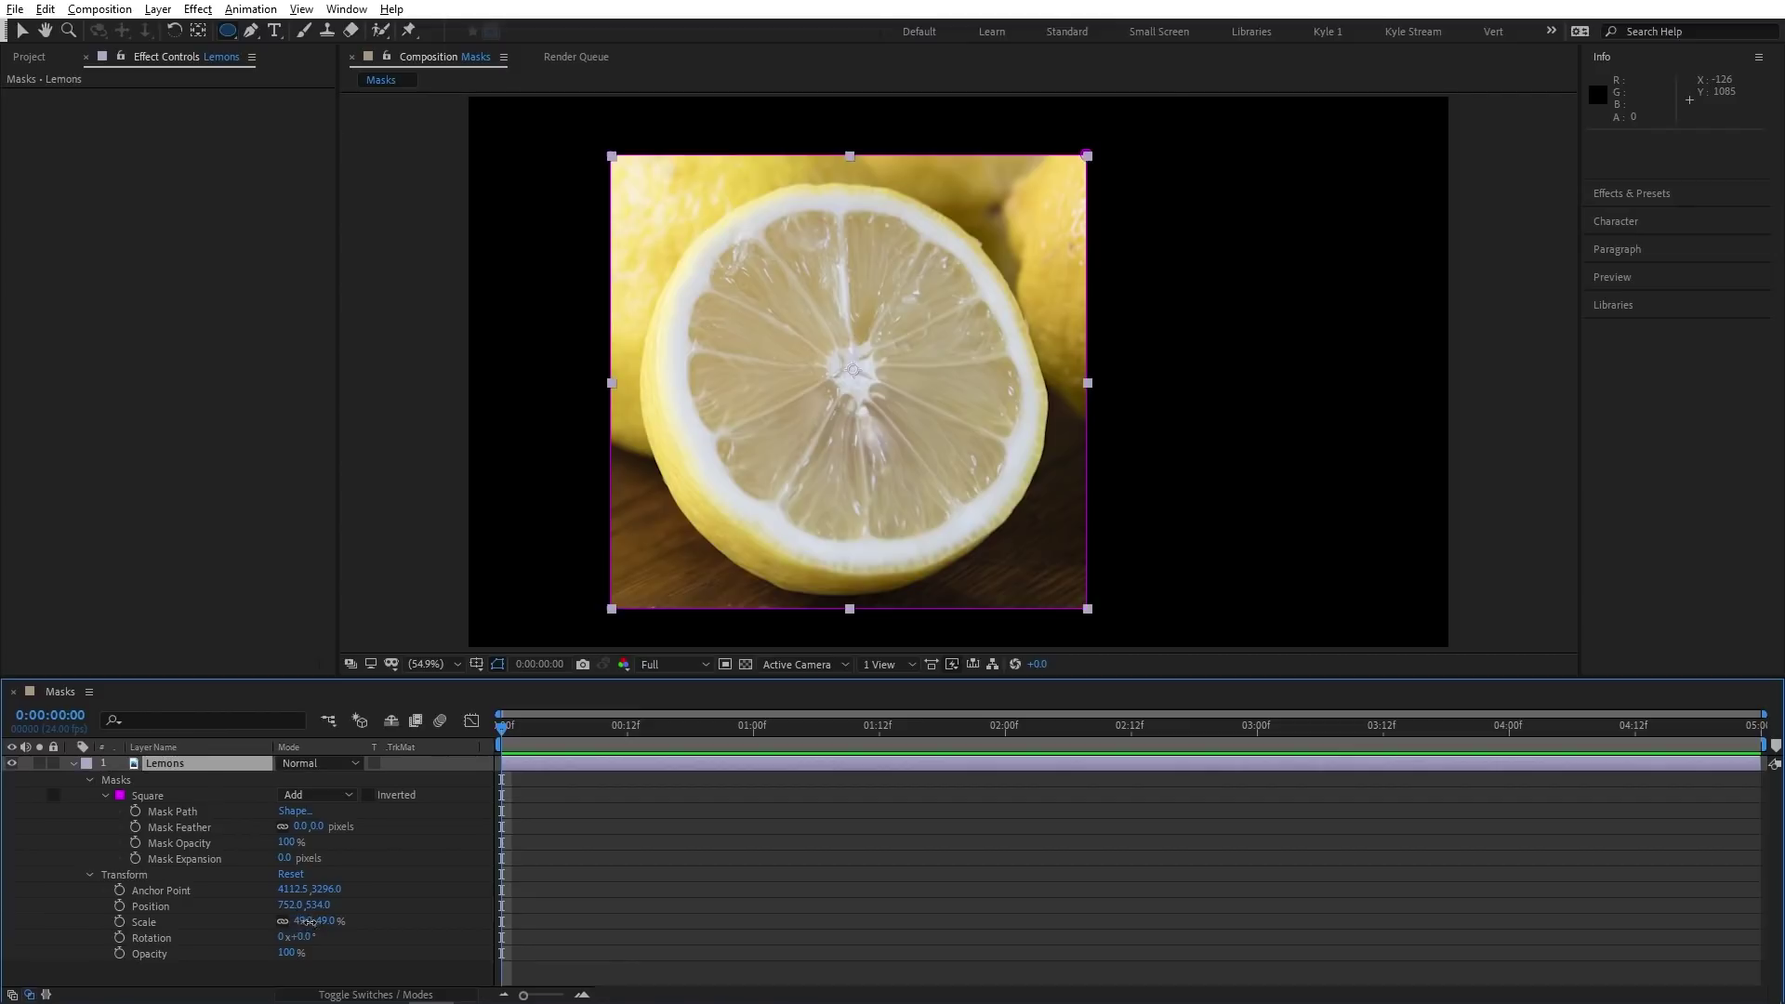
mouse_move(302, 920)
left_mouse_down()
mouse_move(326, 923)
mouse_move(272, 921)
mouse_move(288, 924)
left_mouse_up()
key("ctrl+z")
left_click(104, 873)
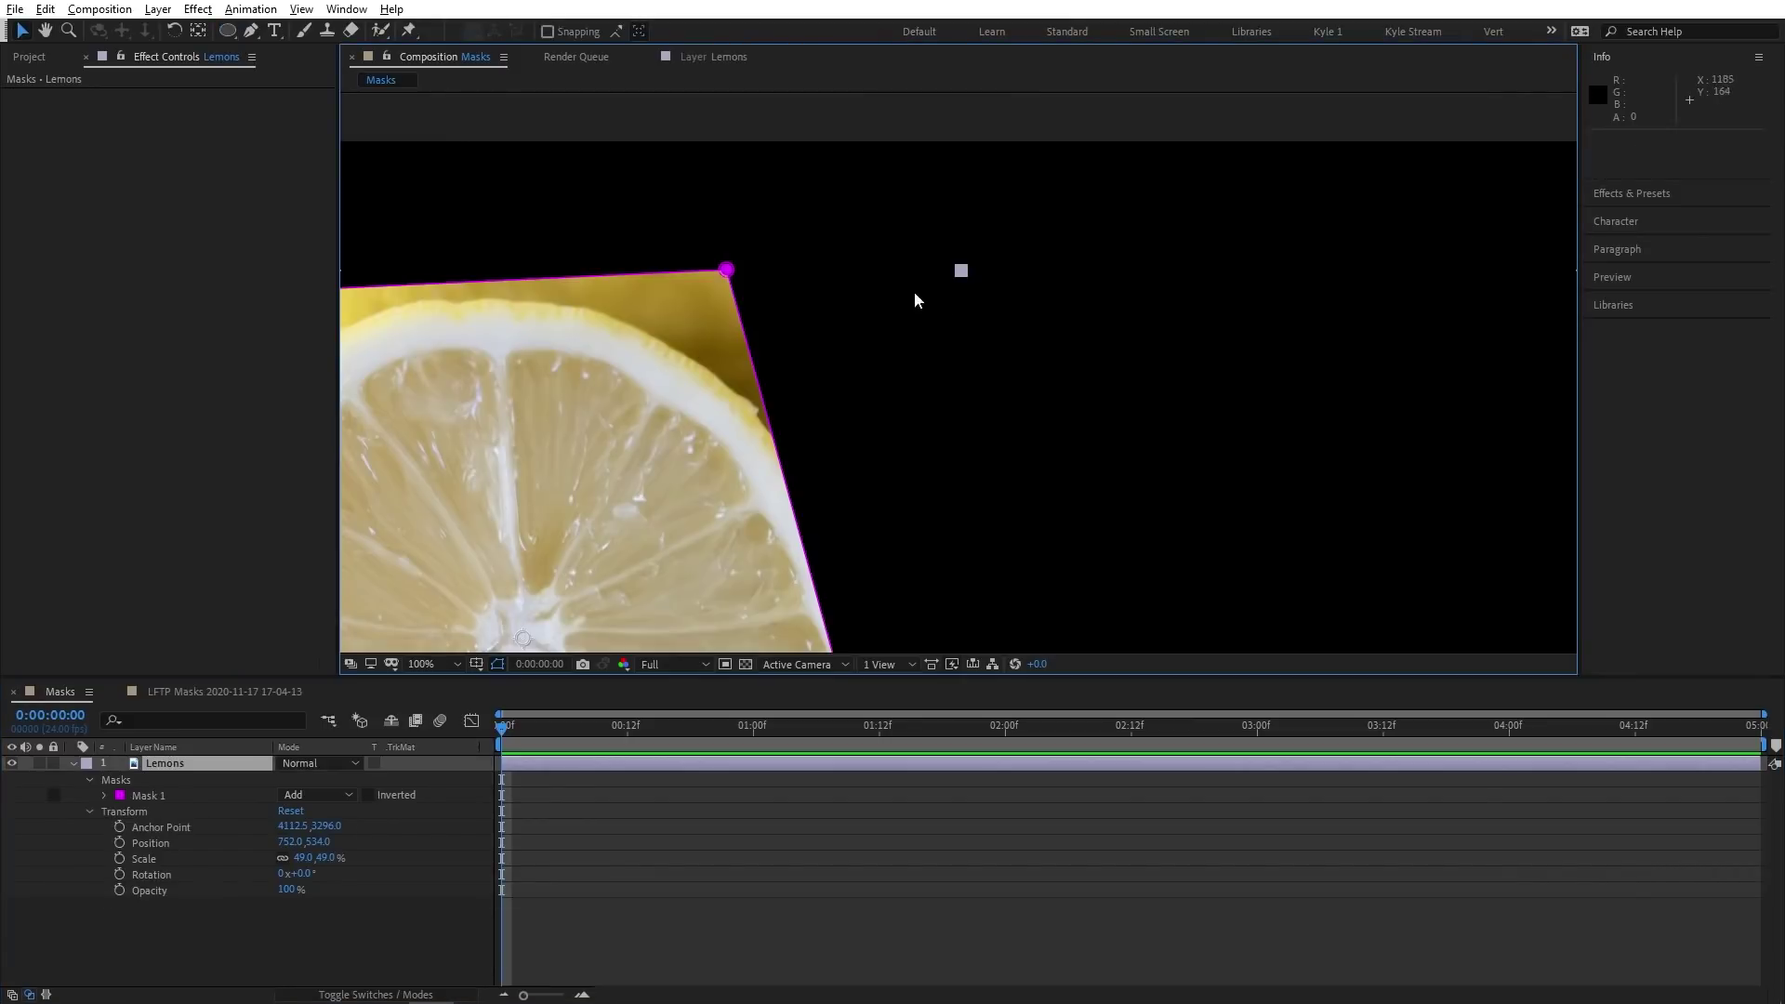
left_click(727, 270)
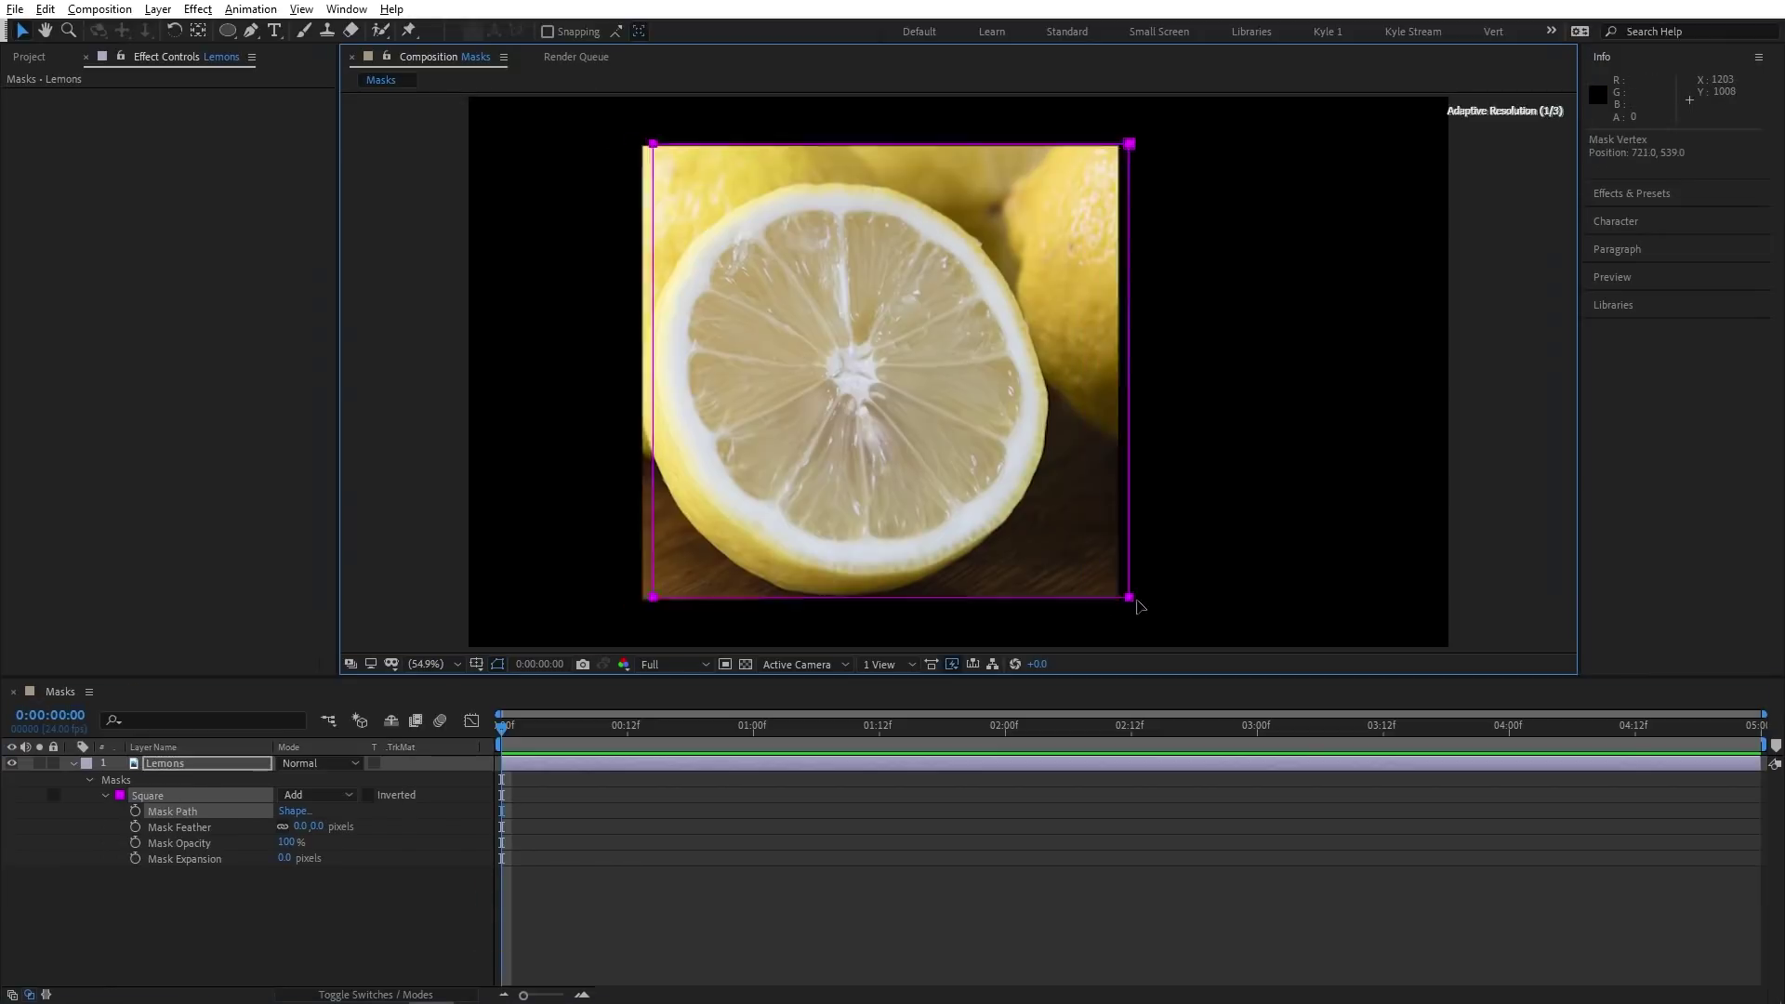
left_click_drag(1133, 599, 1329, 609)
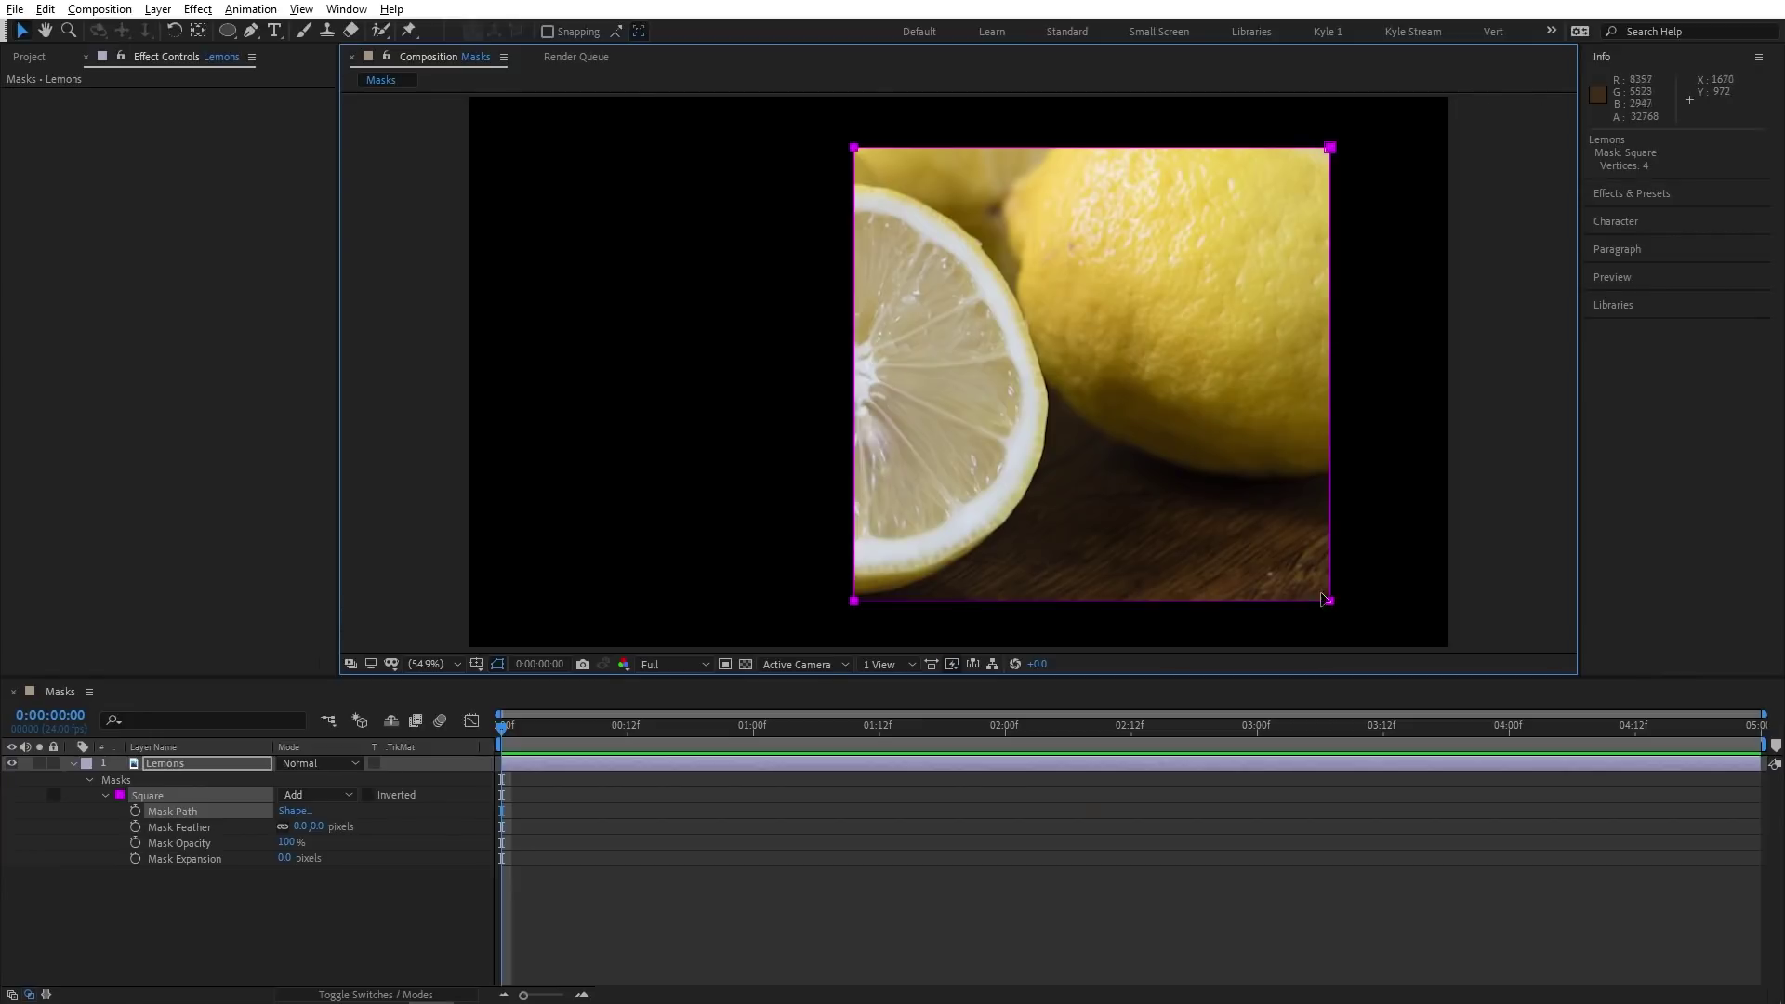
Step: Free-transform the Square mask smaller, tilted about 16°, and move it over the lemon slice
double_click(1320, 600)
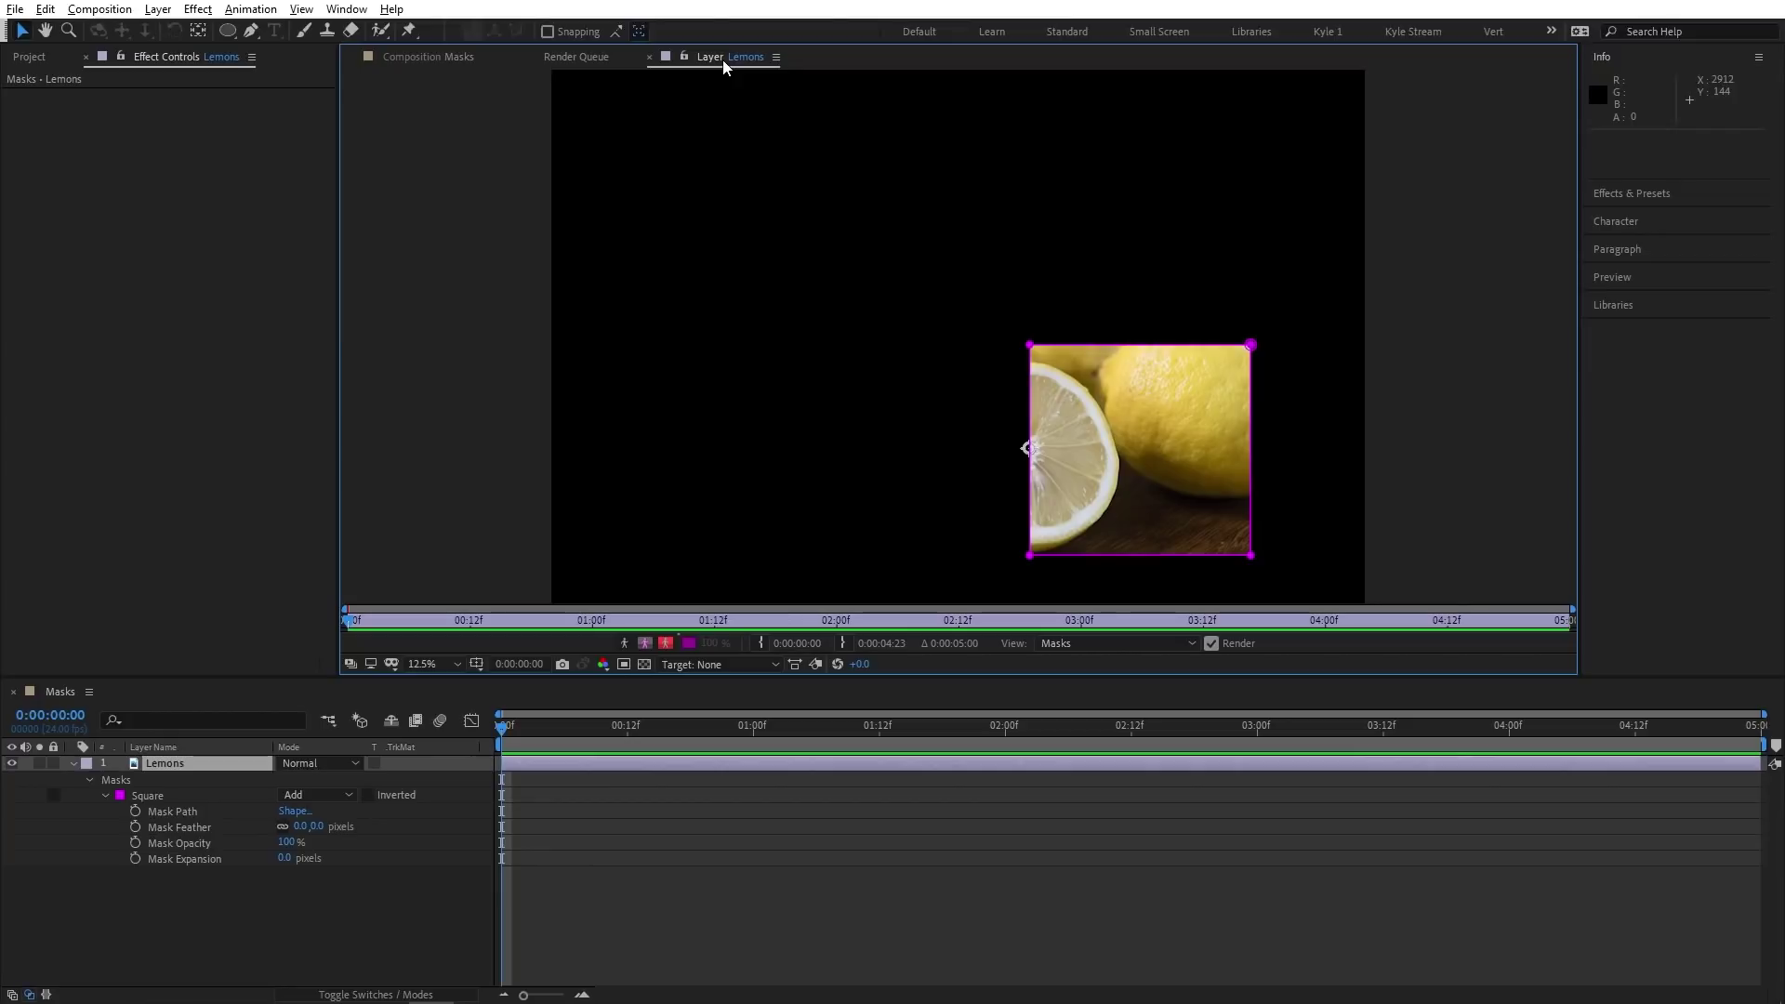
left_click(455, 58)
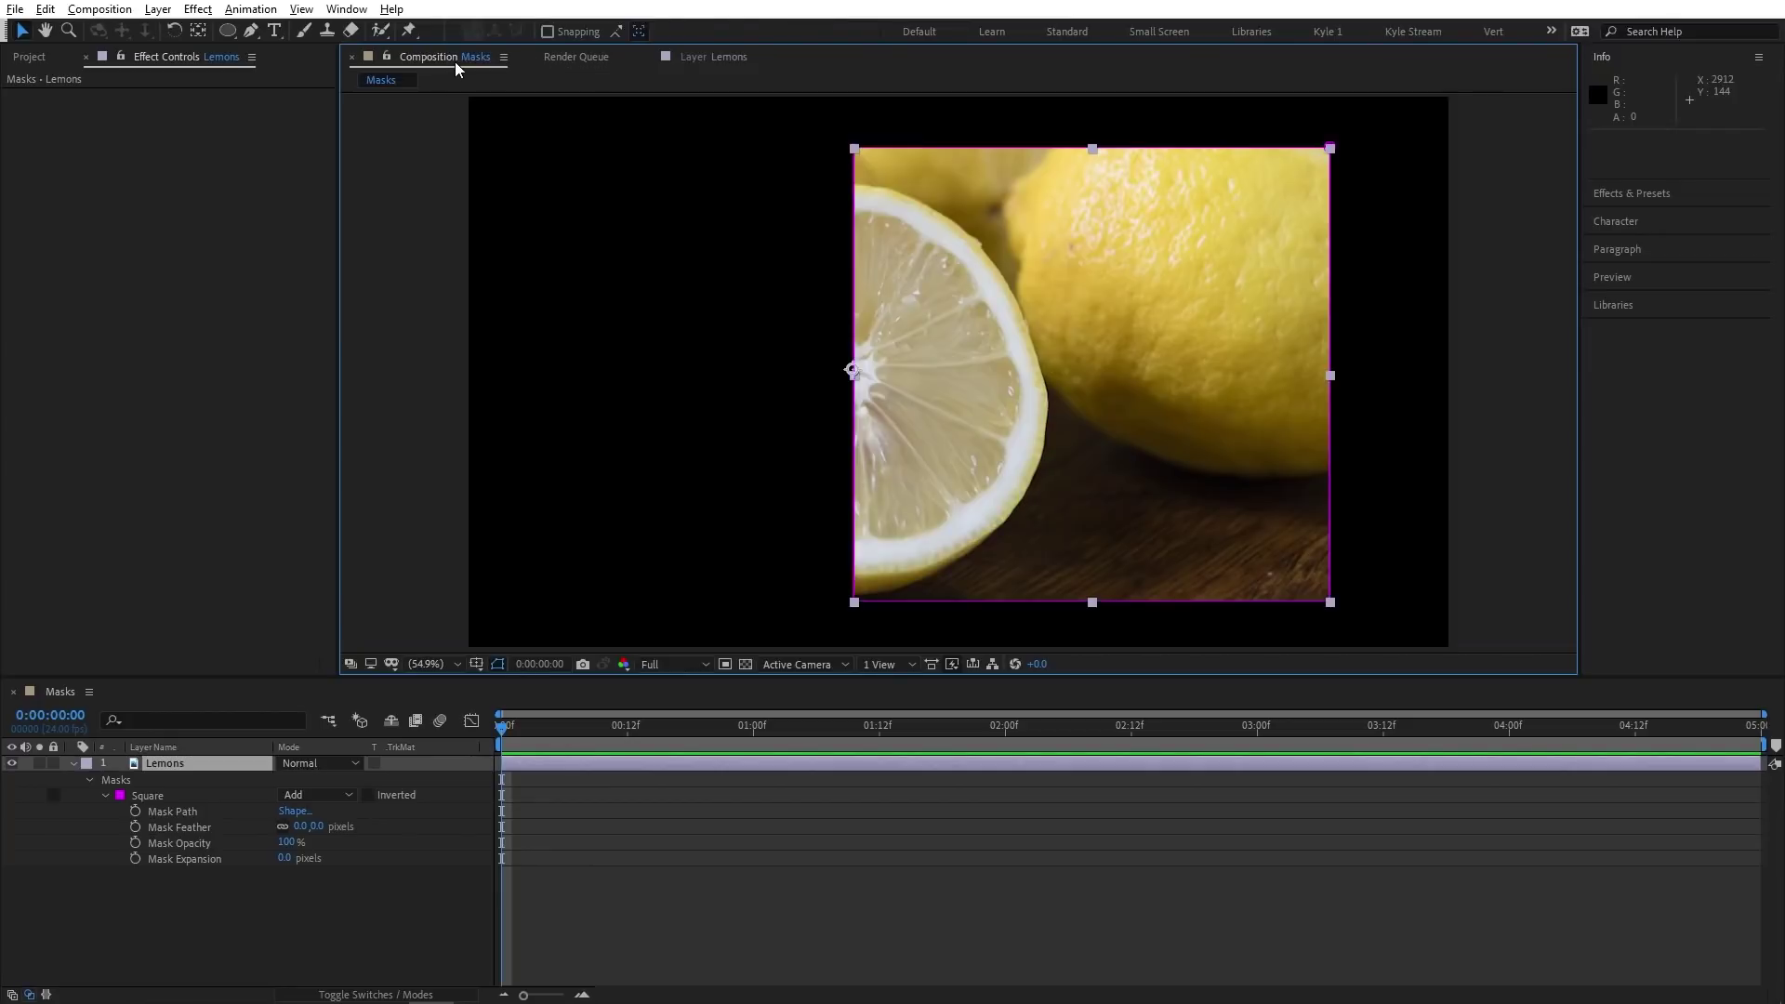
left_click(1329, 408)
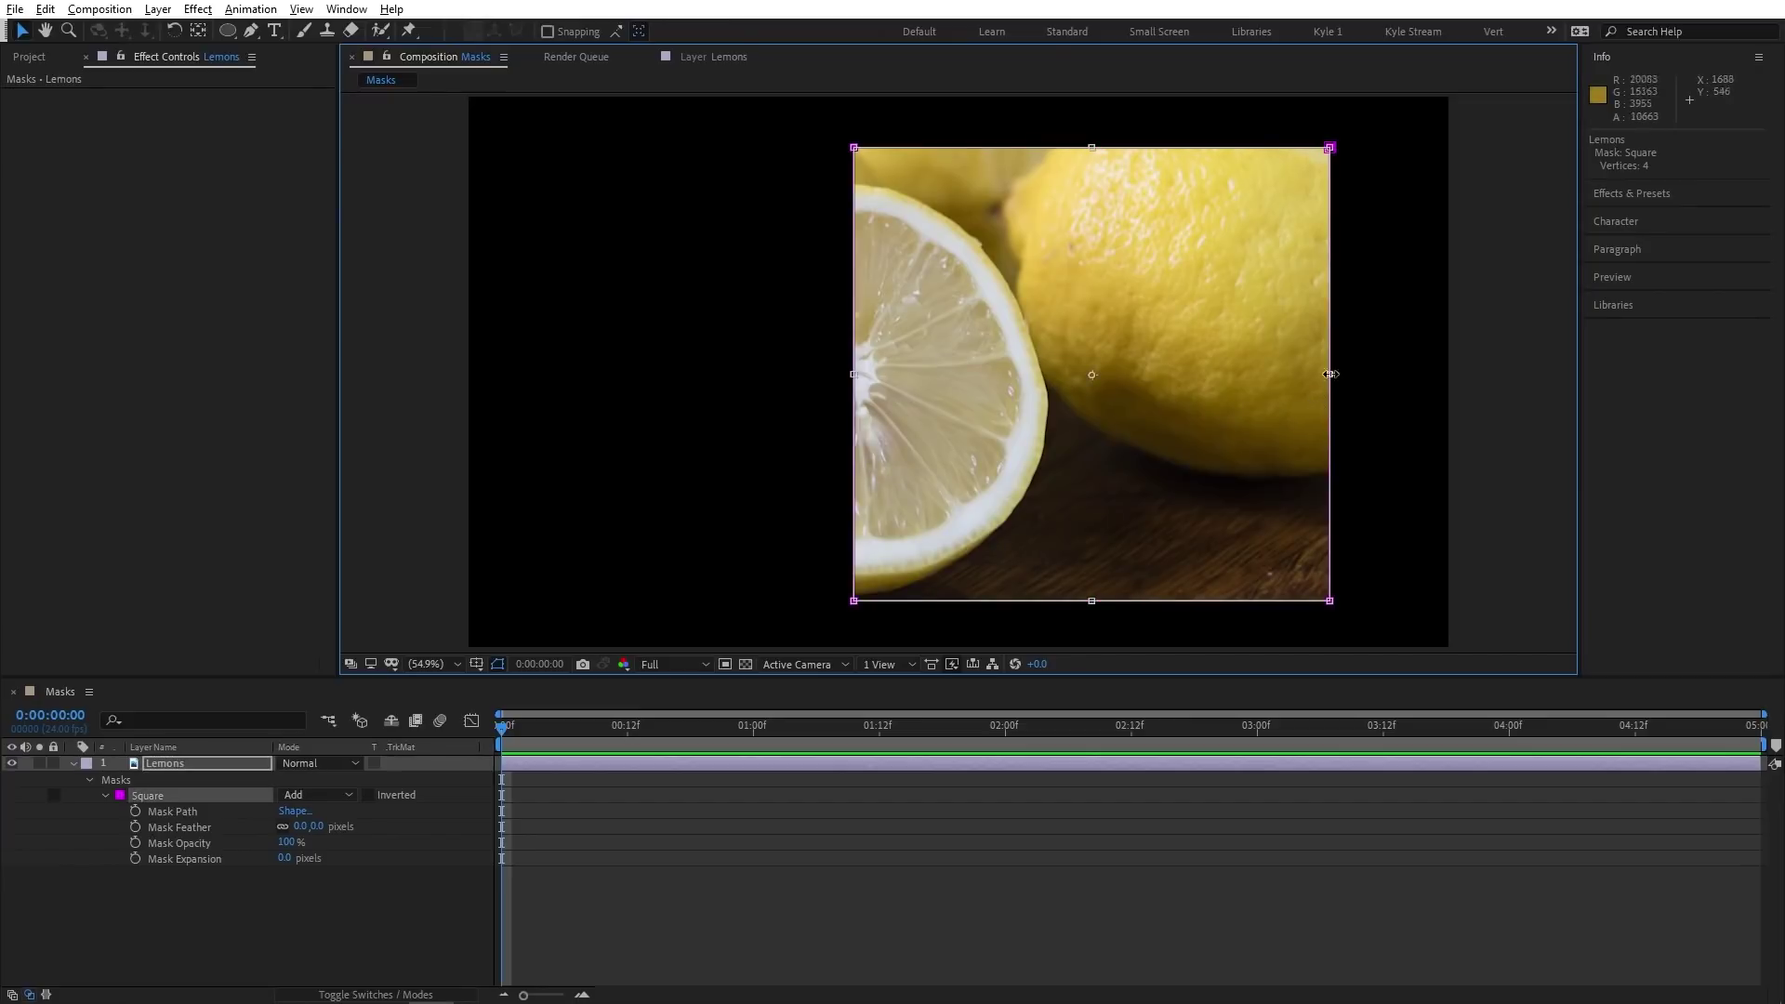
left_click_drag(1332, 151, 1189, 200)
left_click_drag(1156, 352, 966, 310)
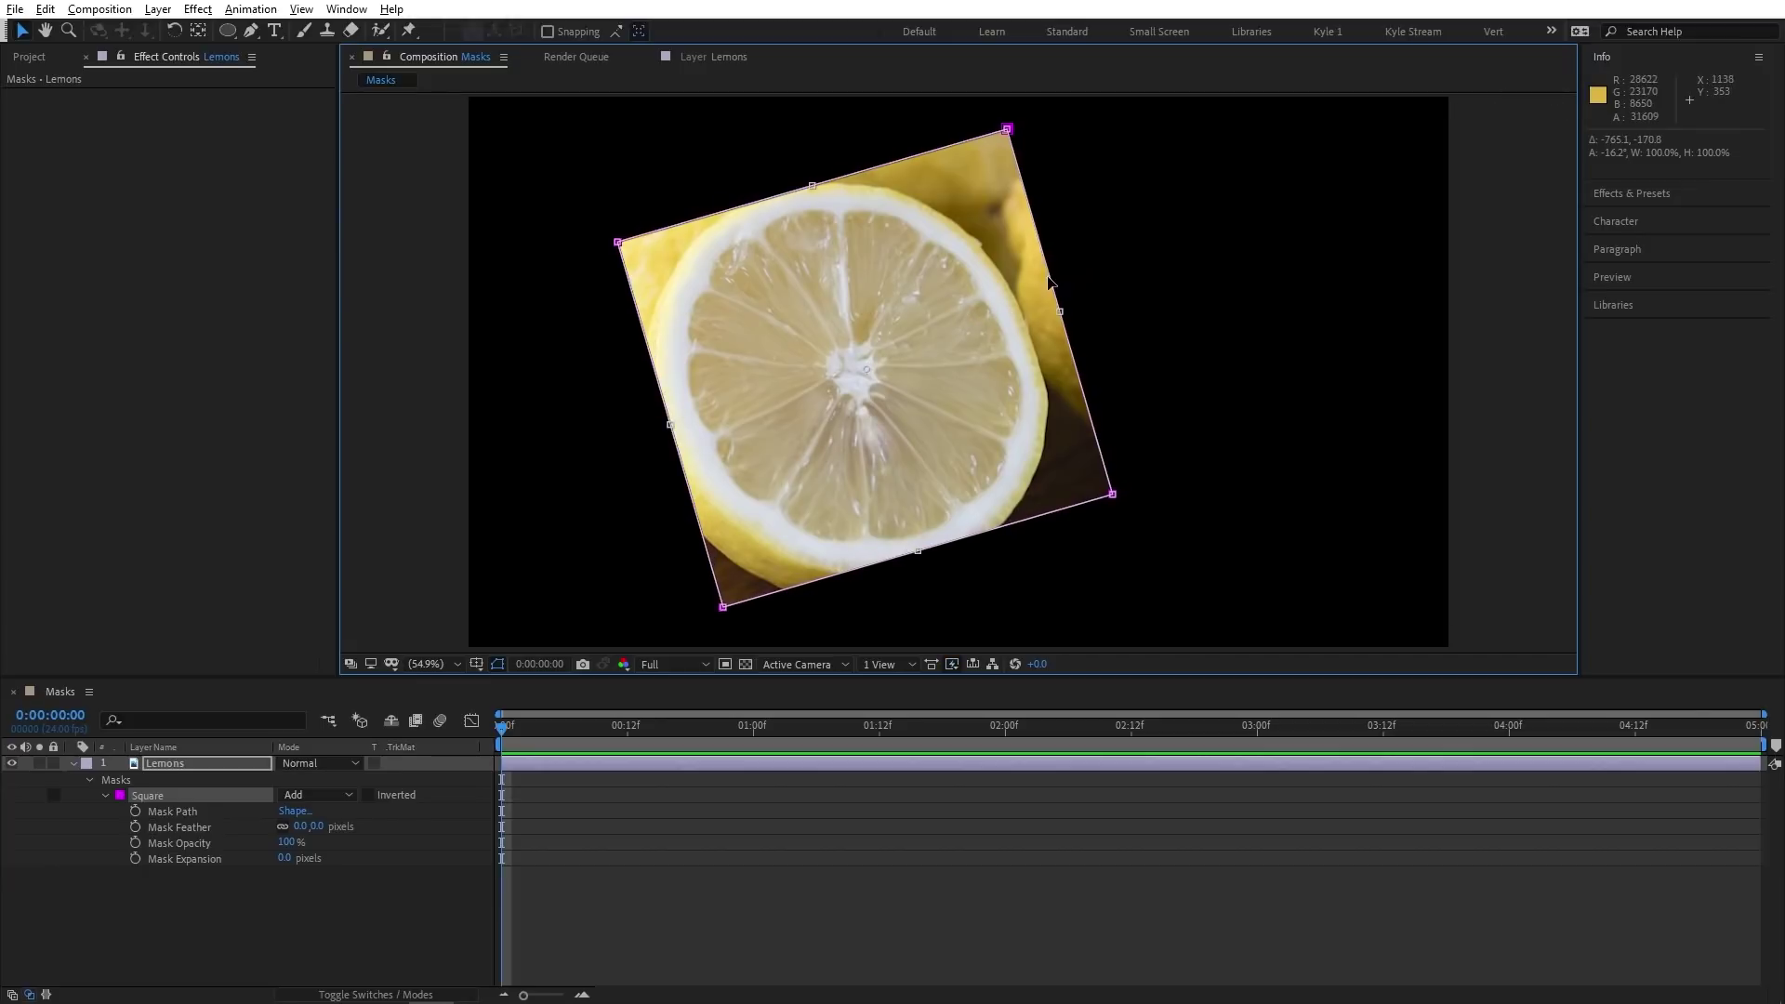
Step: Apply the transform and drag individual Square mask corners into an irregular skewed quadrilateral
key("Return")
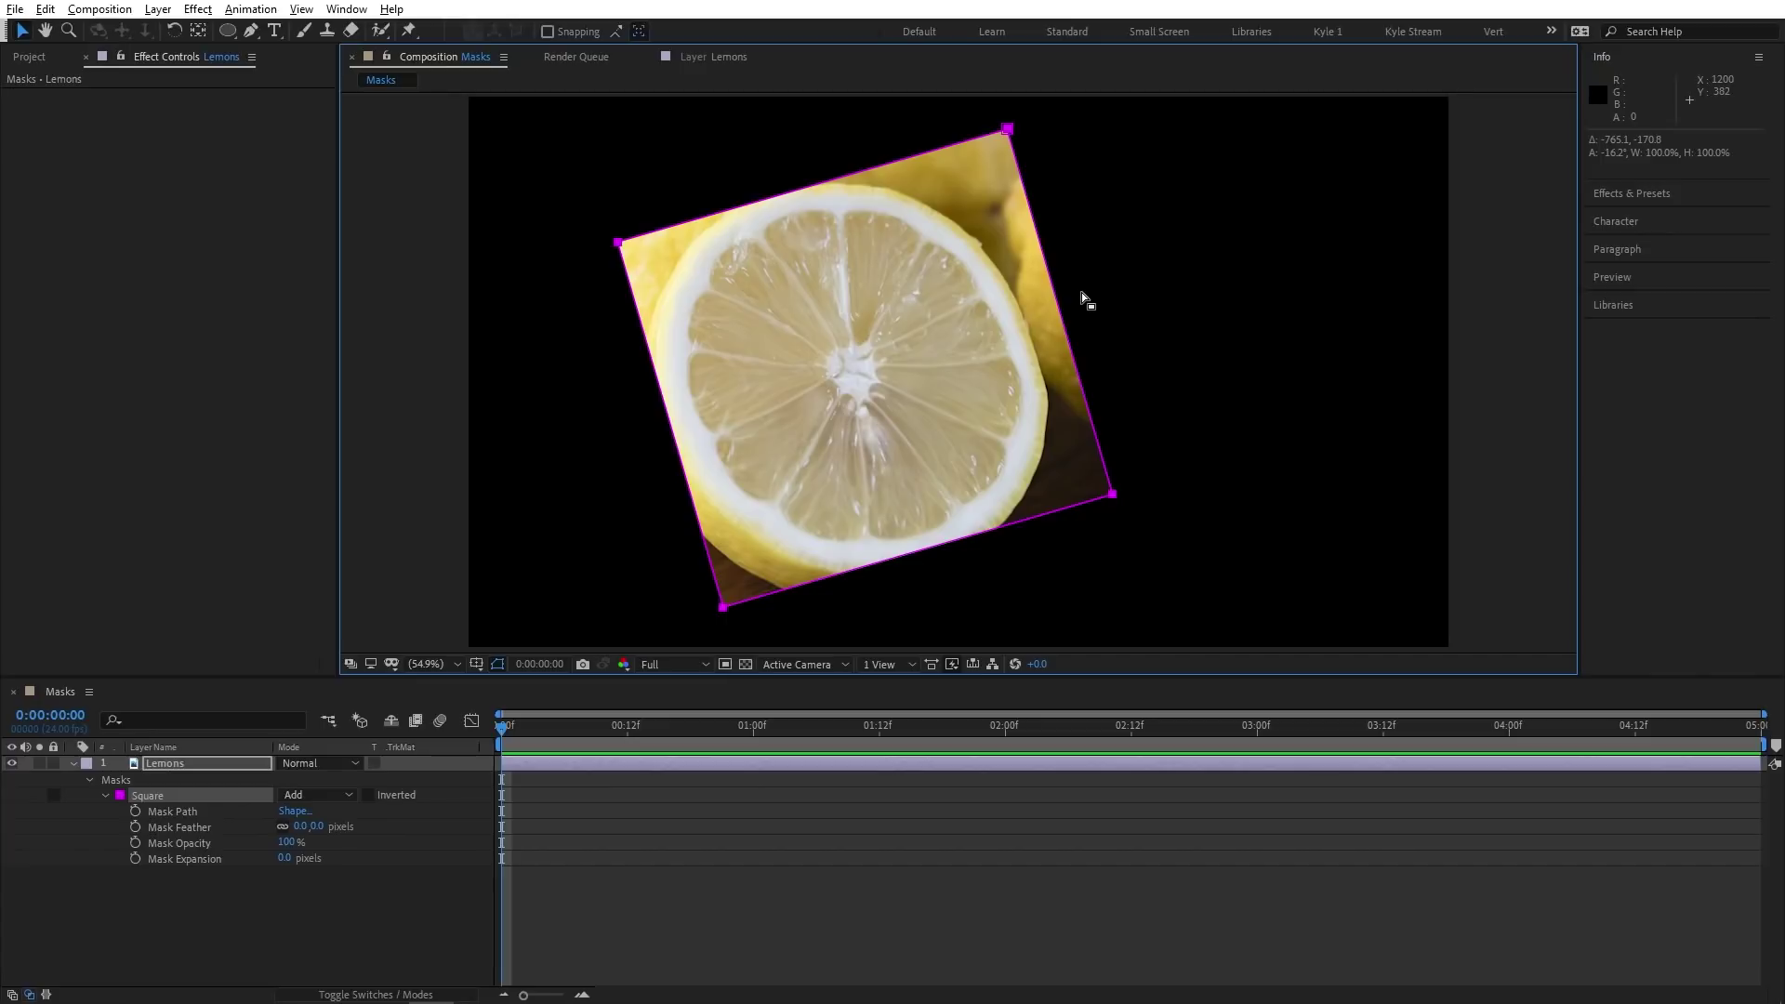
left_click(1089, 483)
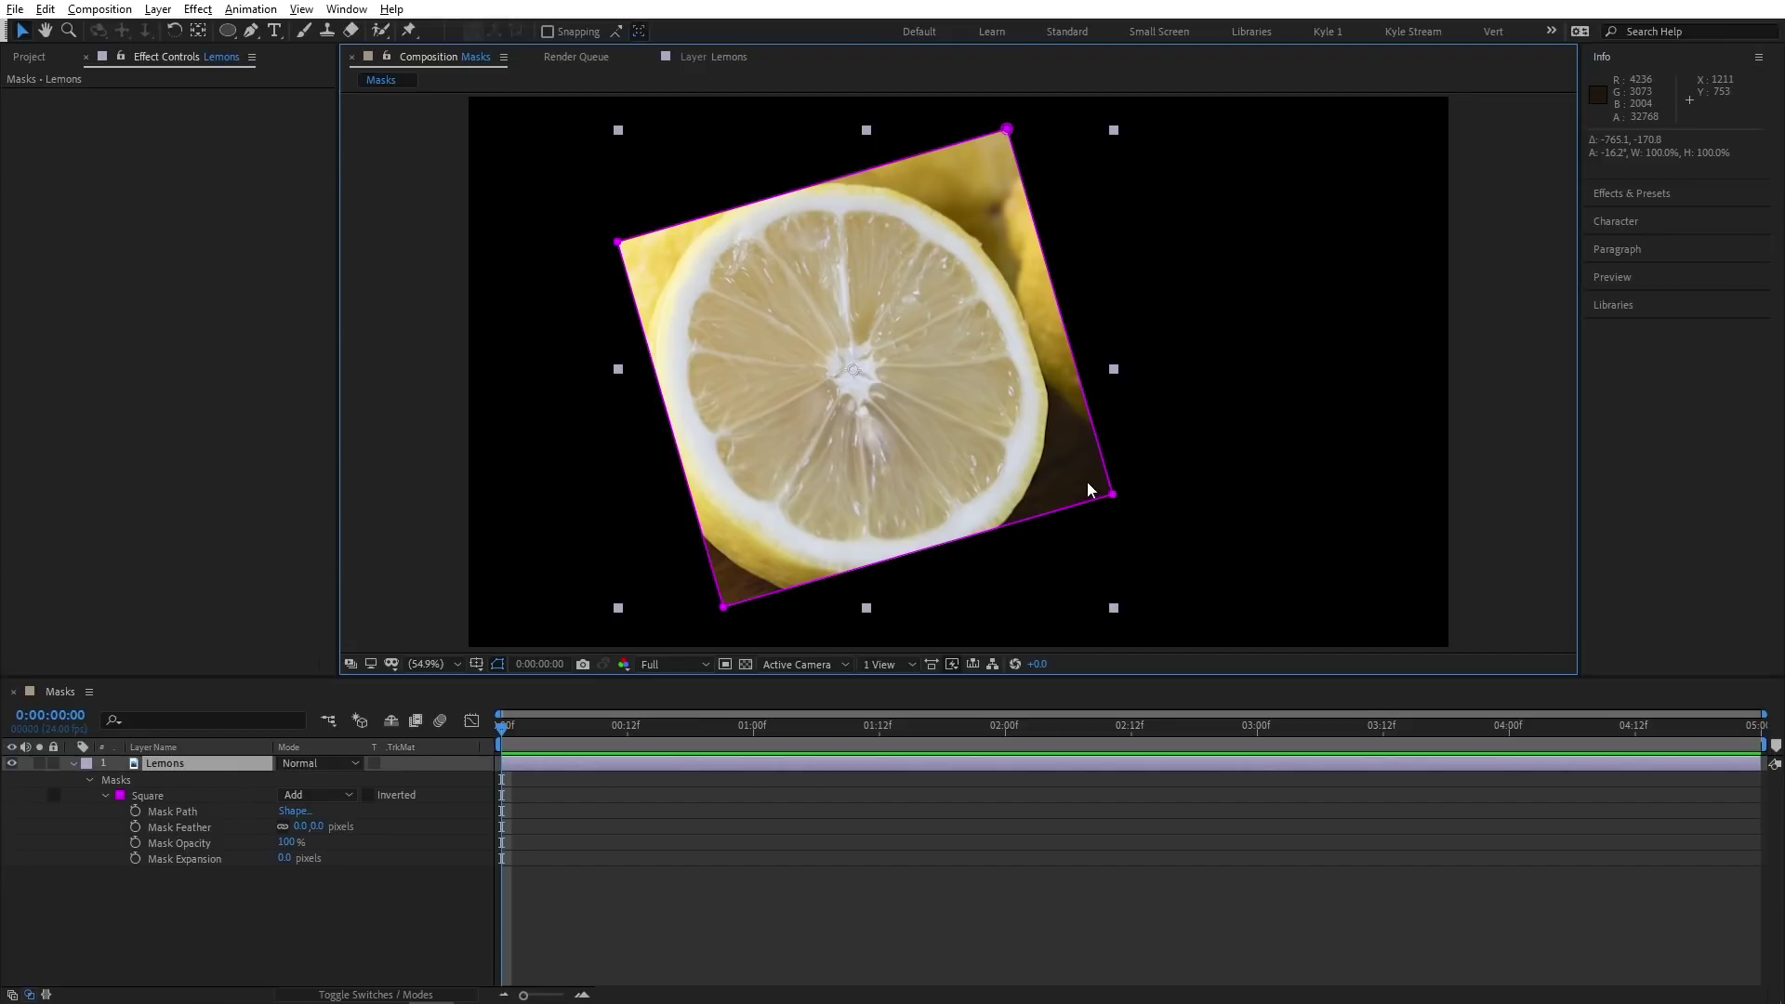
left_click(1113, 495)
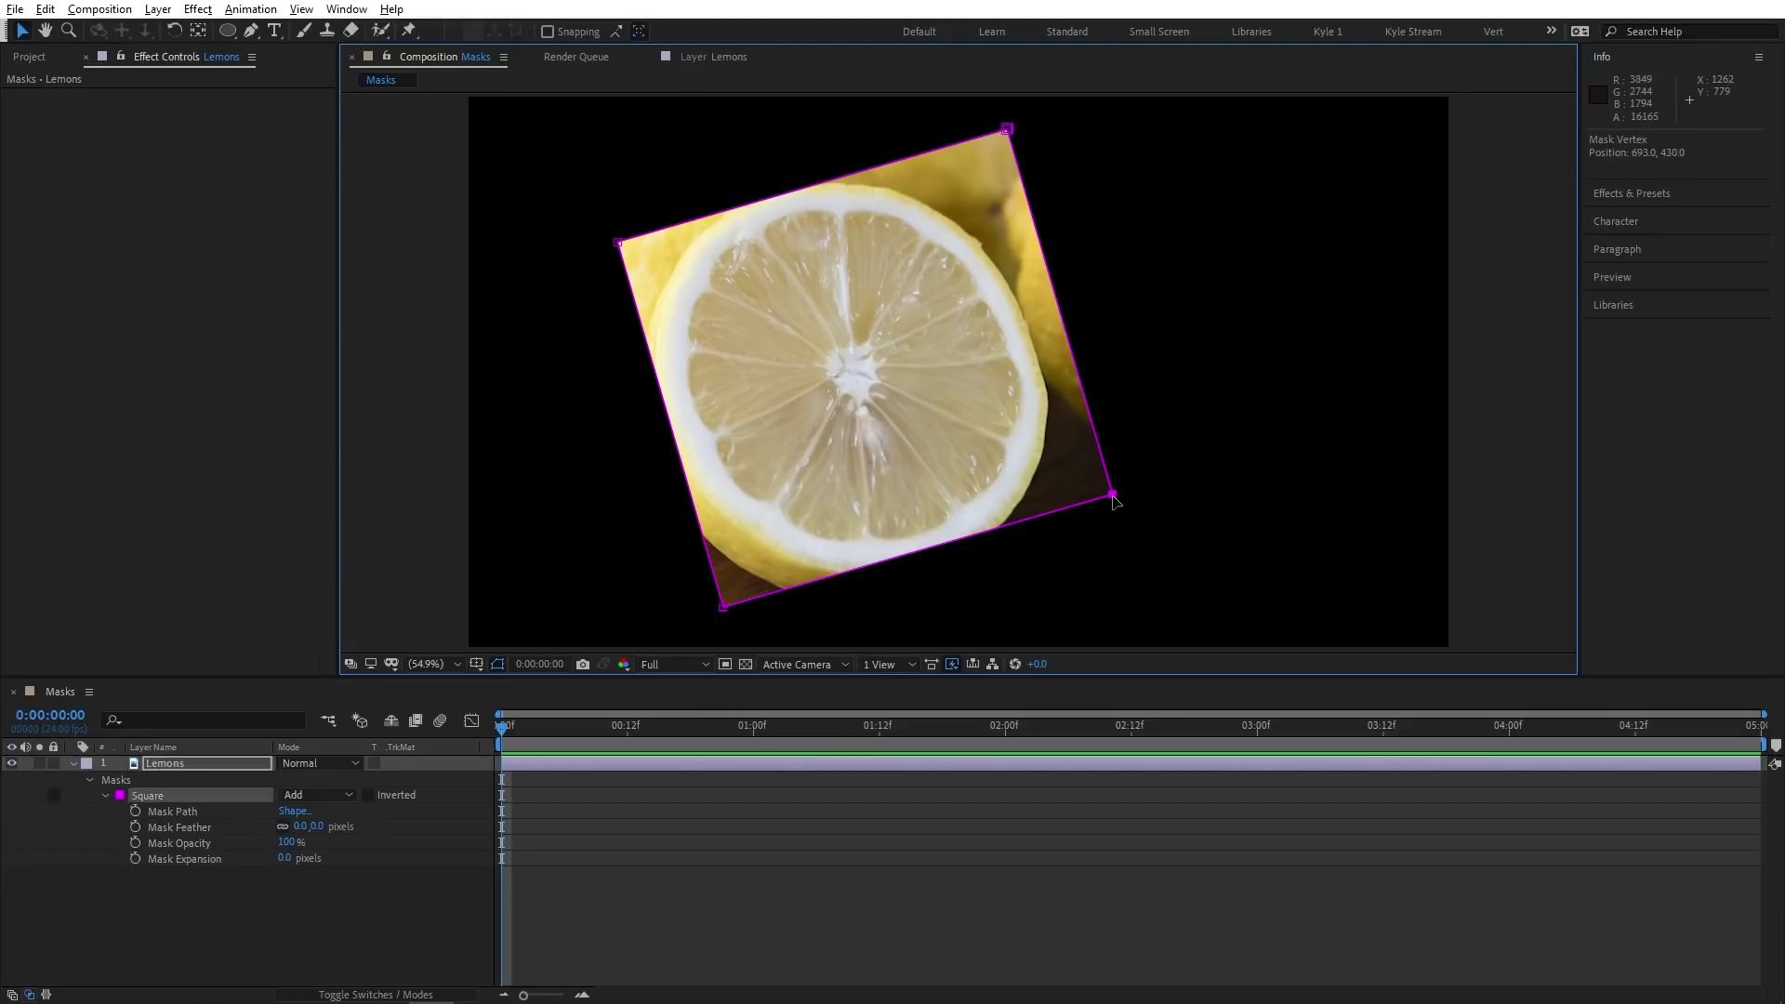
left_click_drag(1114, 497, 1170, 553)
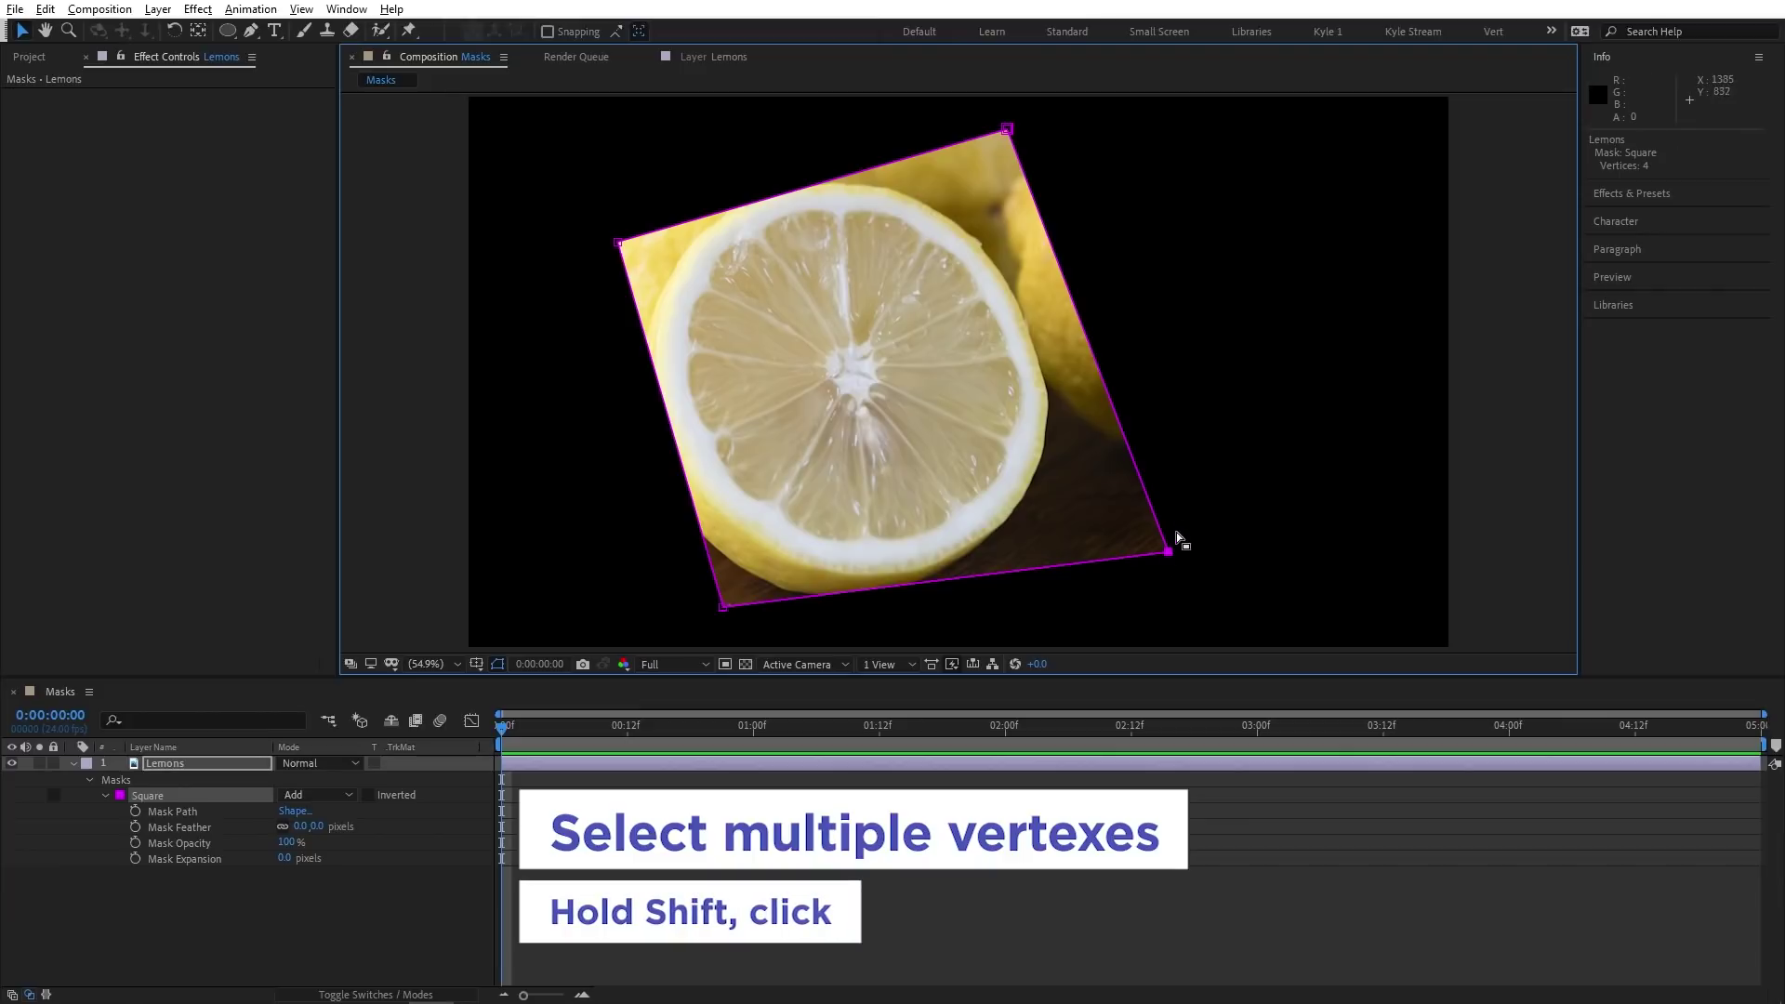
left_click(1007, 129, "shift")
mouse_move(1007, 128)
left_mouse_down()
mouse_move(902, 138)
mouse_move(1003, 134)
left_mouse_up()
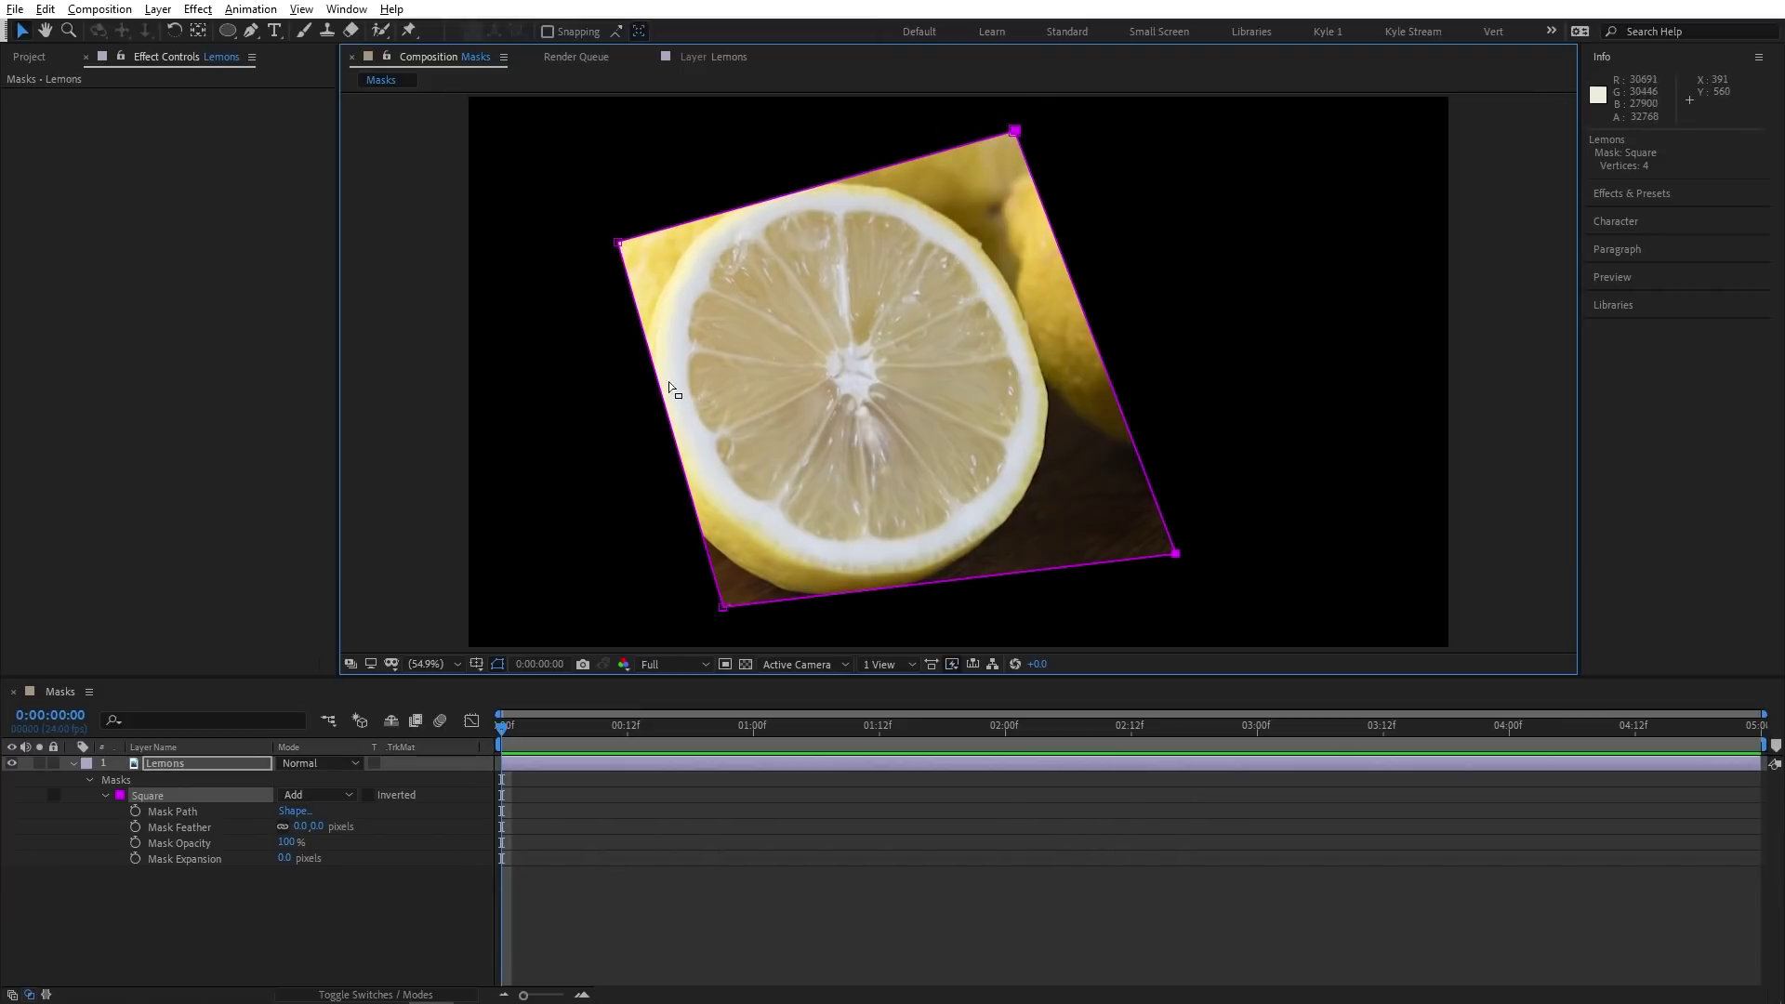
mouse_move(657, 384)
left_mouse_down()
mouse_move(727, 366)
mouse_move(741, 382)
mouse_move(633, 358)
left_mouse_up()
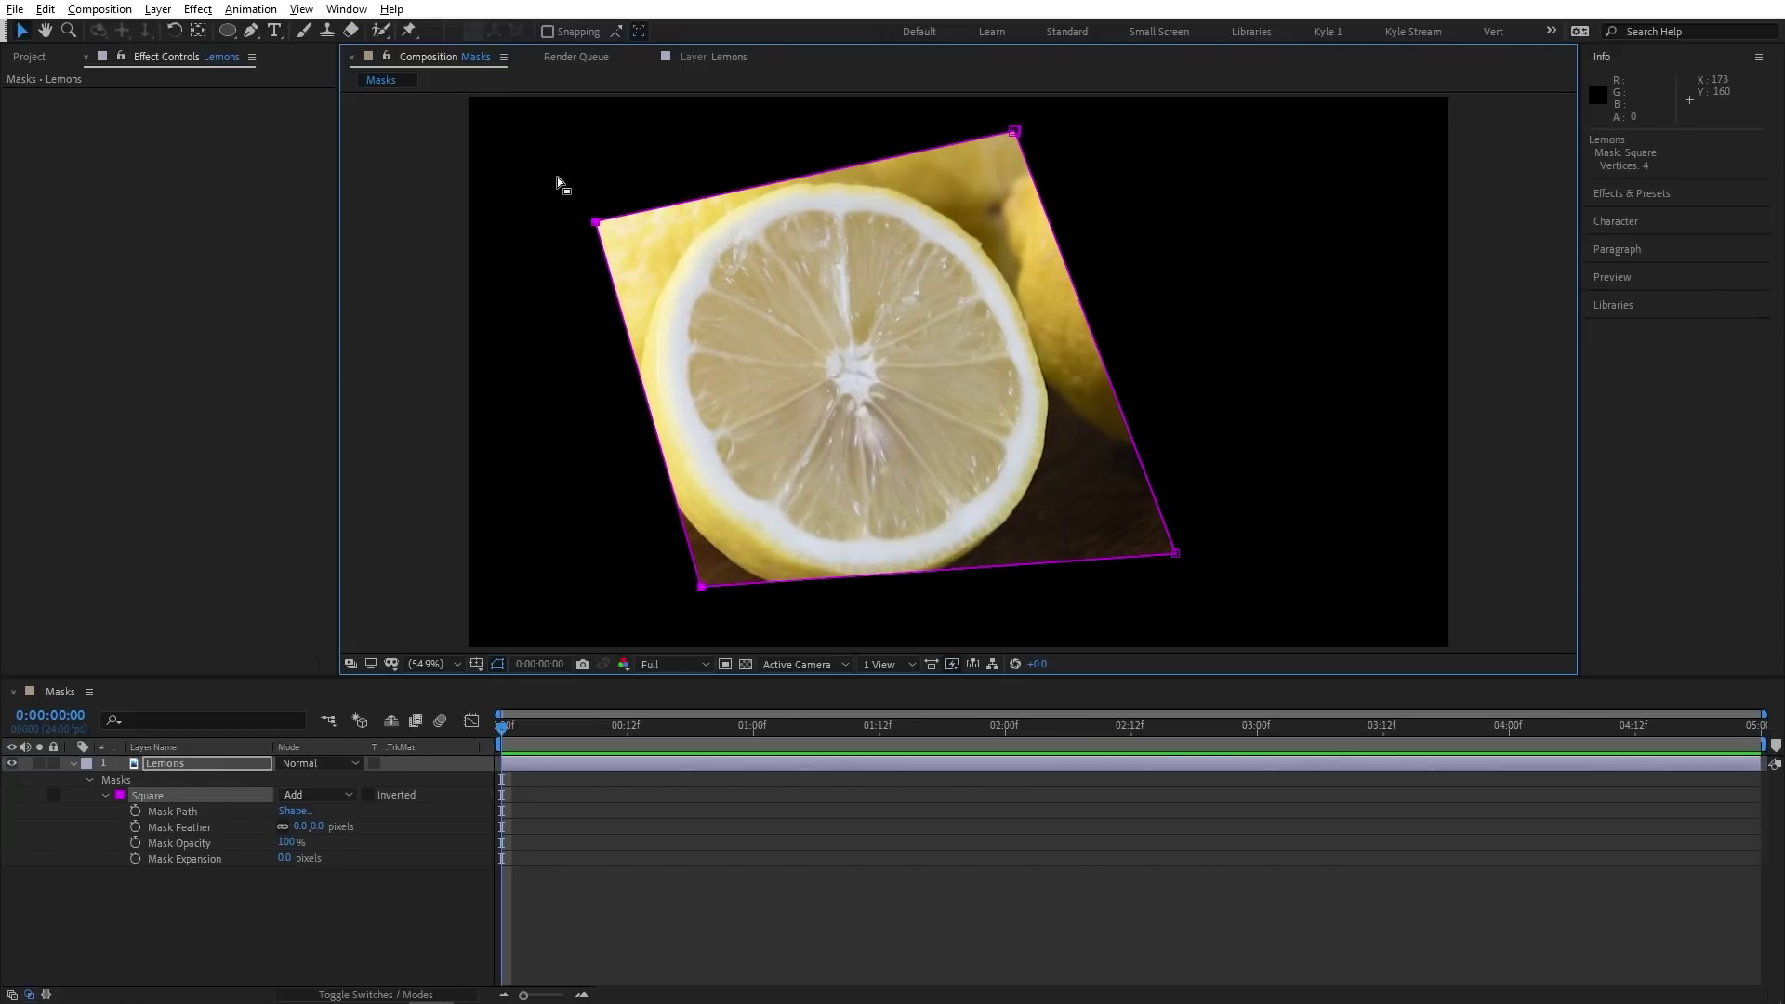
left_click_drag(556, 176, 699, 584)
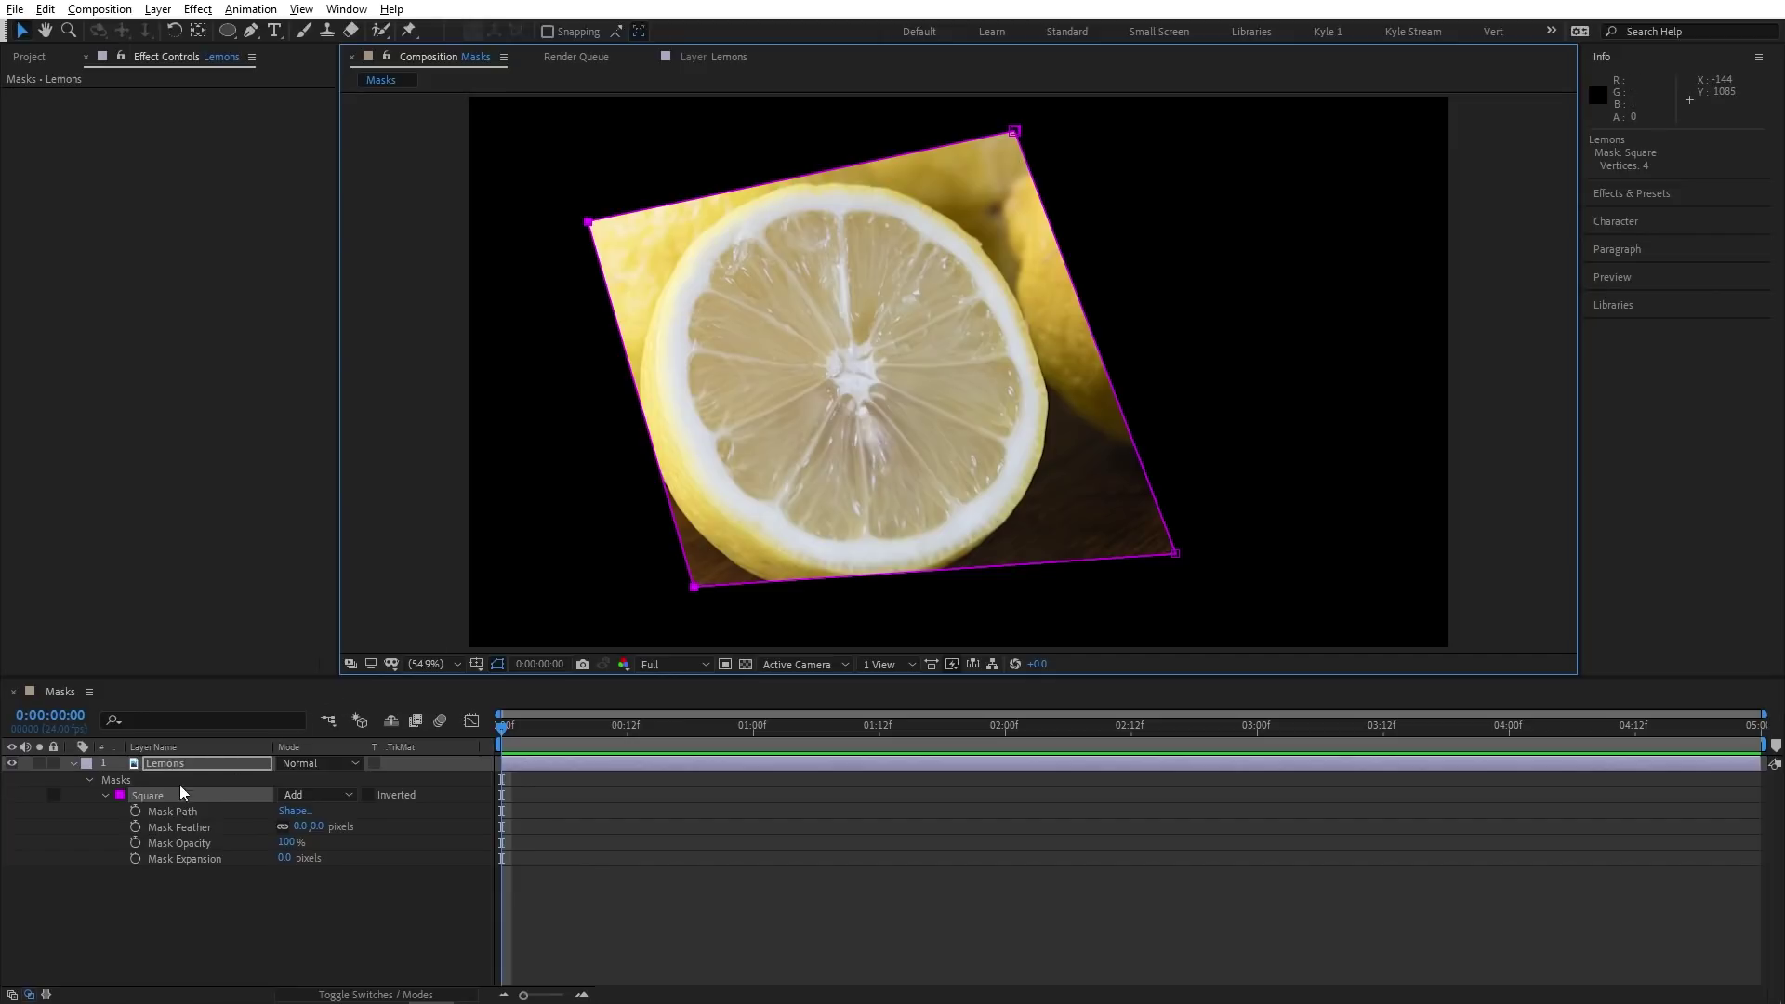
Step: Keyframe Mask Path, then at 0:00:23 collapse all four corners into a single point
left_click(136, 811)
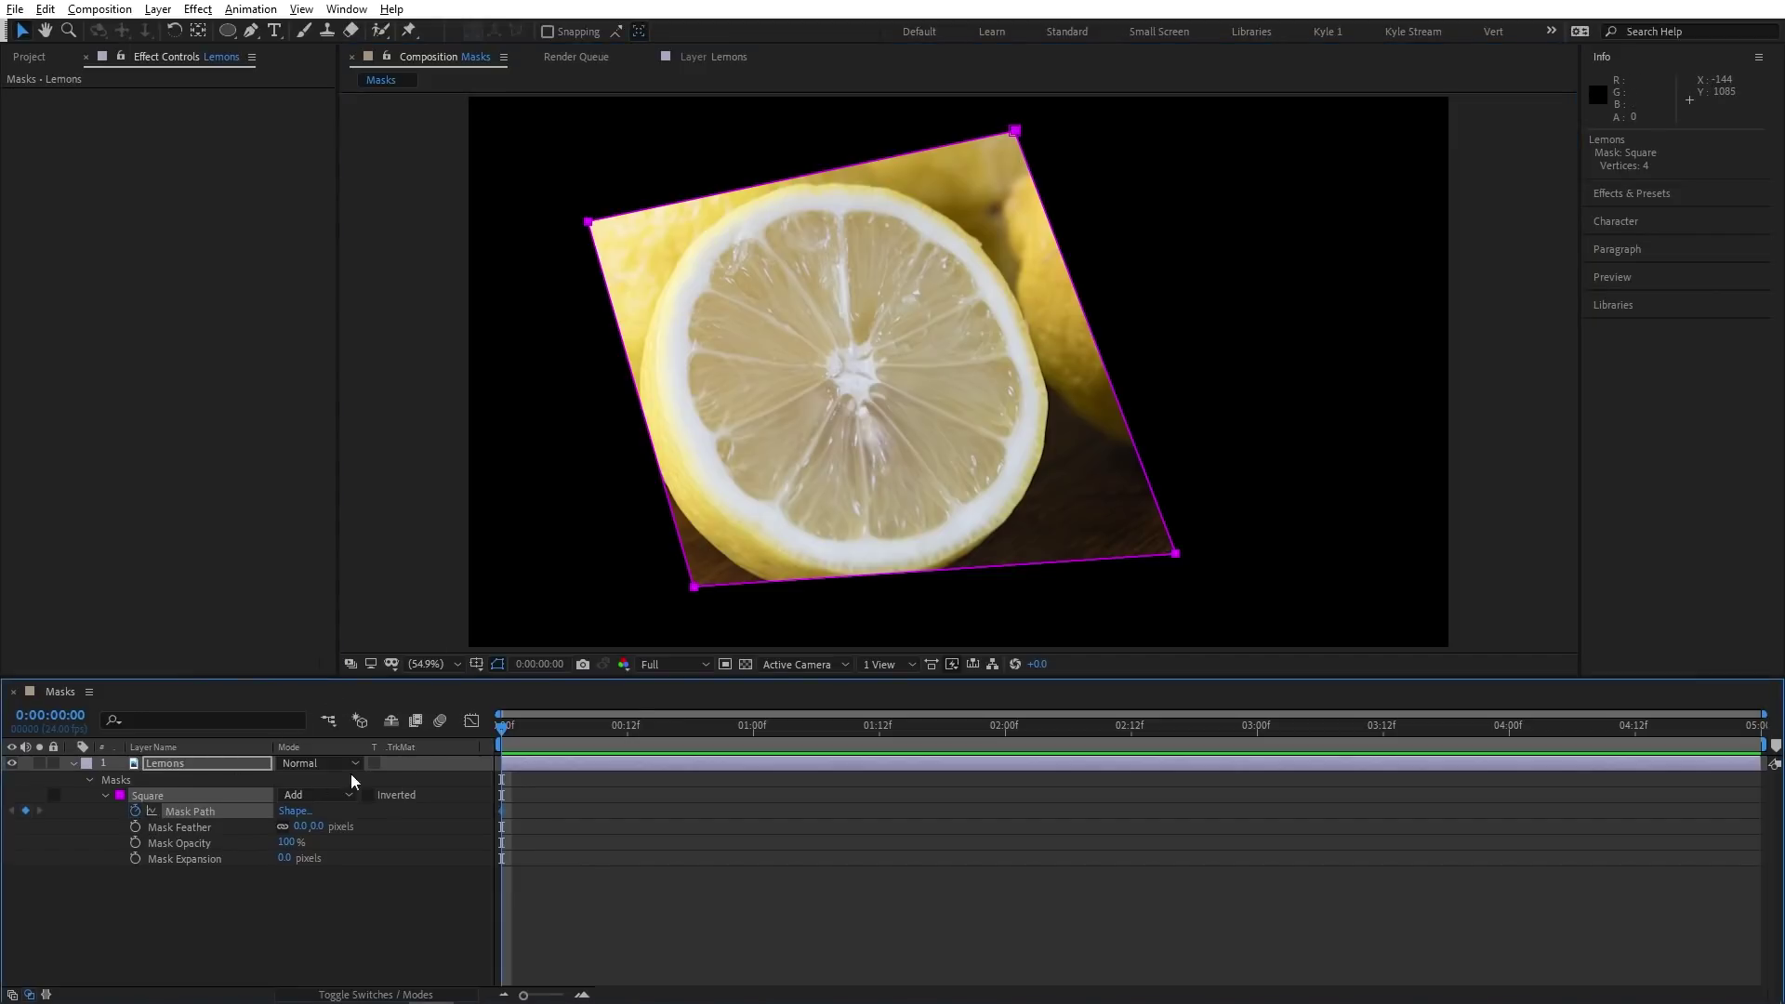
left_click_drag(522, 727, 744, 738)
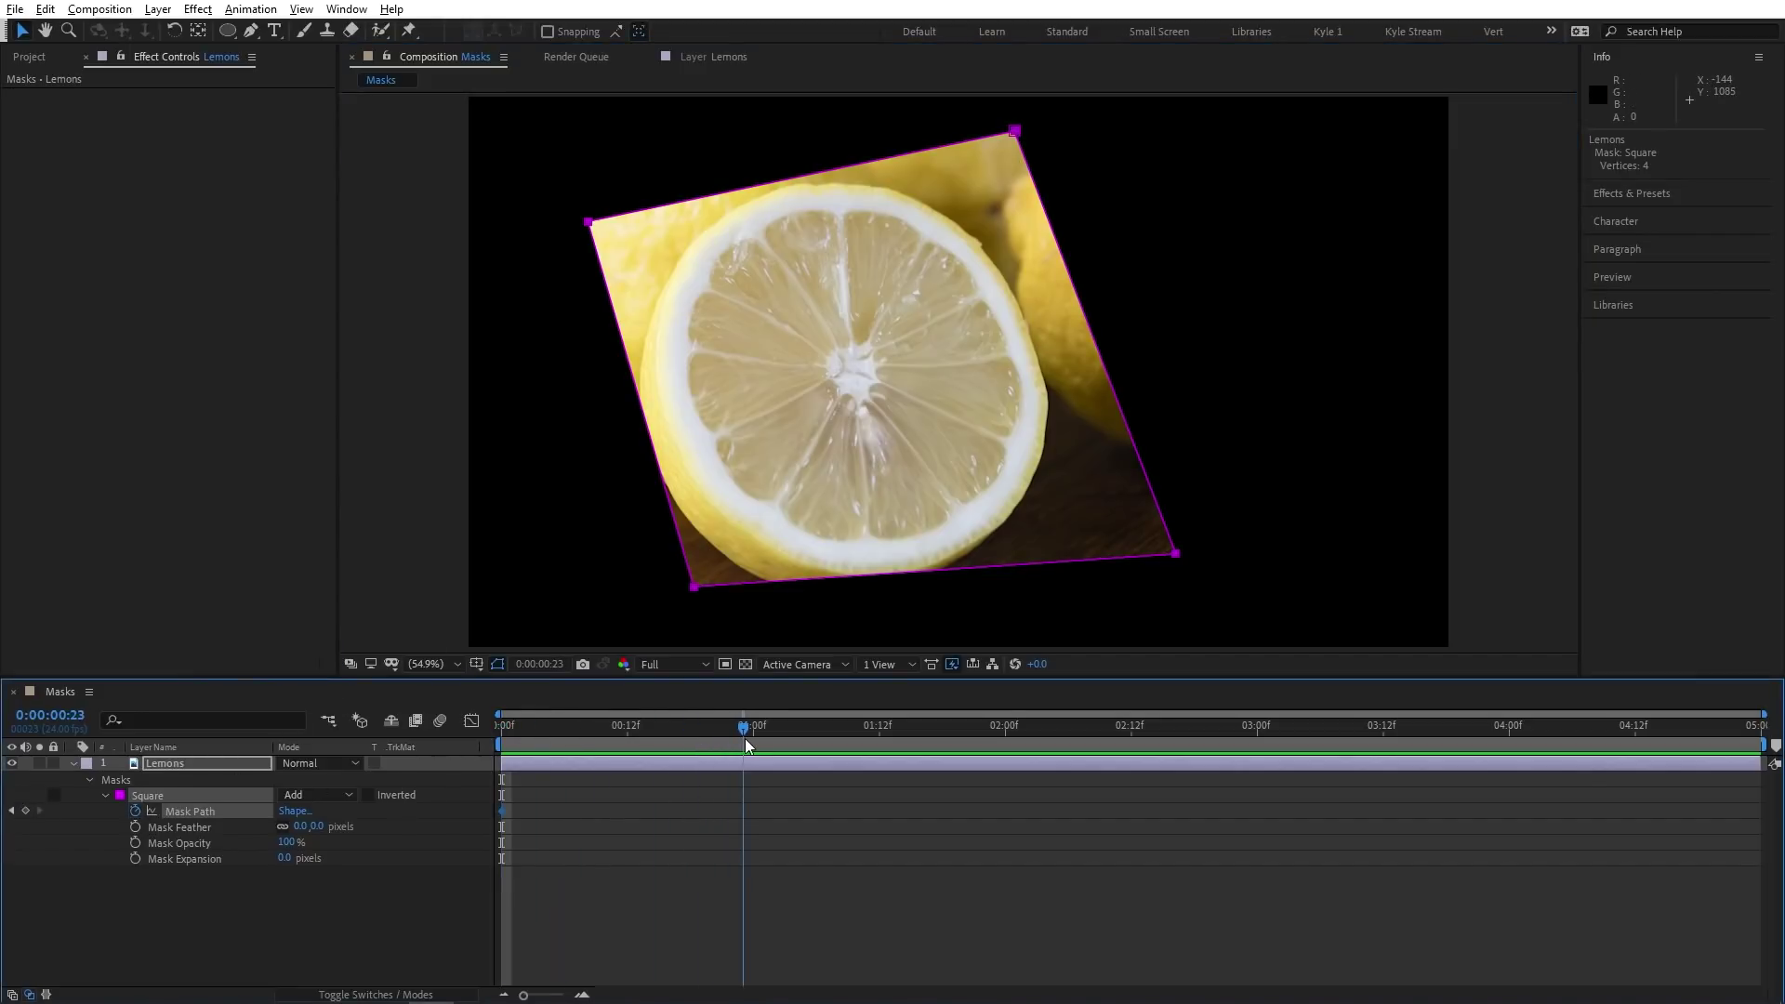
left_click(650, 253)
left_click_drag(587, 222, 852, 377)
left_click_drag(1014, 131, 1067, 491)
left_click_drag(1176, 554, 853, 380)
left_click_drag(693, 587, 851, 375)
left_click_drag(736, 726, 502, 710)
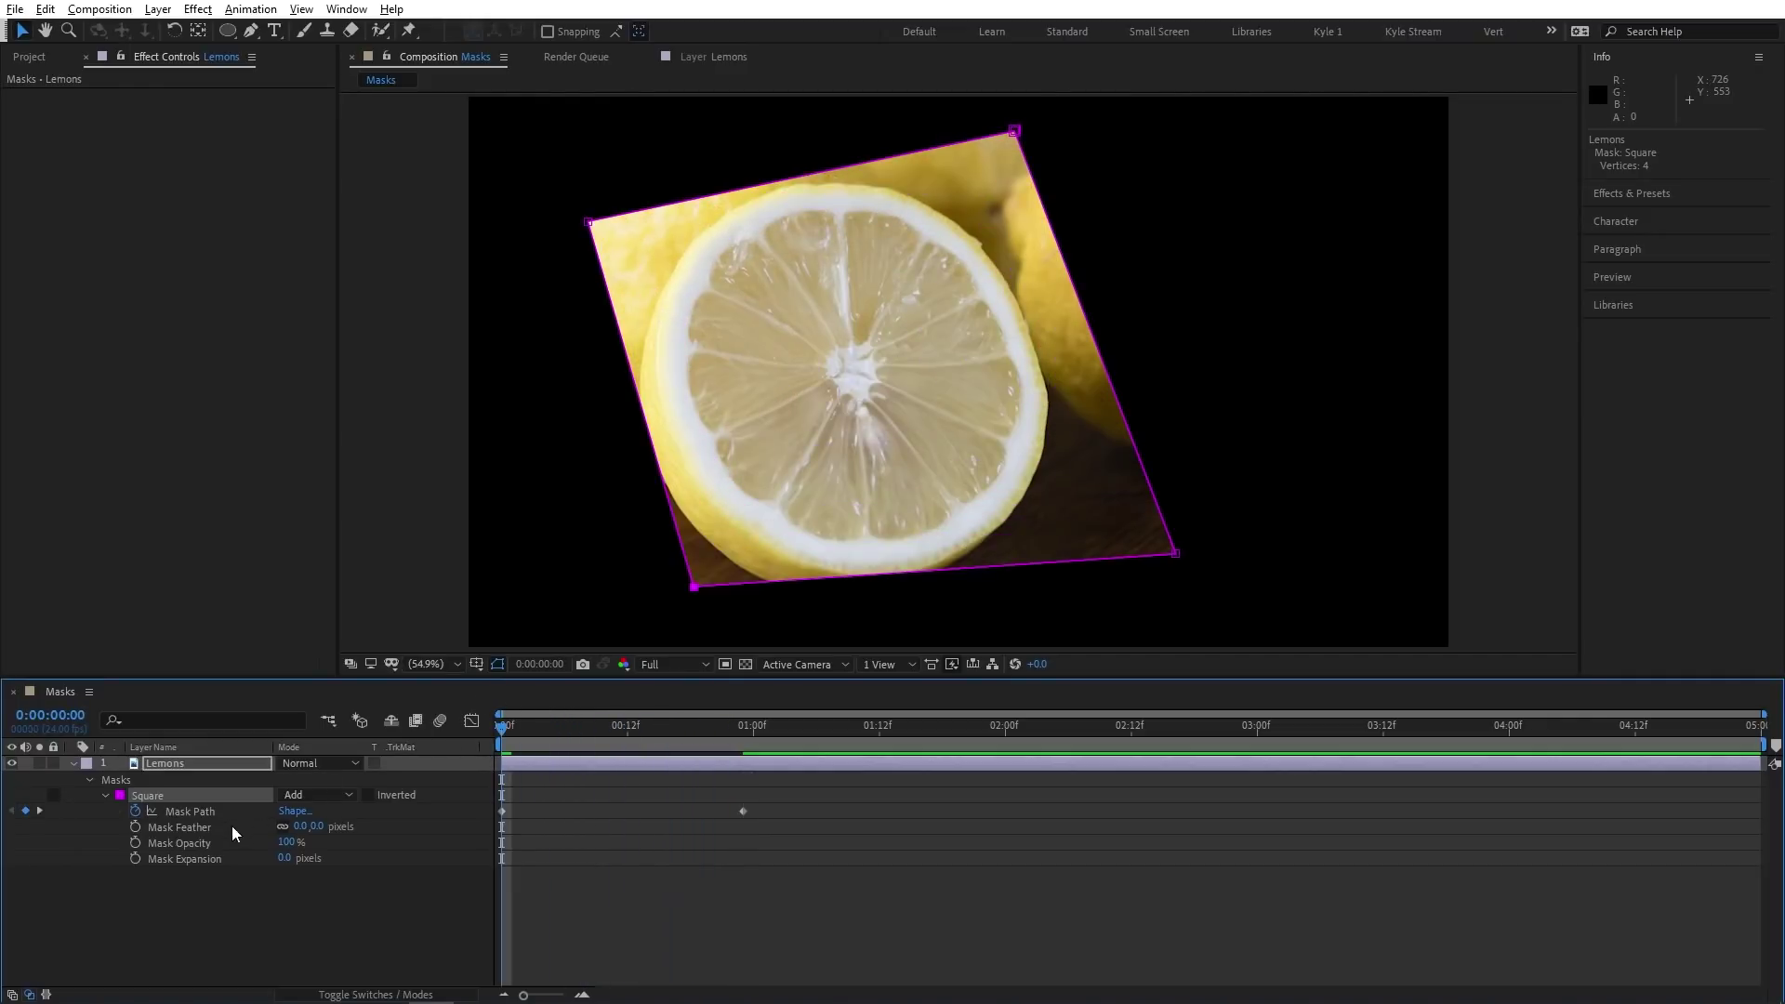
Step: Set the Square mask's Mask Feather to 100.0 pixels
left_click_drag(299, 827, 449, 811)
left_click(333, 827)
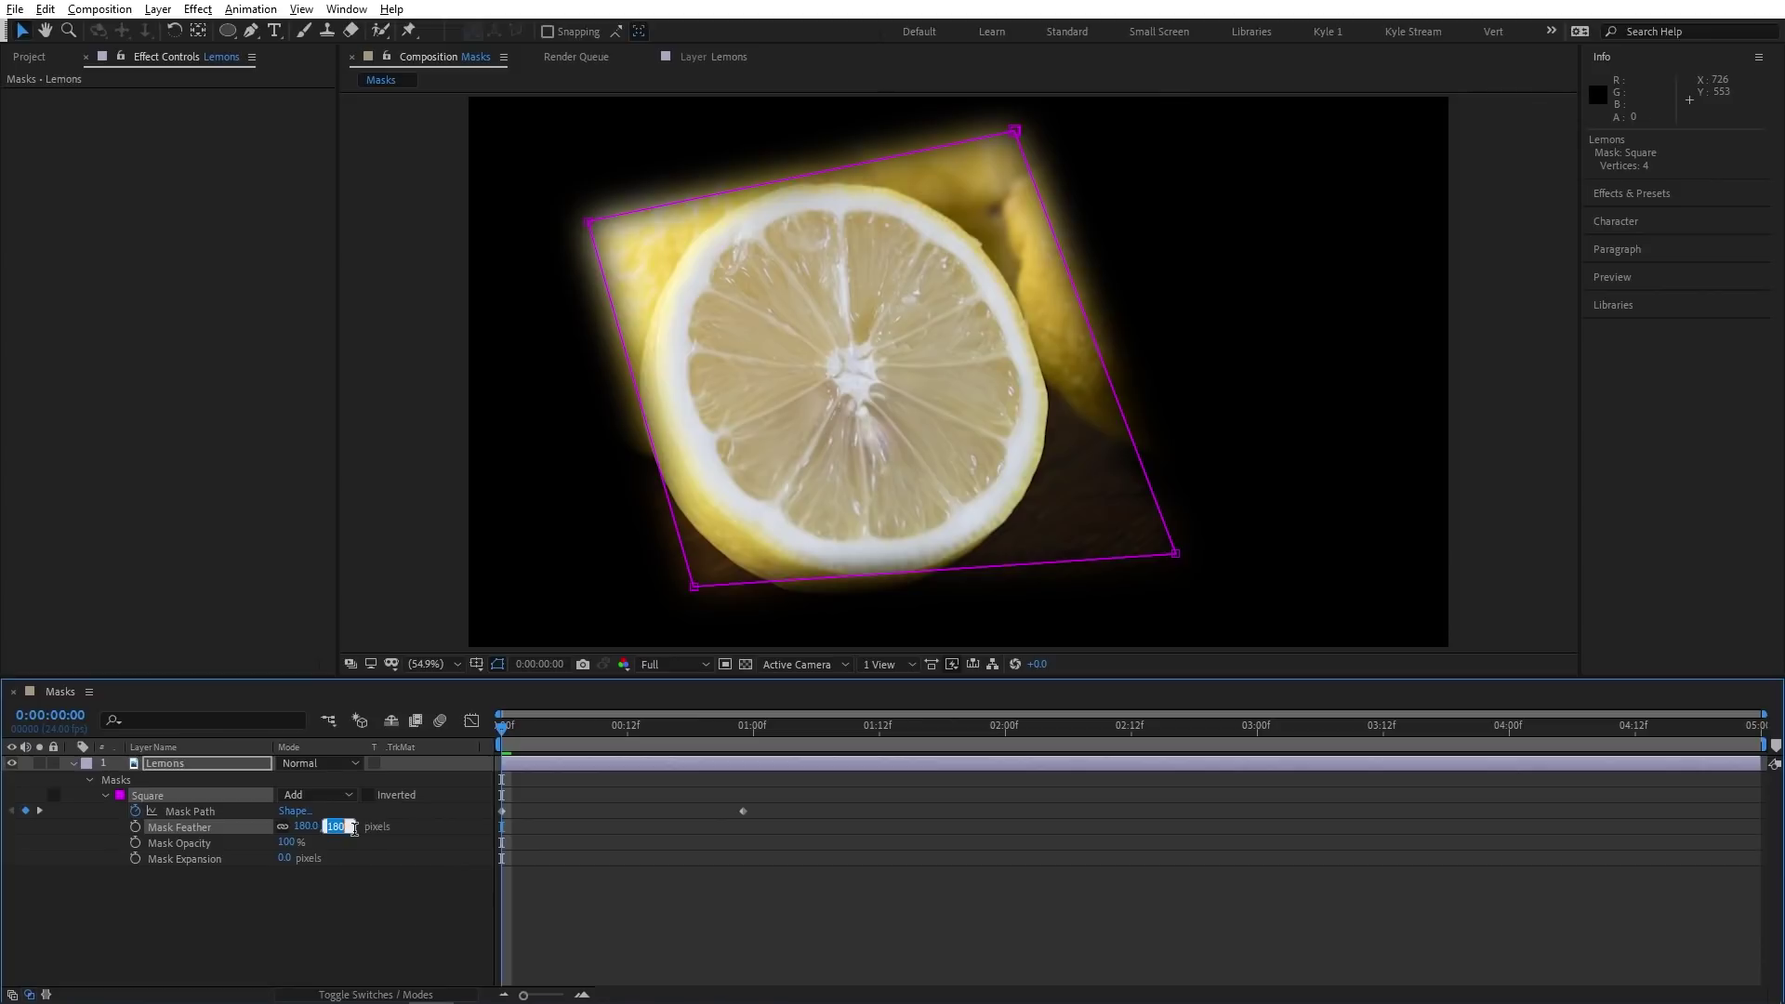
type("100")
key("Return")
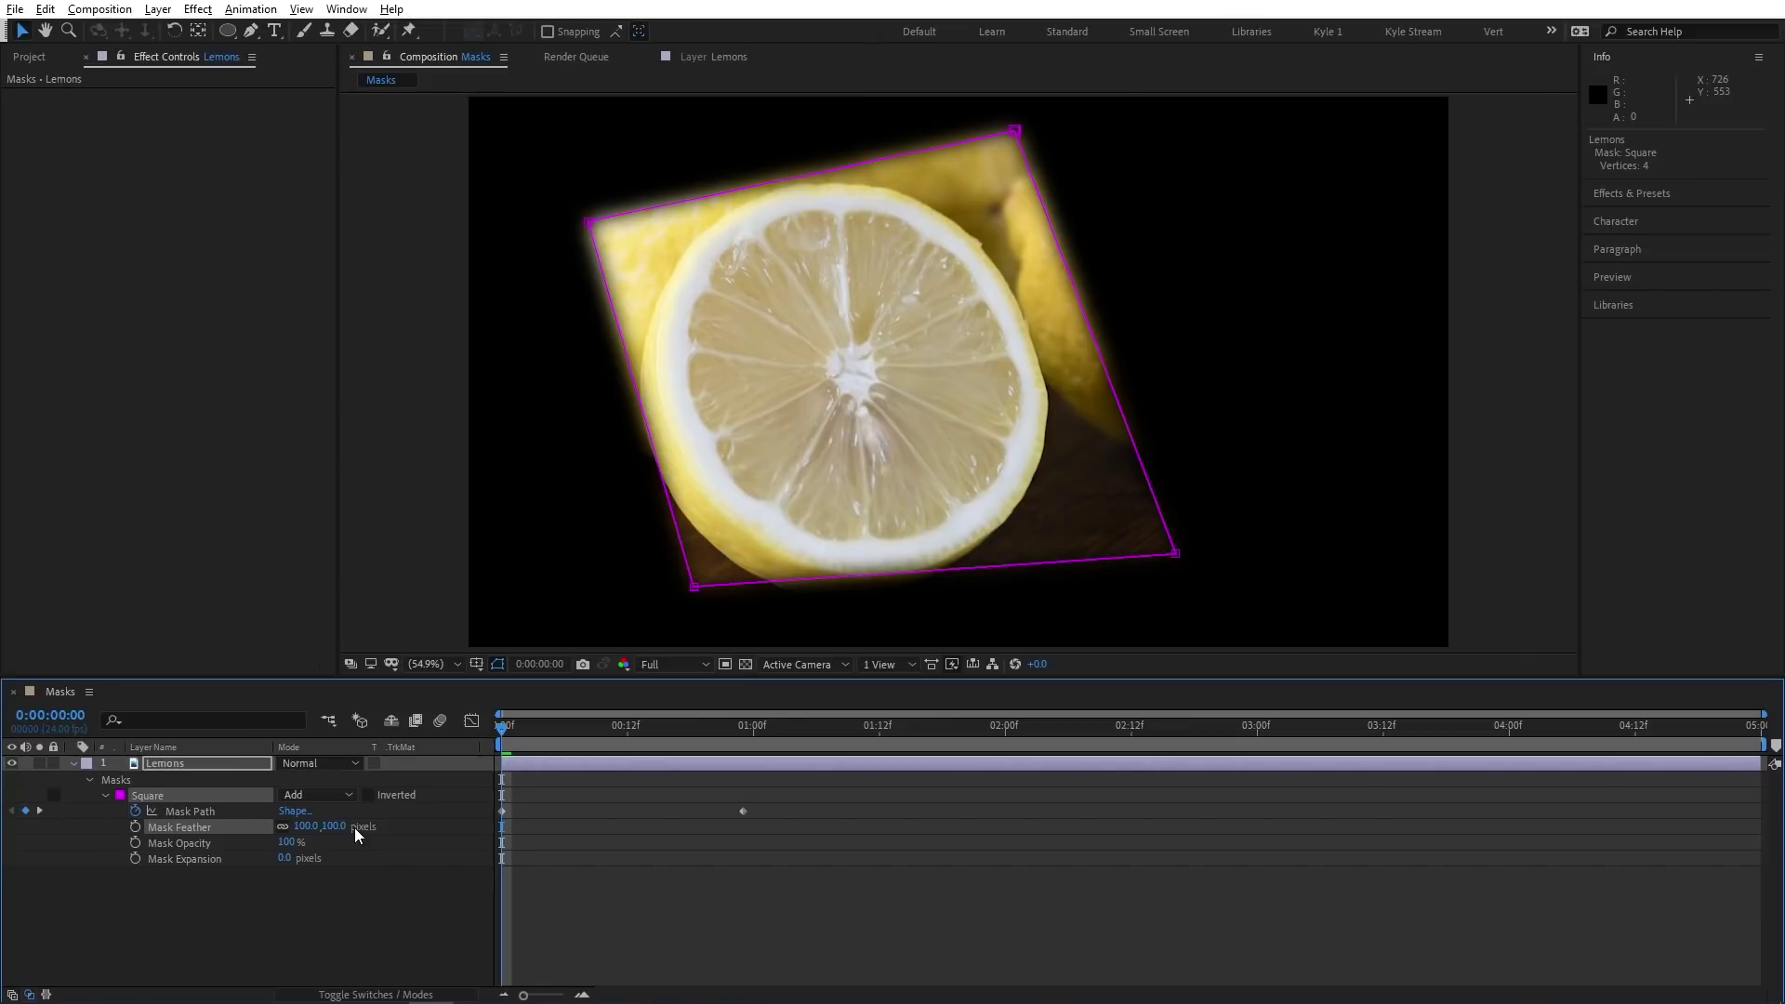
Step: Show the Pen tool flyout's Mask Feather Tool, then return to the Pen tool
left_click(253, 32)
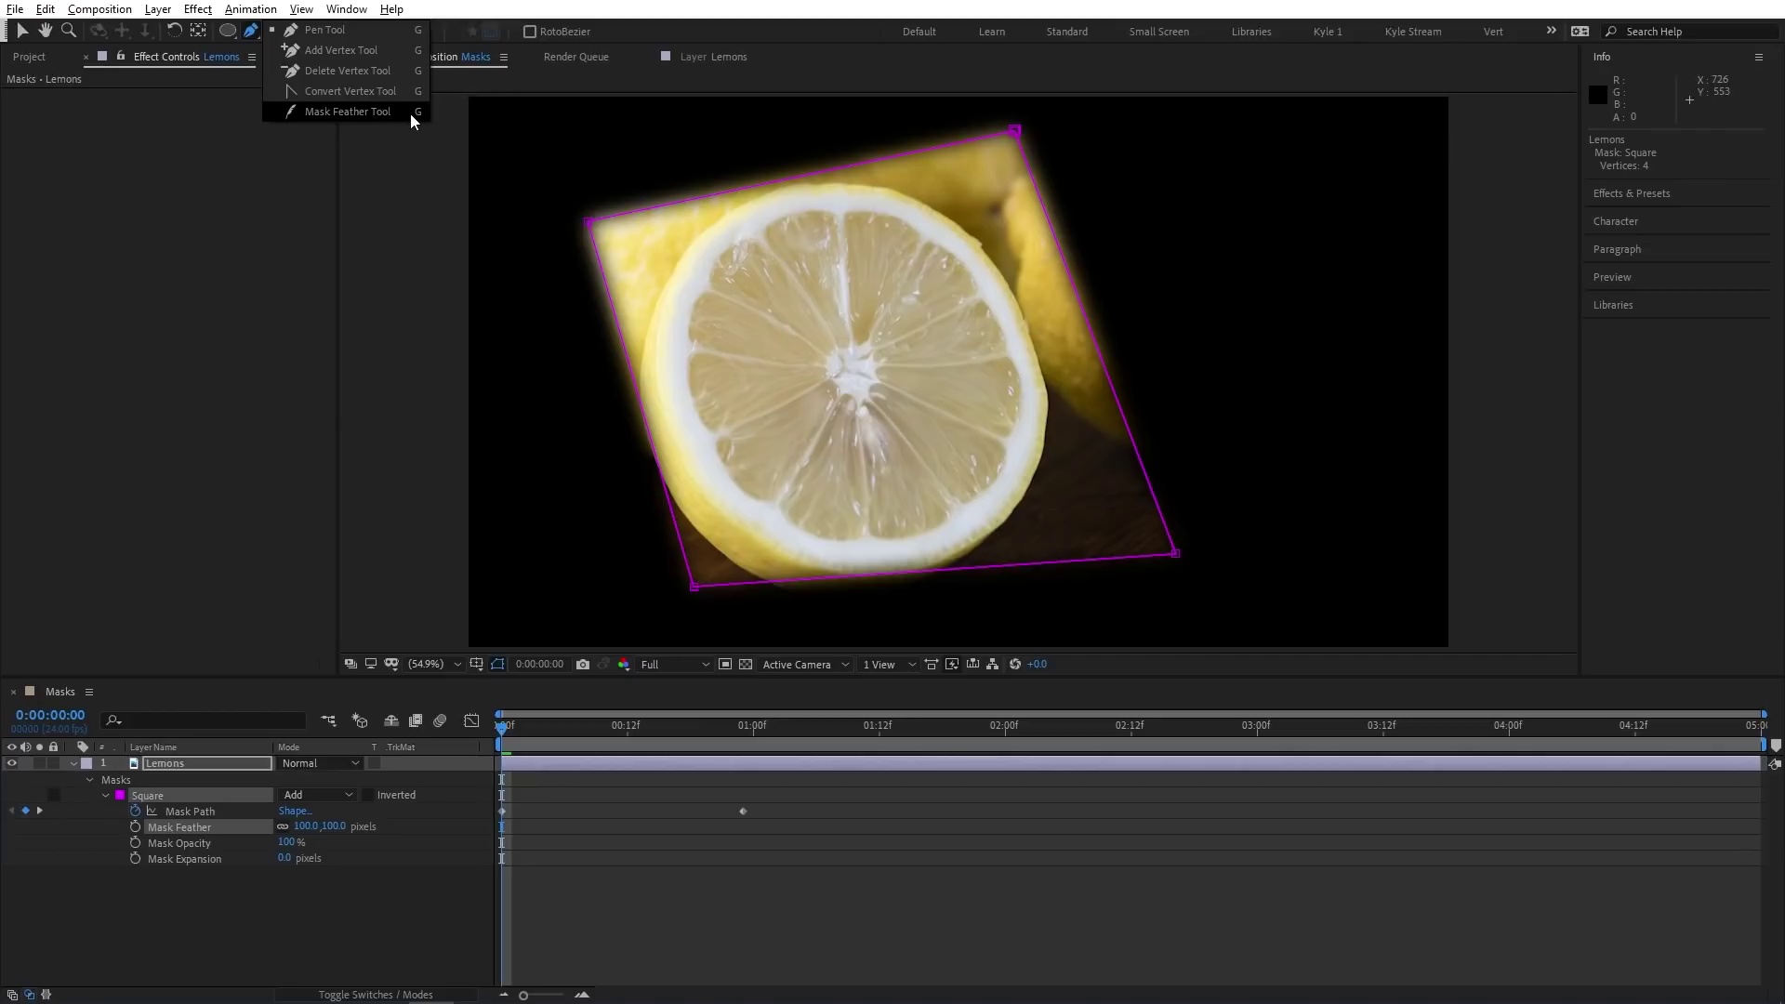
left_click(254, 34)
left_click(253, 31)
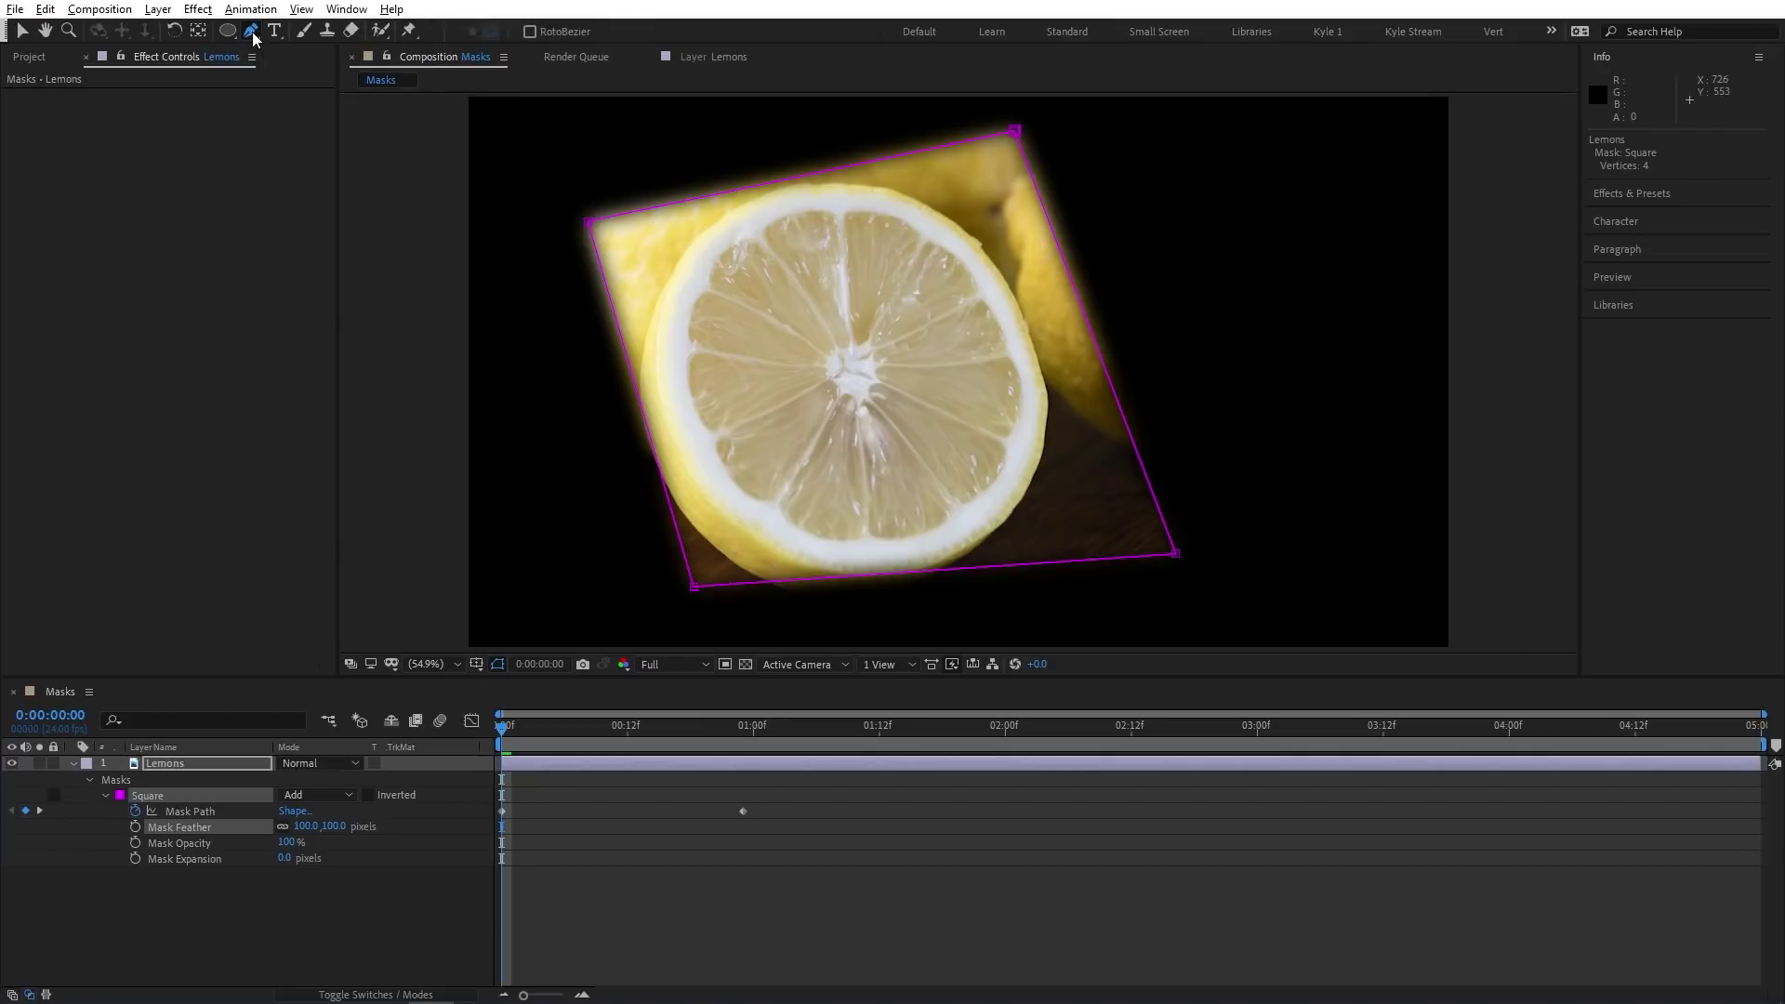
Step: Lower the Square mask's opacity to 56%, then take its expansion from -140 up to 1692 pixels
left_click(193, 840)
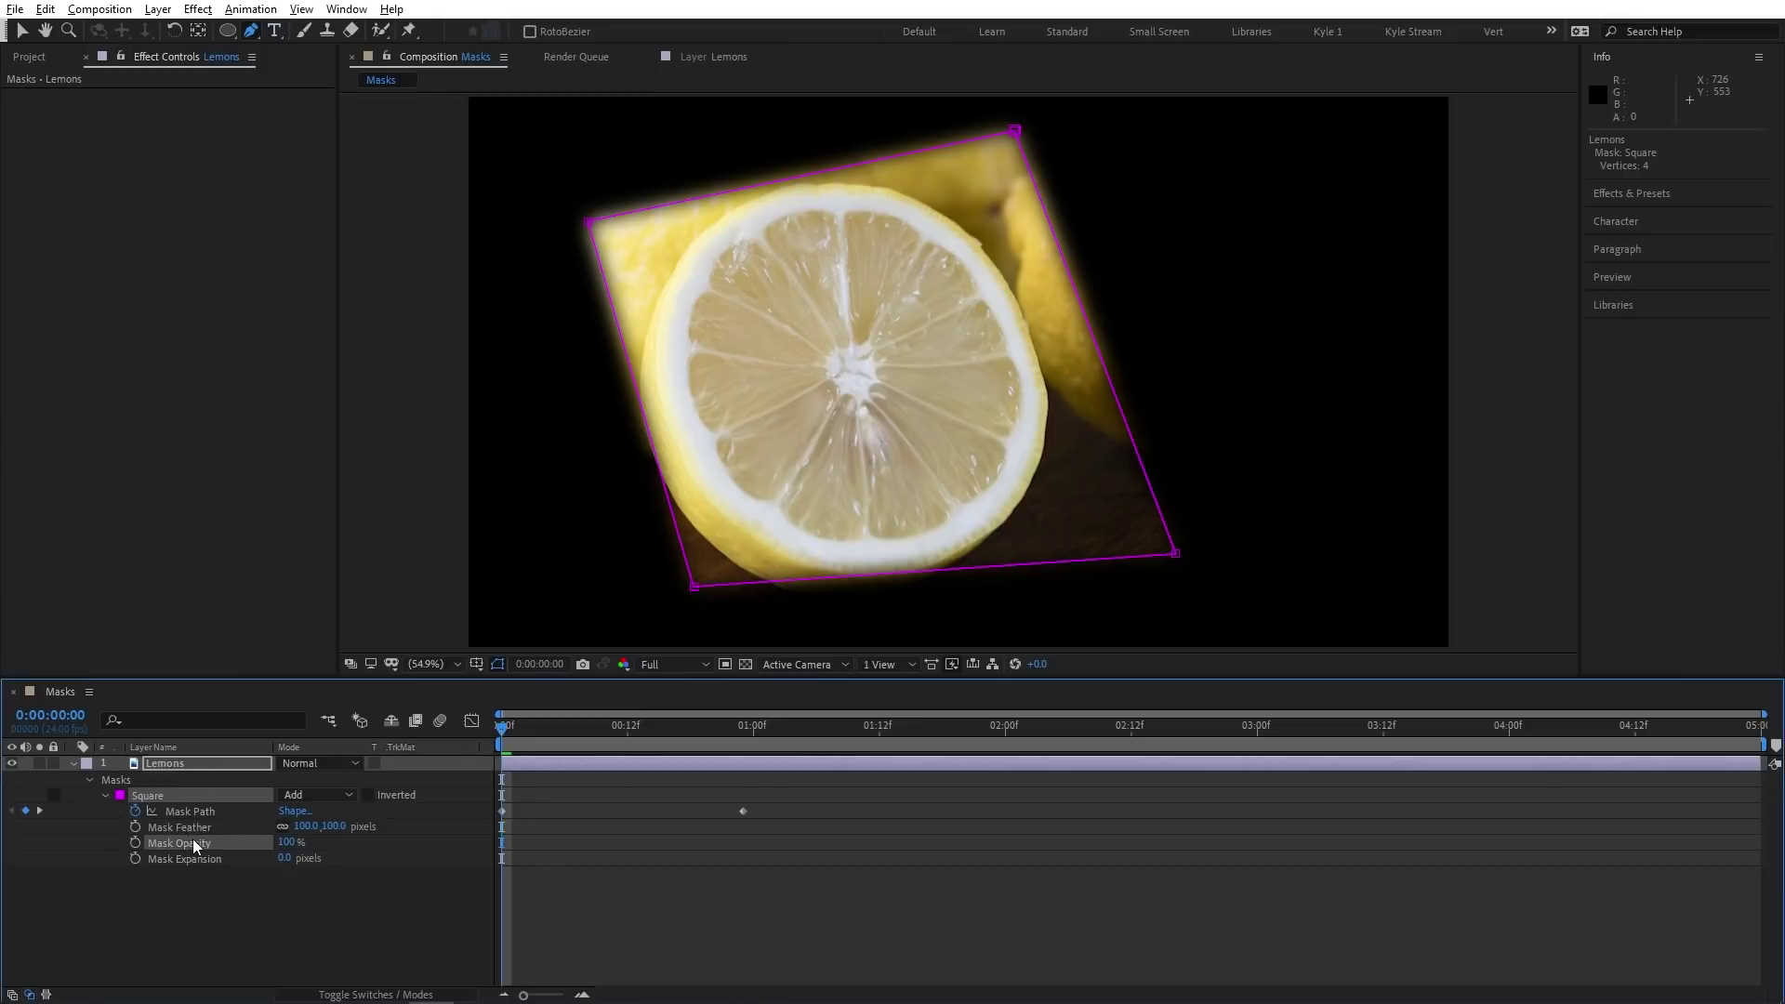
left_click_drag(282, 842, 330, 843)
left_click_drag(284, 858, 432, 837)
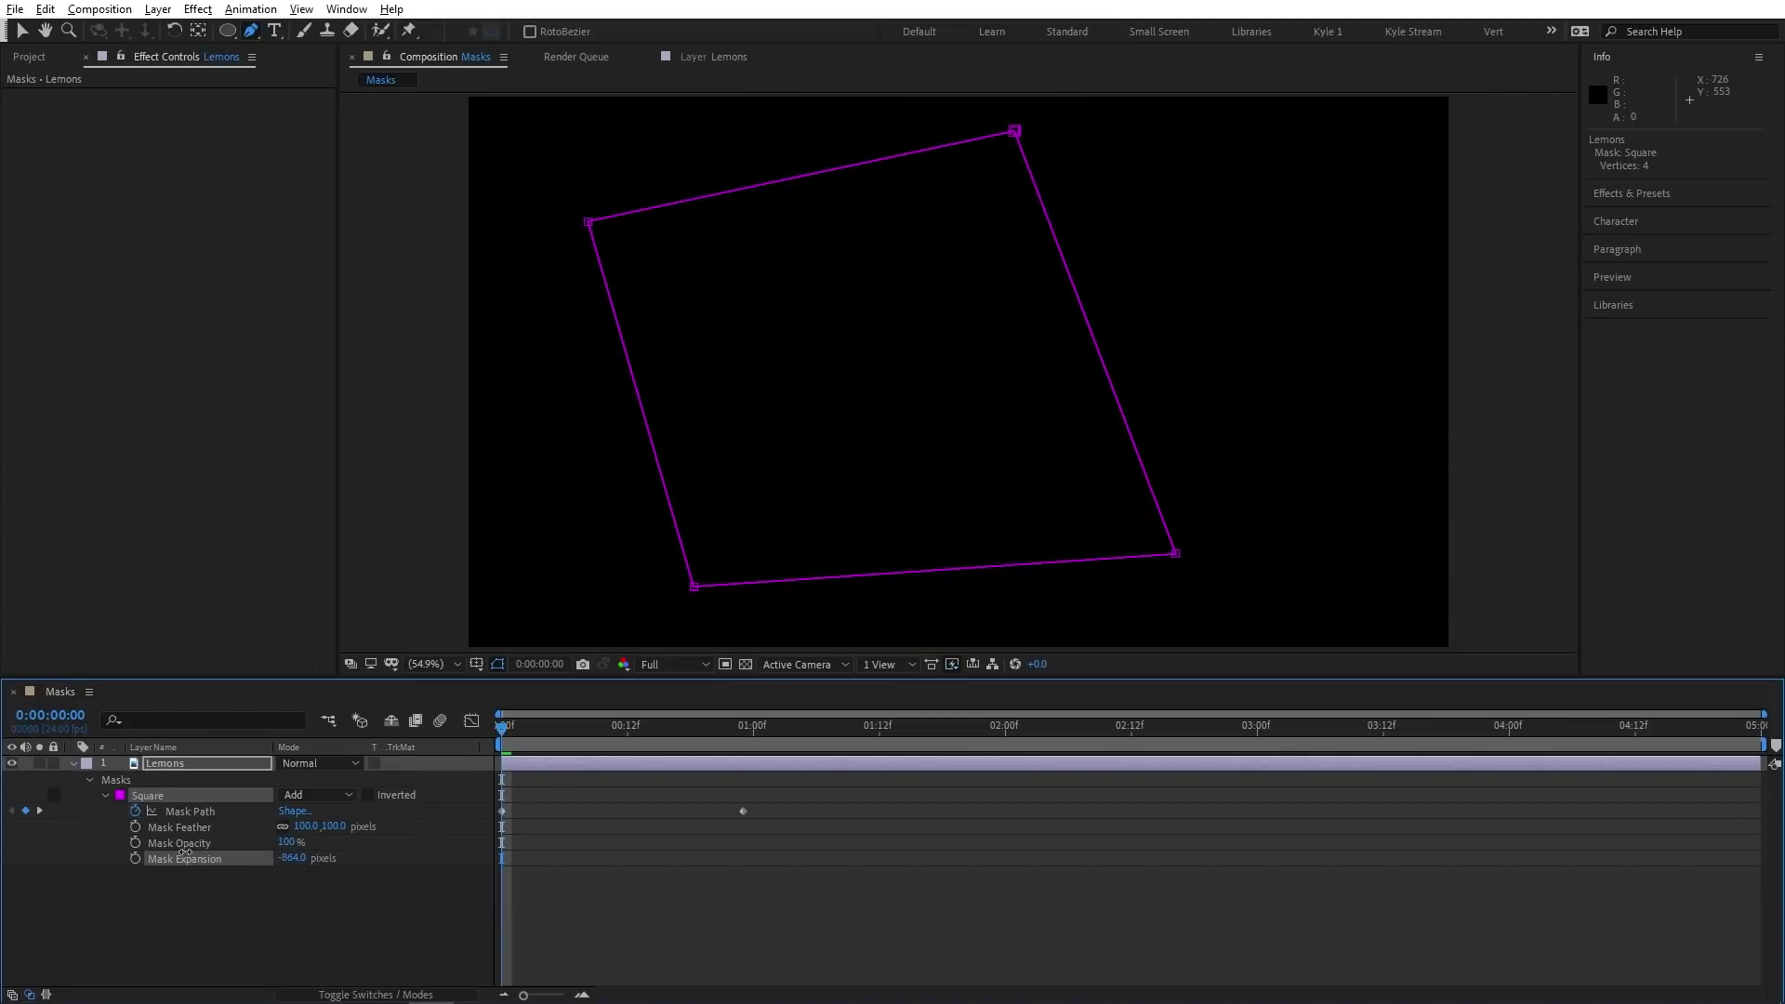
key("ctrl+shift+j")
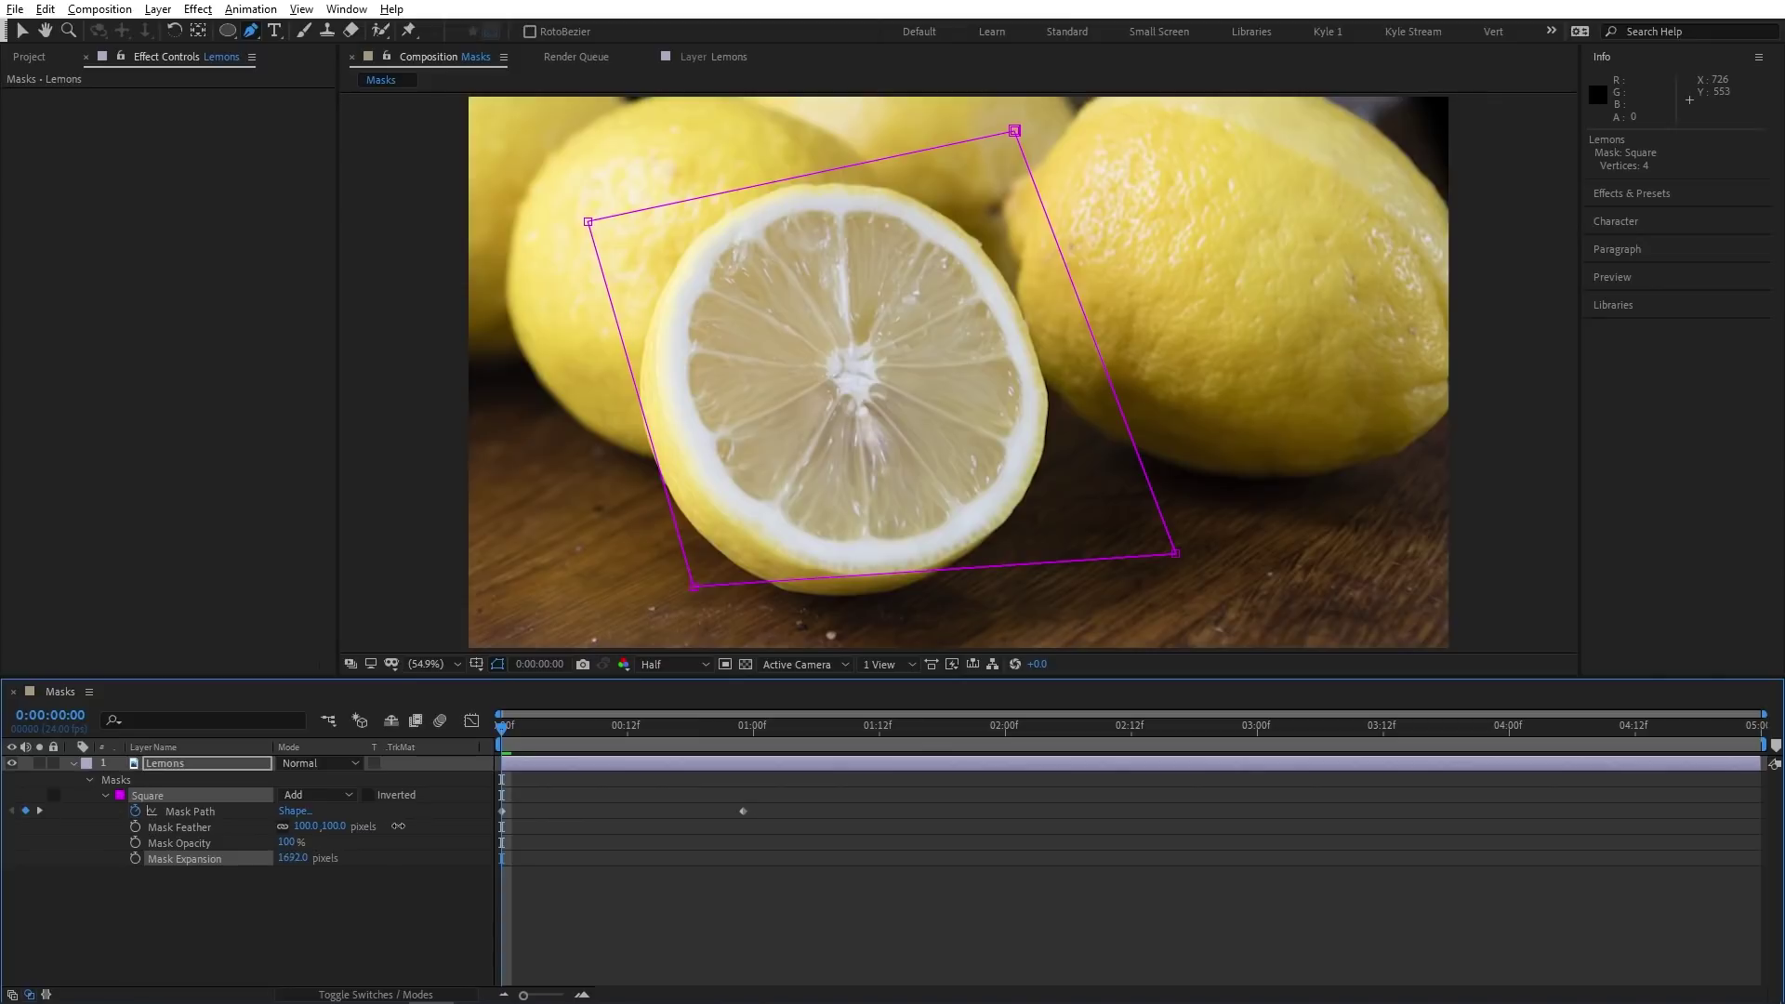